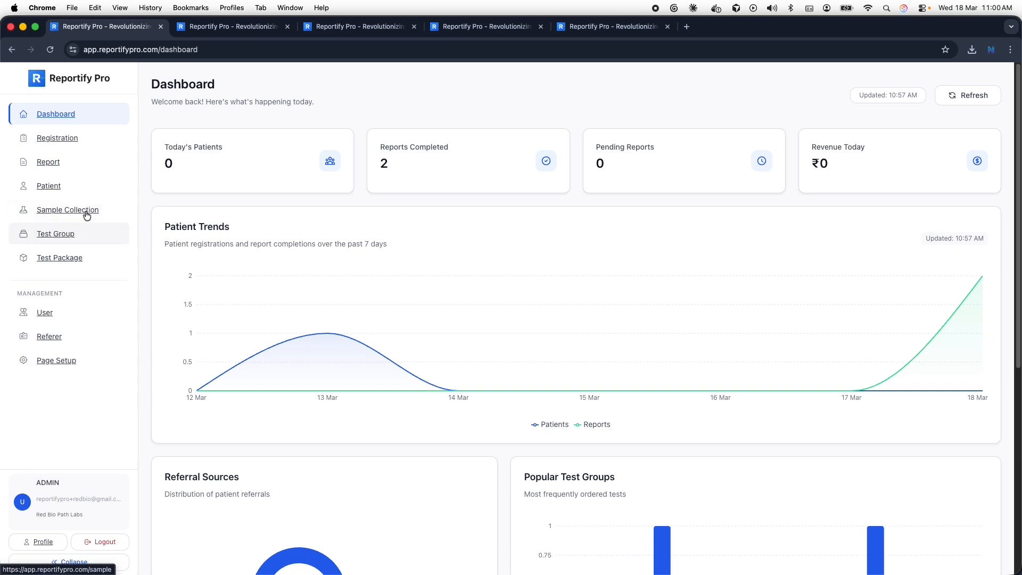
# Step: Open the test group list, look through its first two pages and return to page 1
pyautogui.click(57, 237)
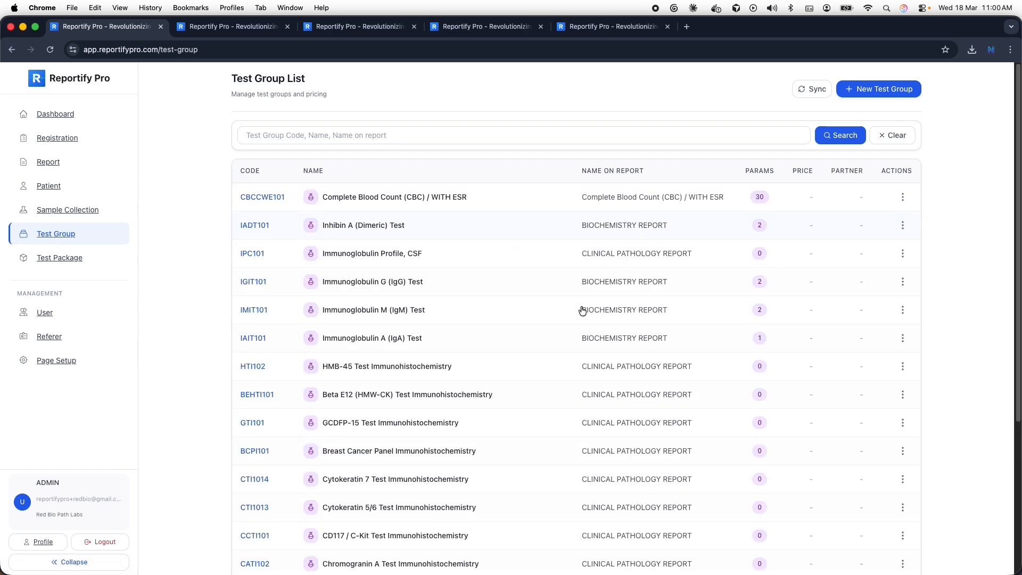
pyautogui.scroll(-5, 539, 351)
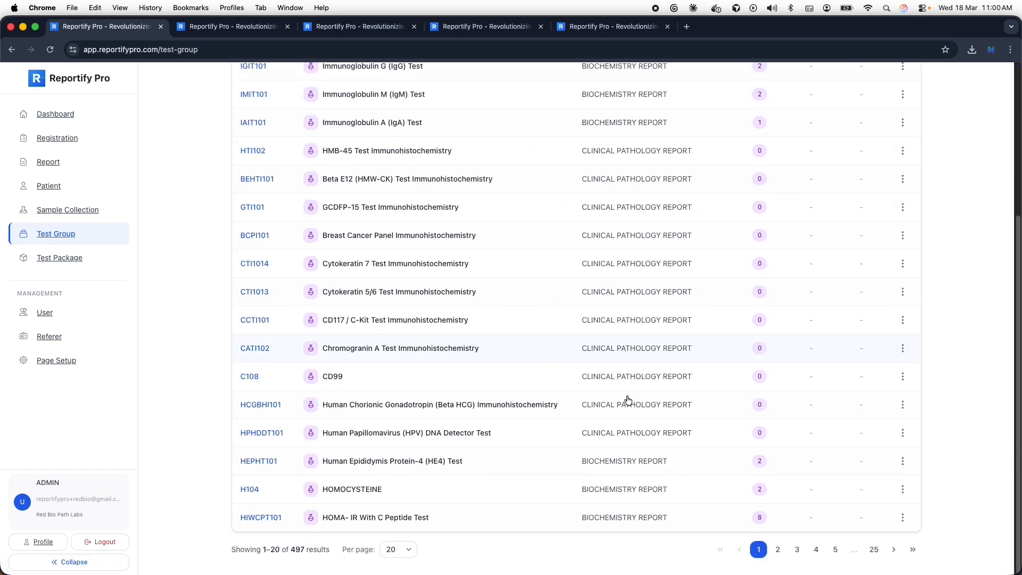
pyautogui.click(778, 549)
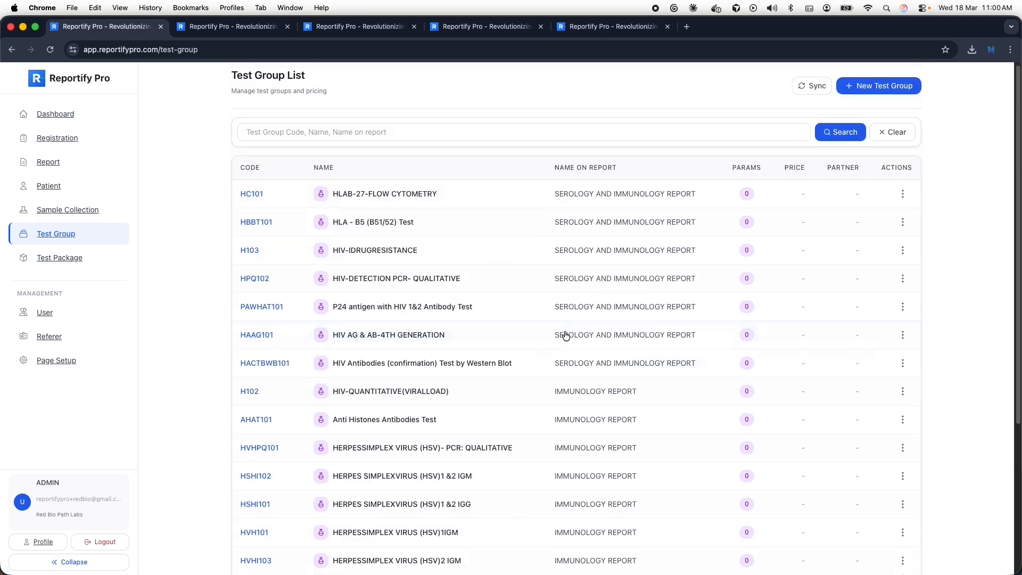
pyautogui.scroll(-5, 566, 333)
pyautogui.click(759, 550)
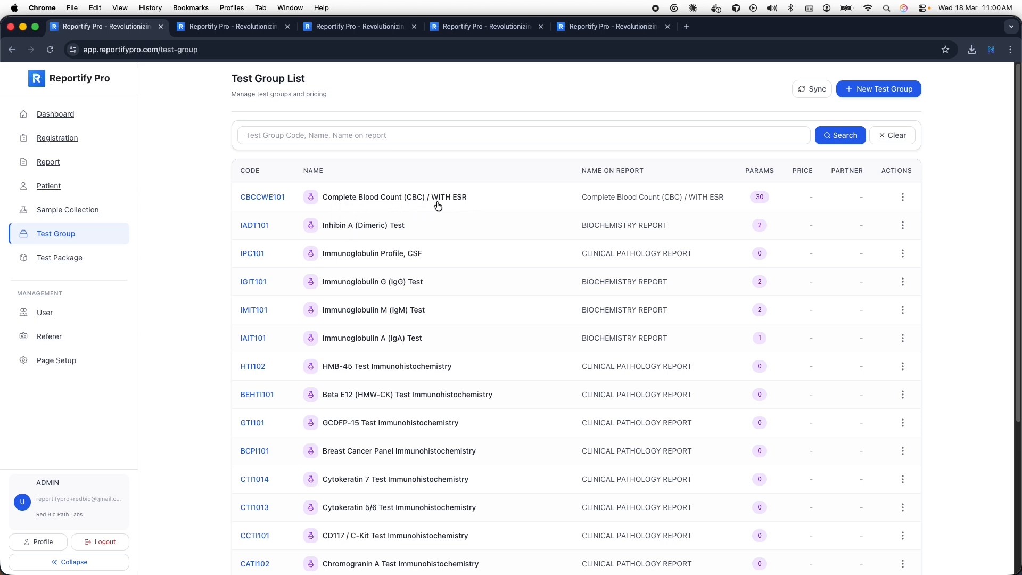
# Step: Enter a price of 350 and a partner price of 120 for the Complete Blood Count (CBC) / WITH ESR test group
pyautogui.click(903, 199)
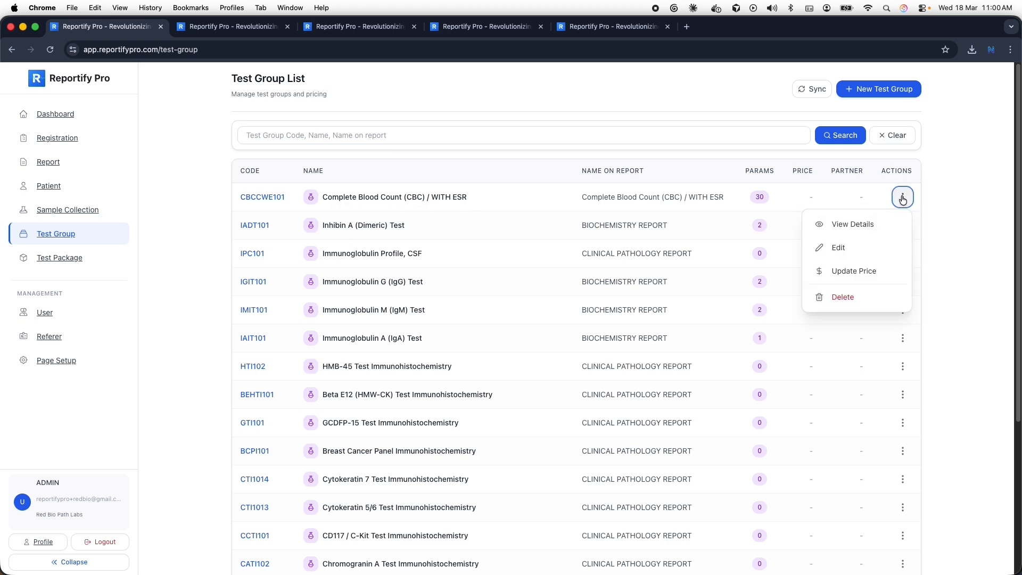
pyautogui.click(869, 273)
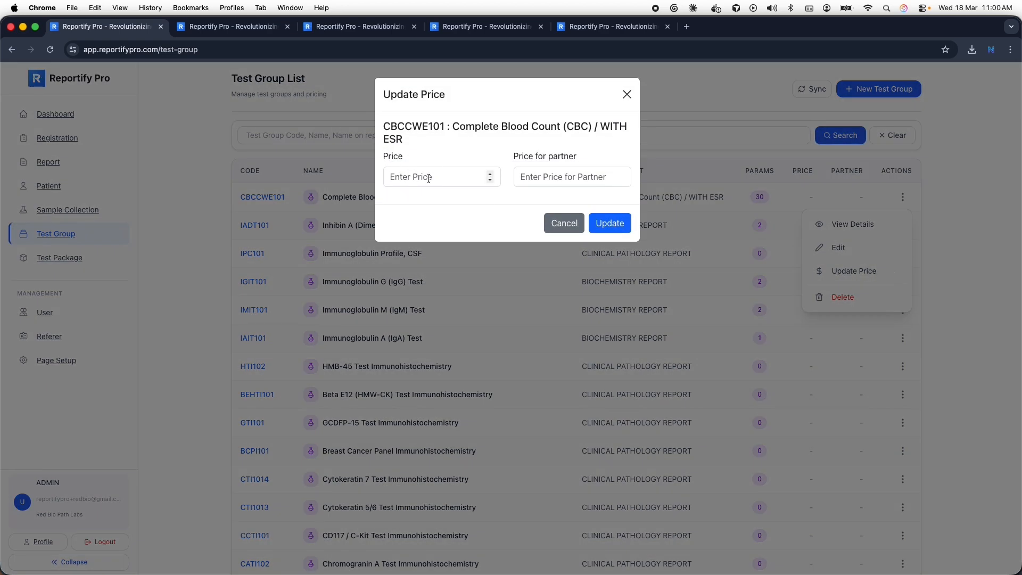
pyautogui.click(429, 179)
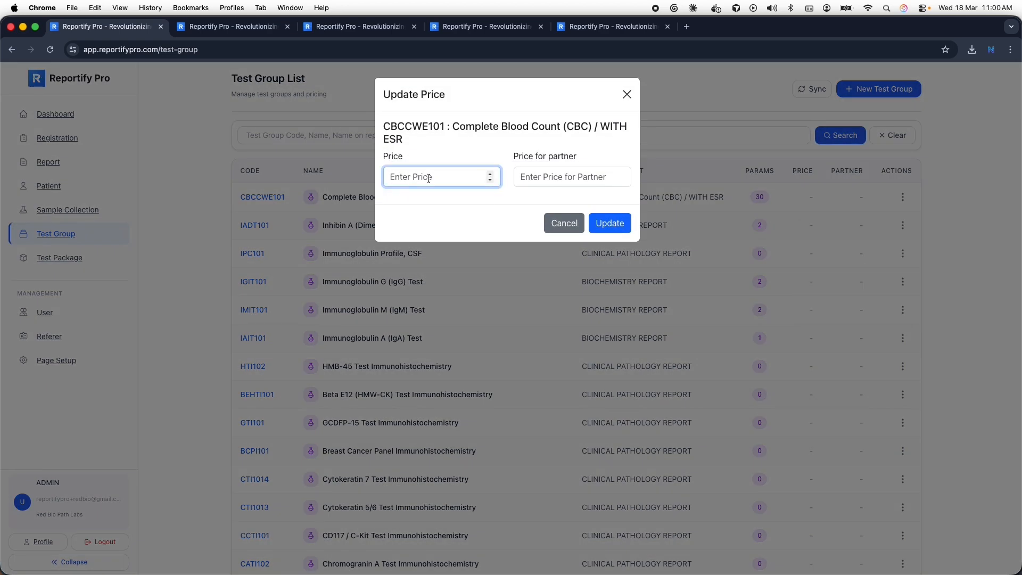
pyautogui.moveTo(383, 159); pyautogui.dragTo(413, 161)
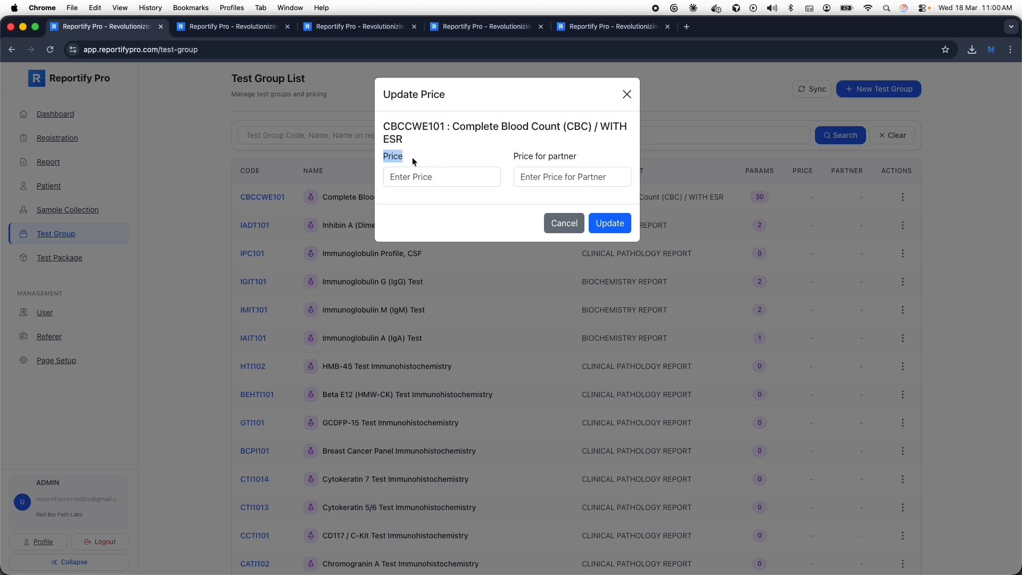
pyautogui.click(414, 161)
pyautogui.moveTo(512, 158); pyautogui.dragTo(582, 159)
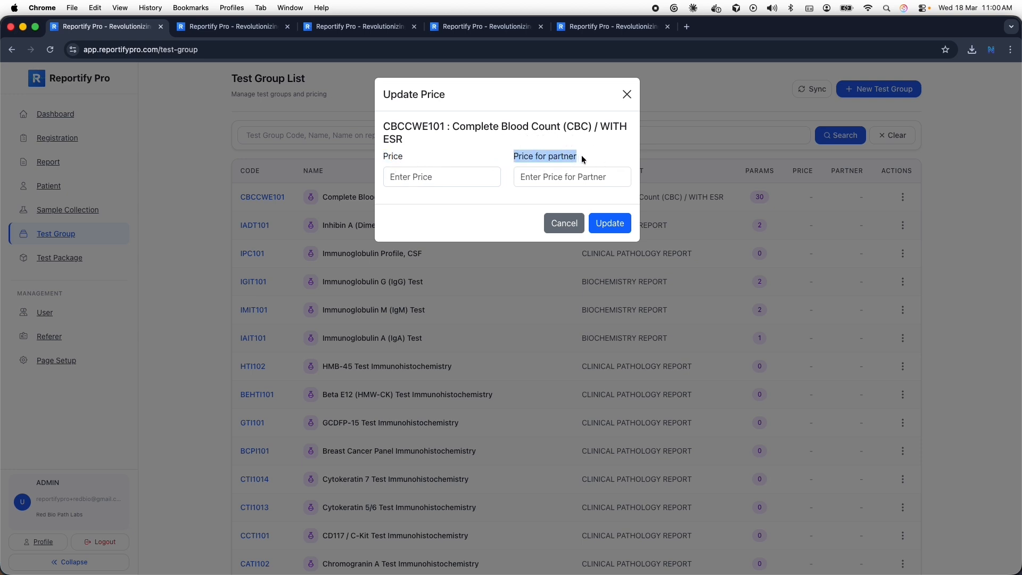
pyautogui.click(582, 159)
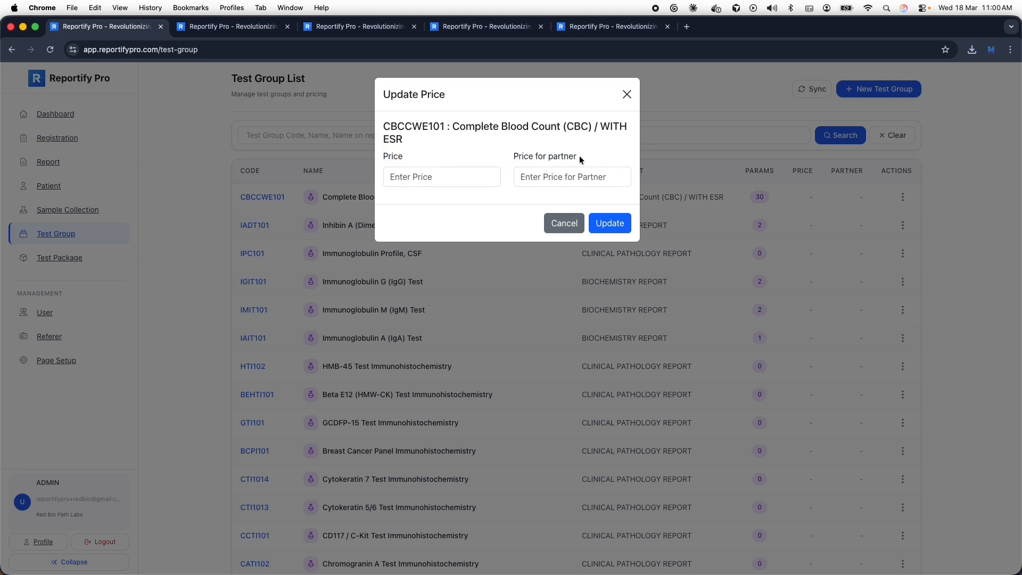
pyautogui.click(442, 178)
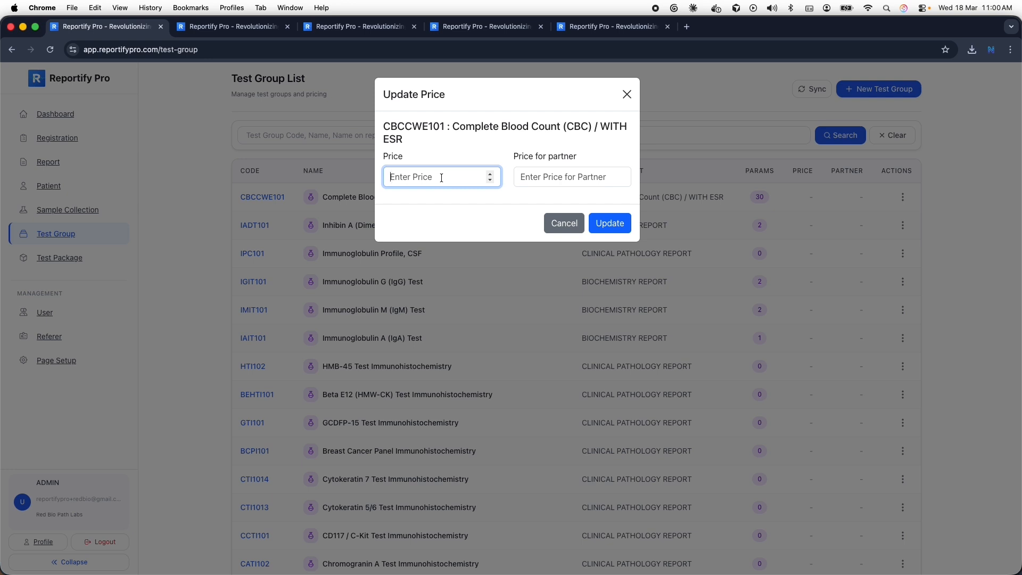
pyautogui.write('350')
pyautogui.click(561, 180)
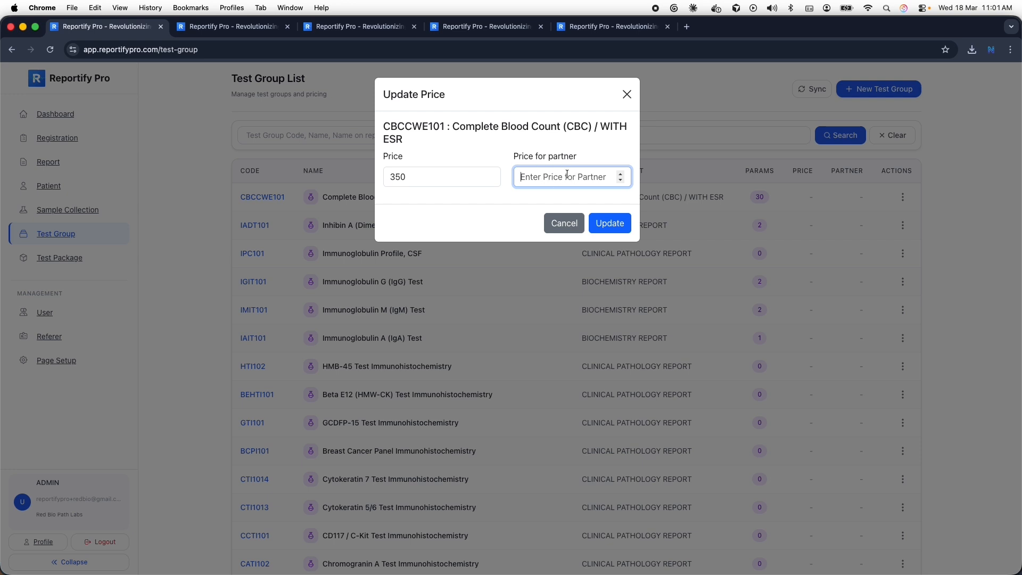
pyautogui.write('120')
# Step: Check the entered price and partner price, and save the Complete Blood Count price update
pyautogui.moveTo(555, 147); pyautogui.dragTo(568, 154)
pyautogui.click(534, 181)
pyautogui.click(463, 184)
pyautogui.click(579, 162)
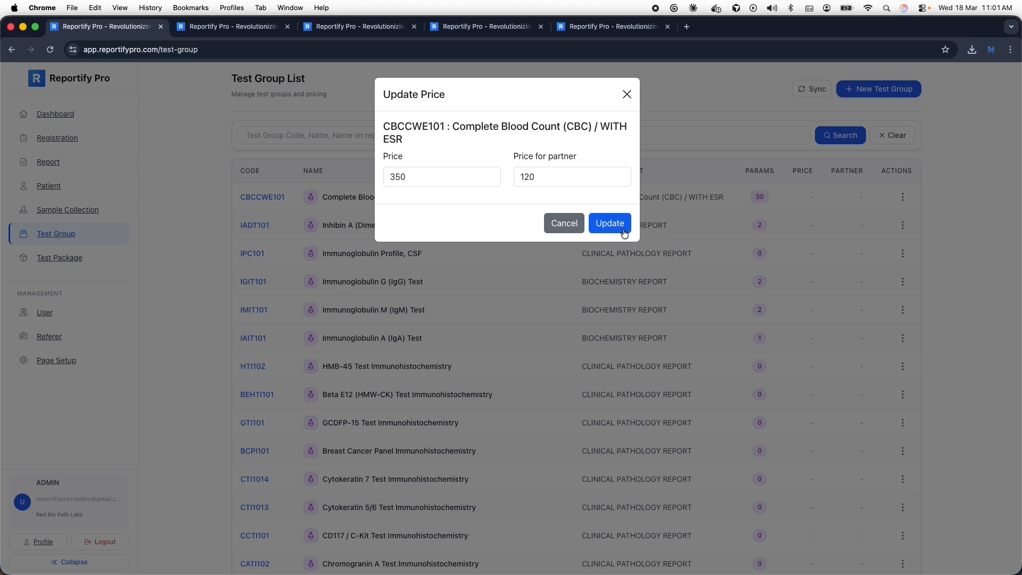
pyautogui.click(487, 178)
pyautogui.click(564, 179)
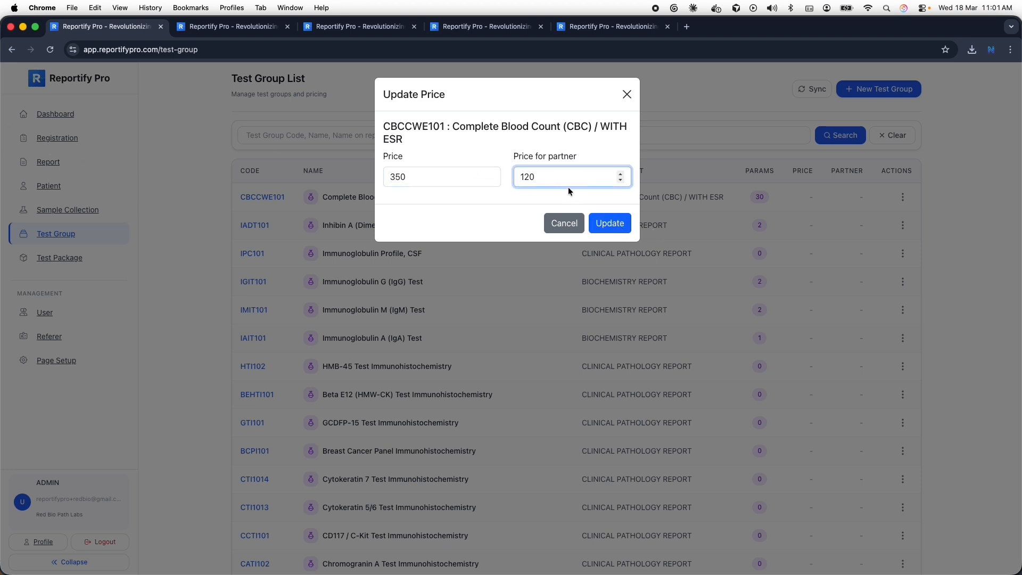
pyautogui.click(437, 175)
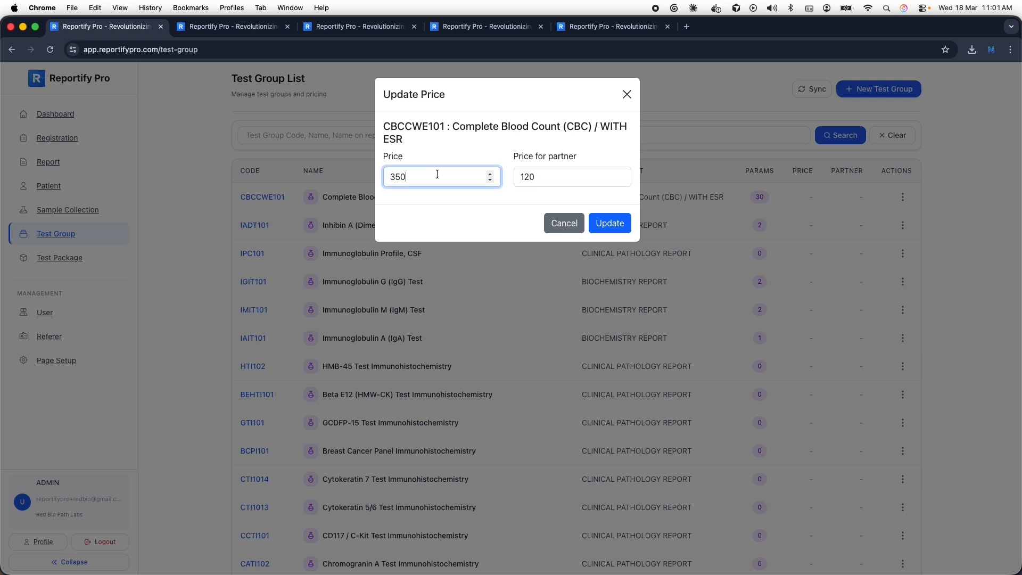
pyautogui.click(554, 177)
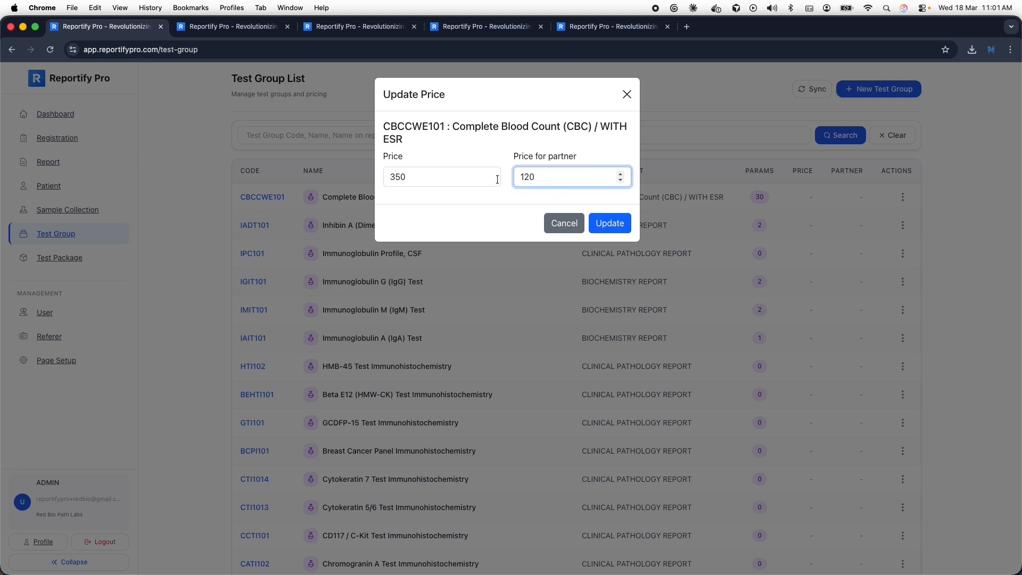
pyautogui.moveTo(498, 179); pyautogui.dragTo(389, 177)
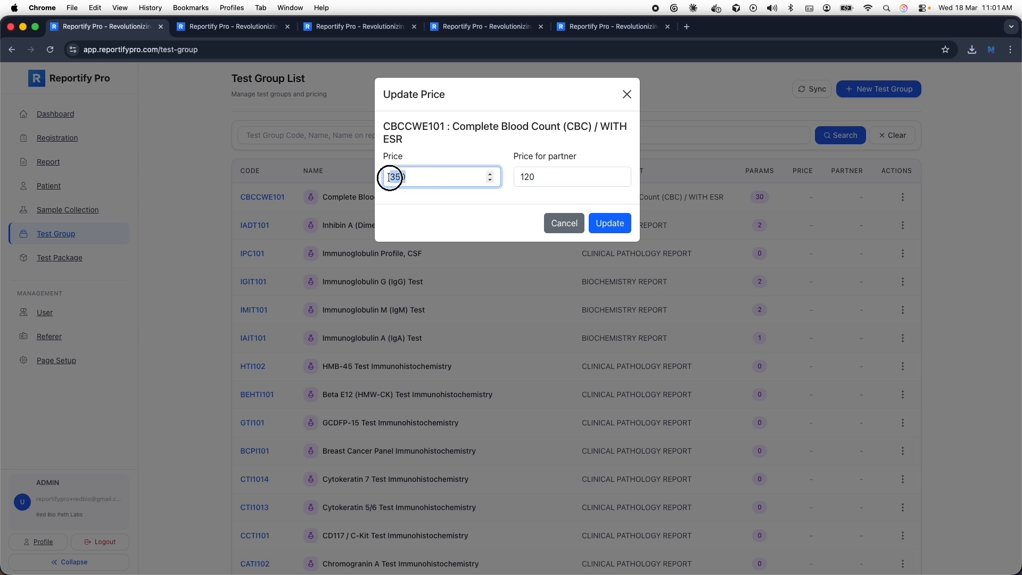
pyautogui.click(413, 170)
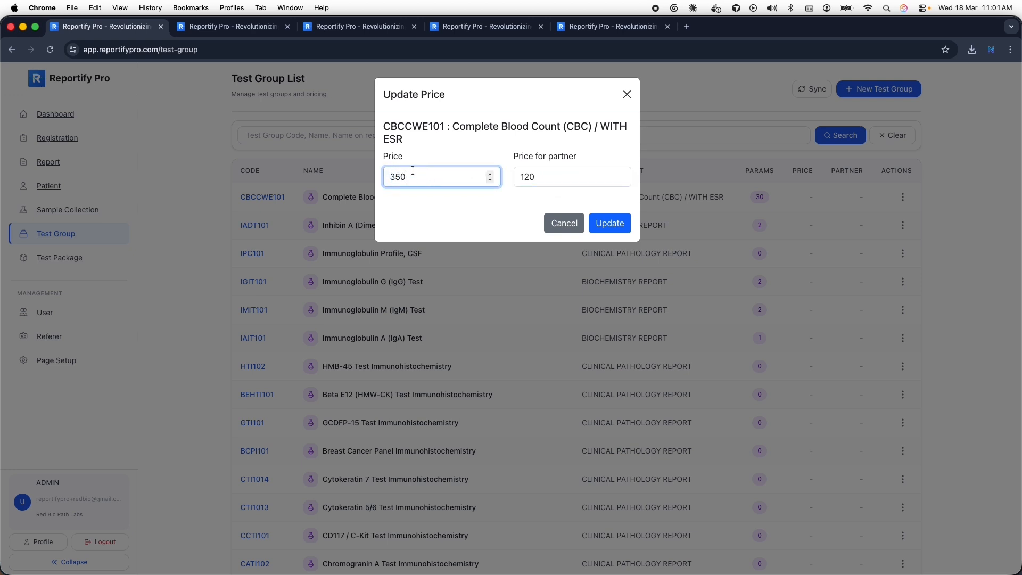
pyautogui.click(559, 202)
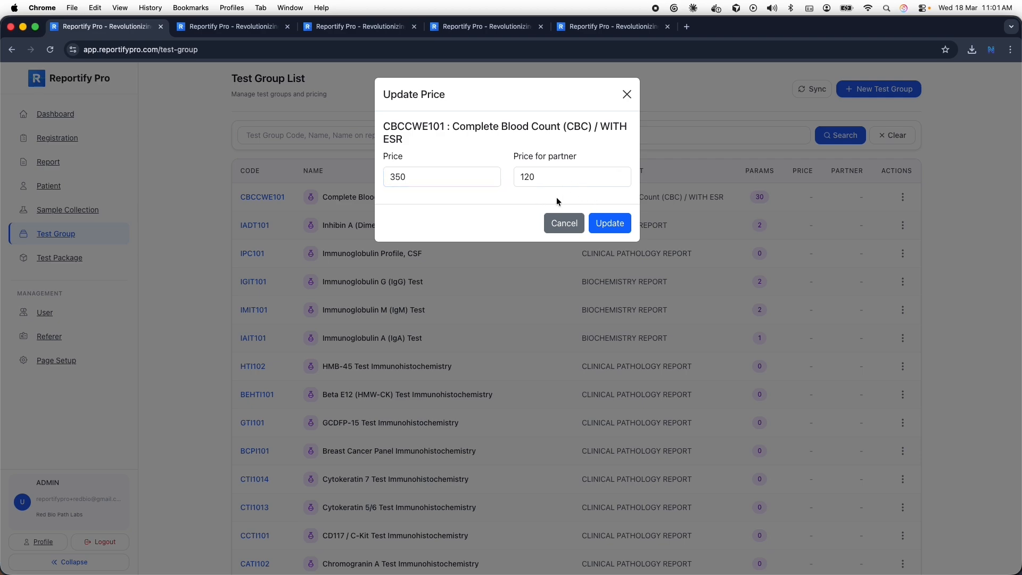
pyautogui.click(611, 224)
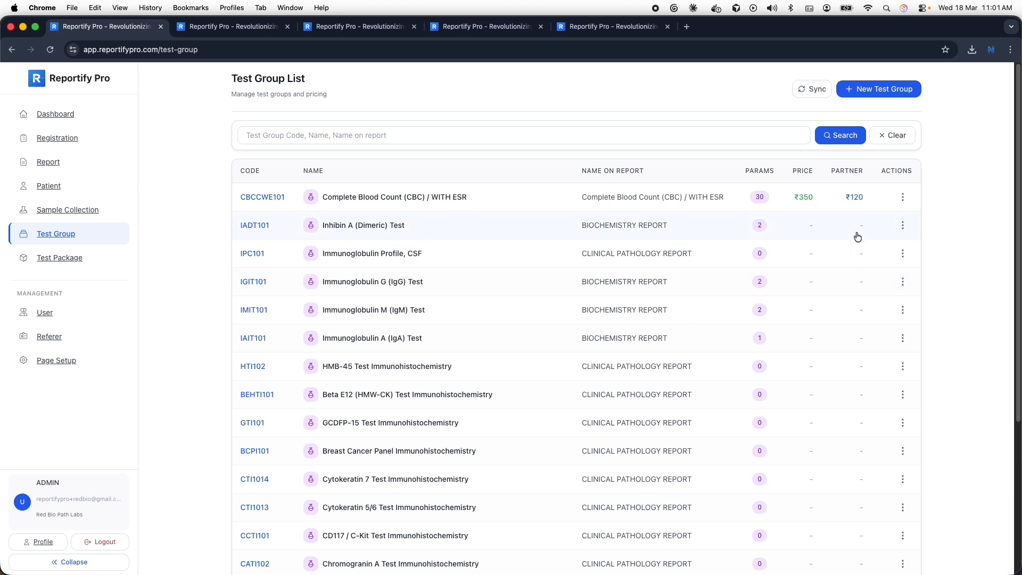
# Step: Set the Inhibin A (Dimeric) Test price to 250 and its partner price to 50, and save the update
pyautogui.click(903, 228)
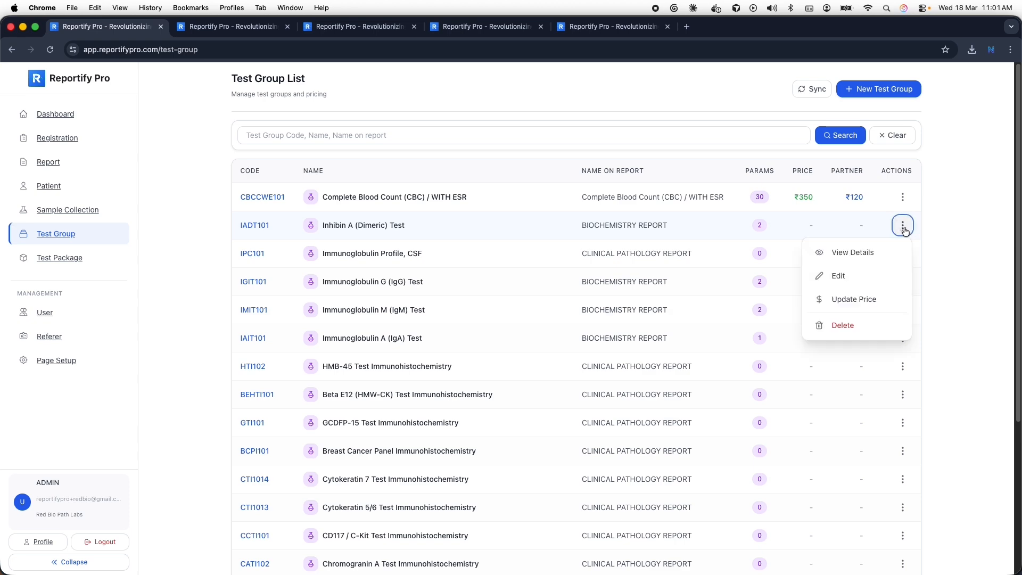
pyautogui.click(864, 298)
pyautogui.click(464, 164)
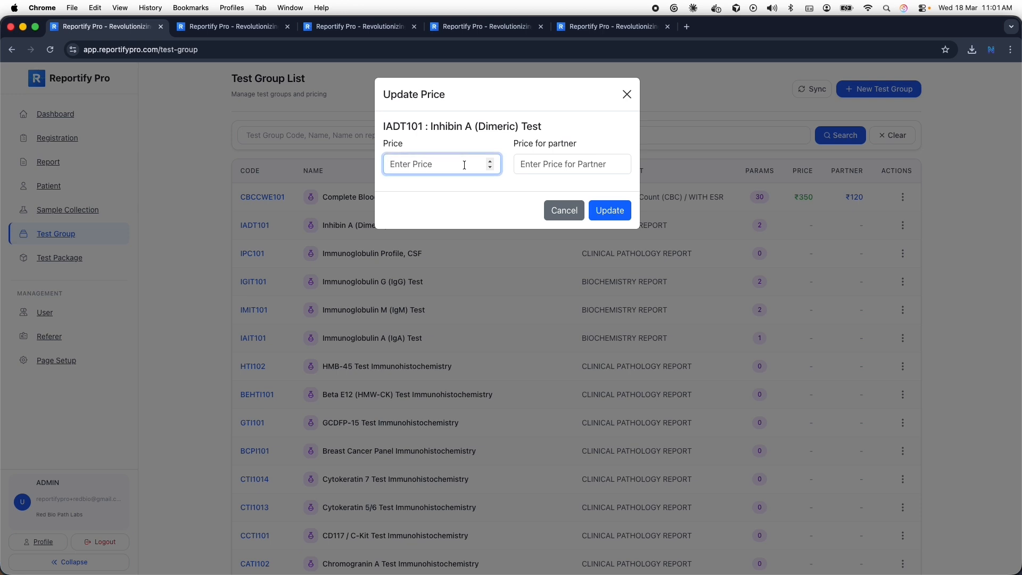
pyautogui.write('250')
pyautogui.press('Tab')
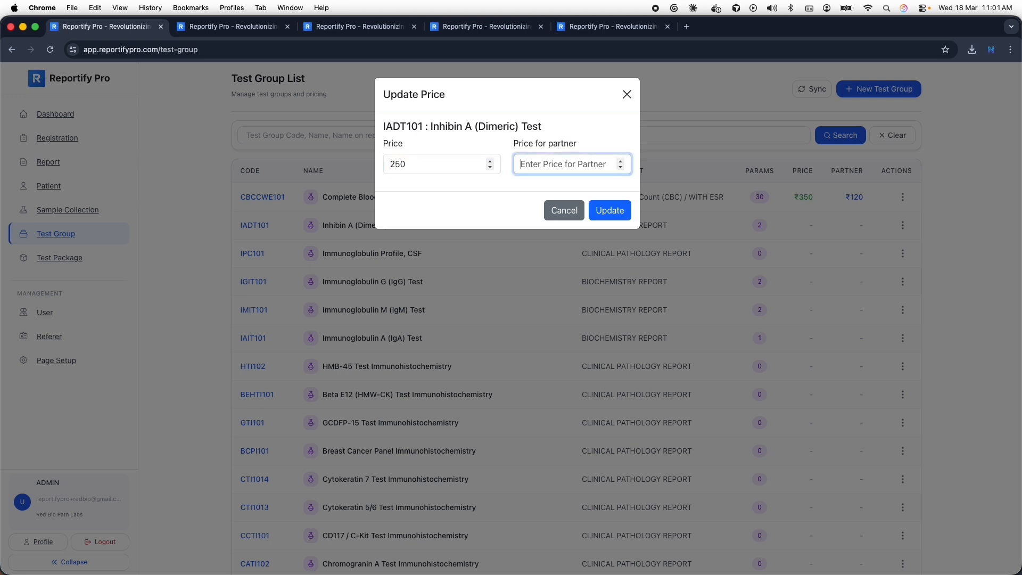
pyautogui.write('50')
pyautogui.click(601, 212)
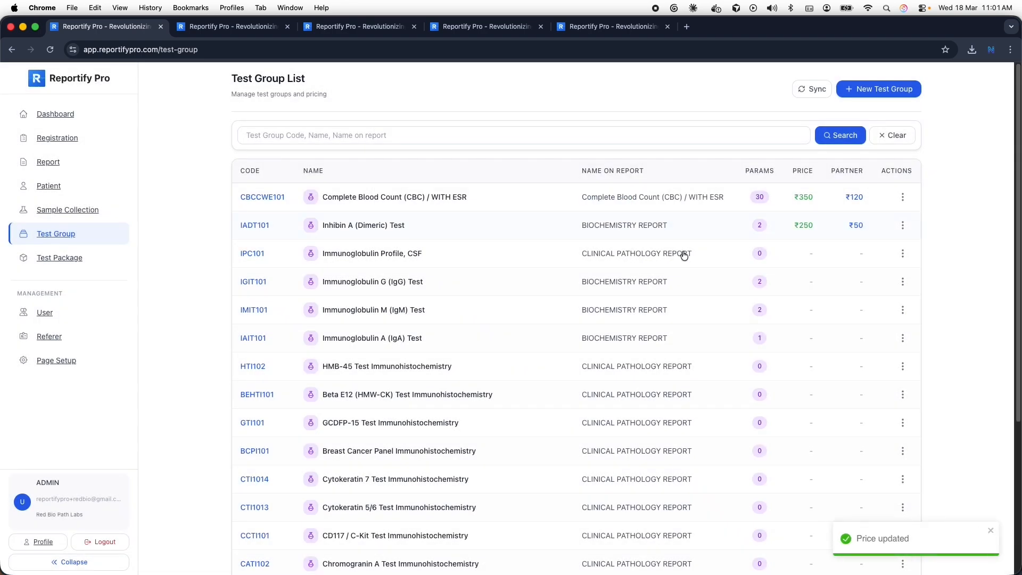
# Step: Set the Immunoglobulin Profile, CSF price to 300 and its partner price to 150, and save the update
pyautogui.click(902, 254)
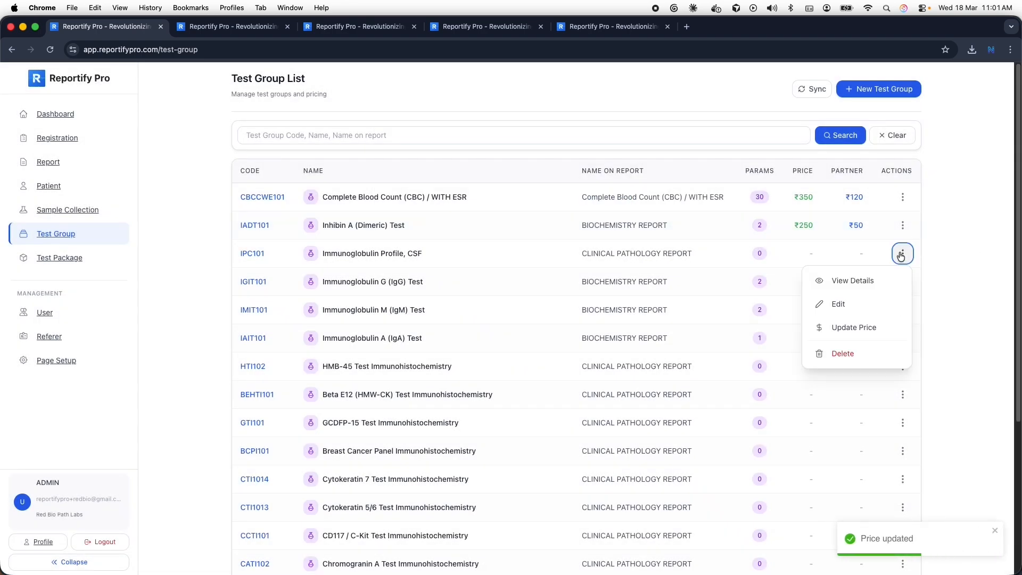
pyautogui.click(854, 332)
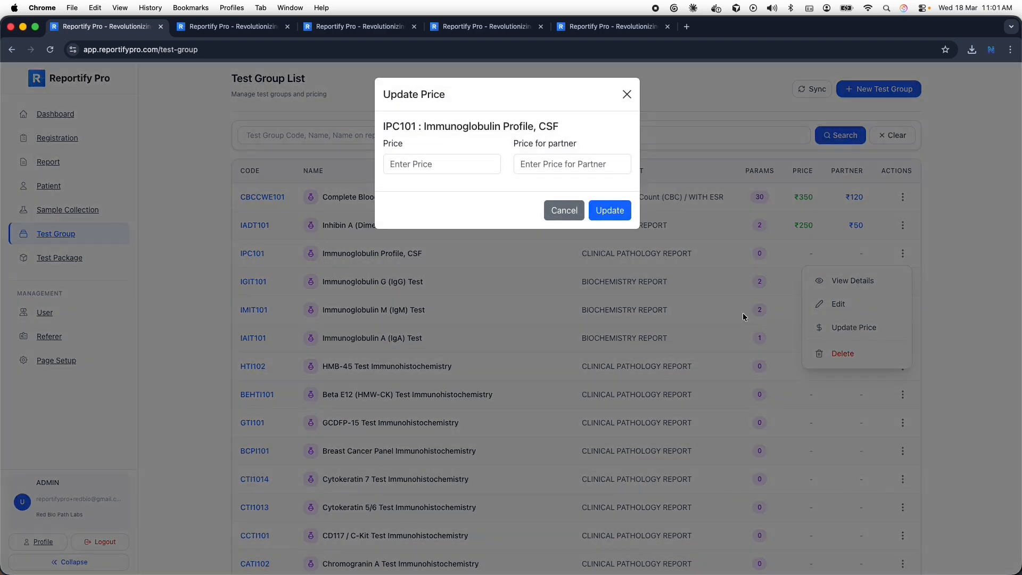
pyautogui.click(450, 166)
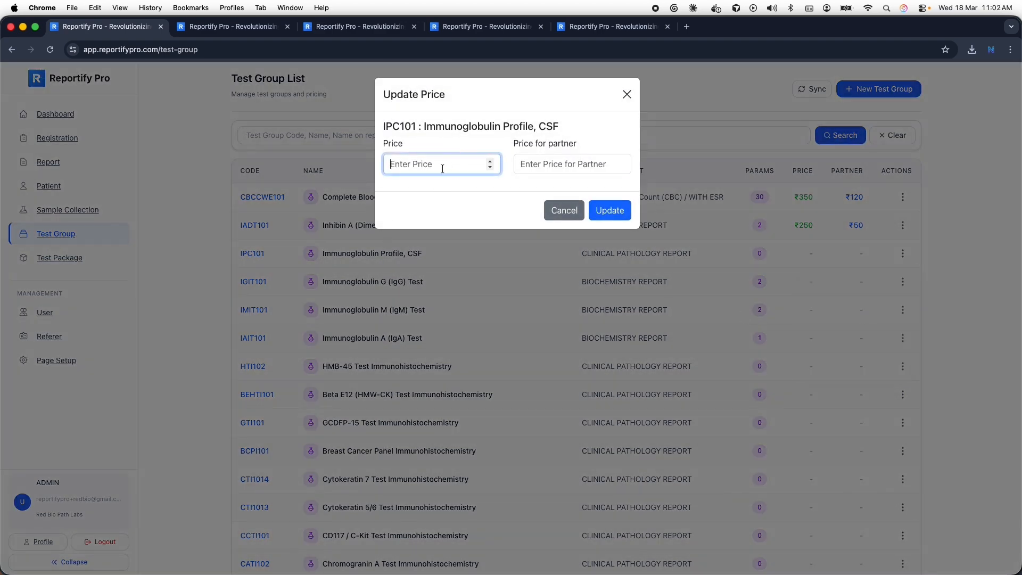
pyautogui.write('300')
pyautogui.press('Tab')
pyautogui.write('1')
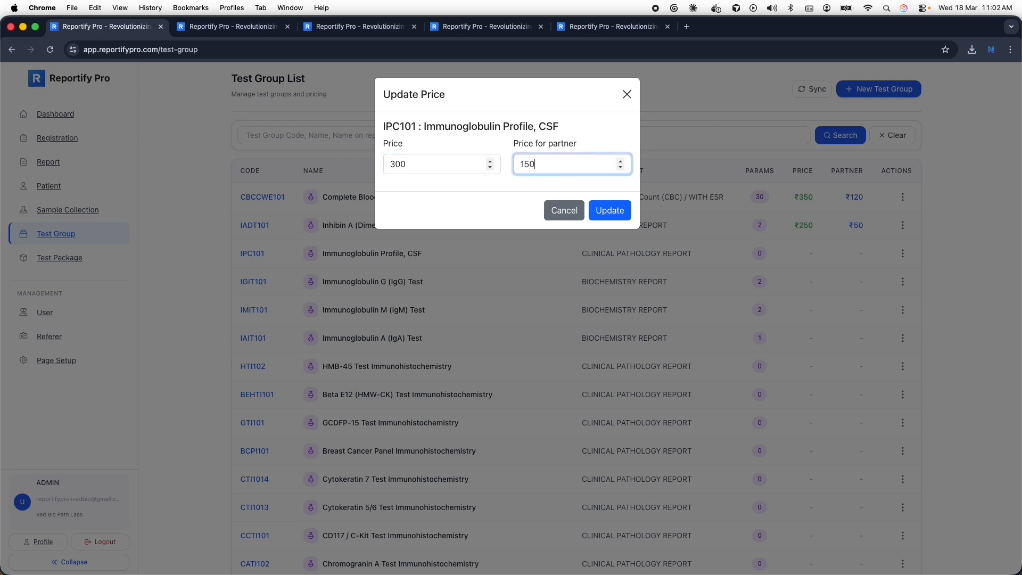
pyautogui.click(607, 211)
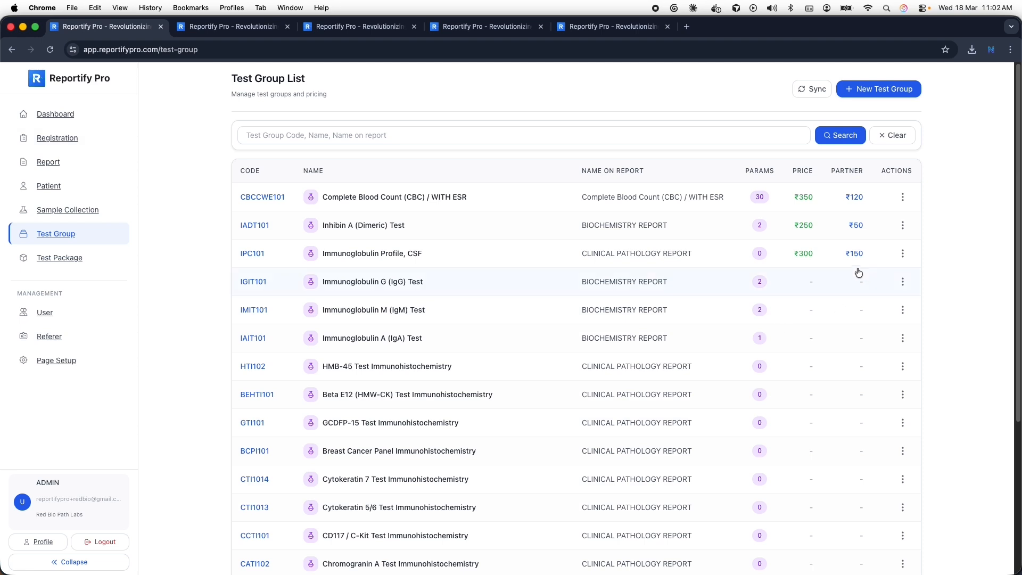
# Step: Start a new patient registration with the title Mr., the patient's full name and age 34
pyautogui.click(59, 145)
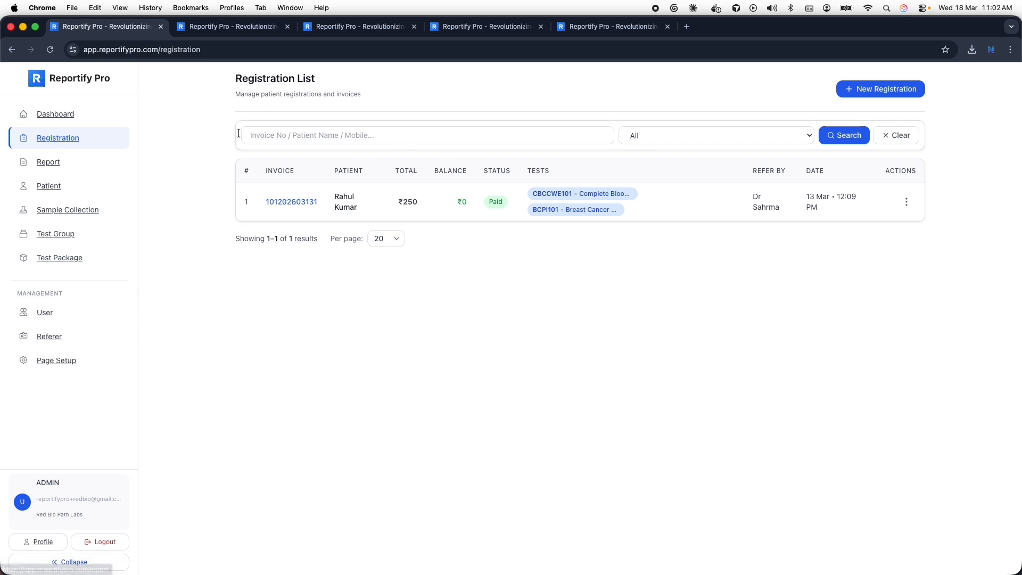
pyautogui.click(886, 90)
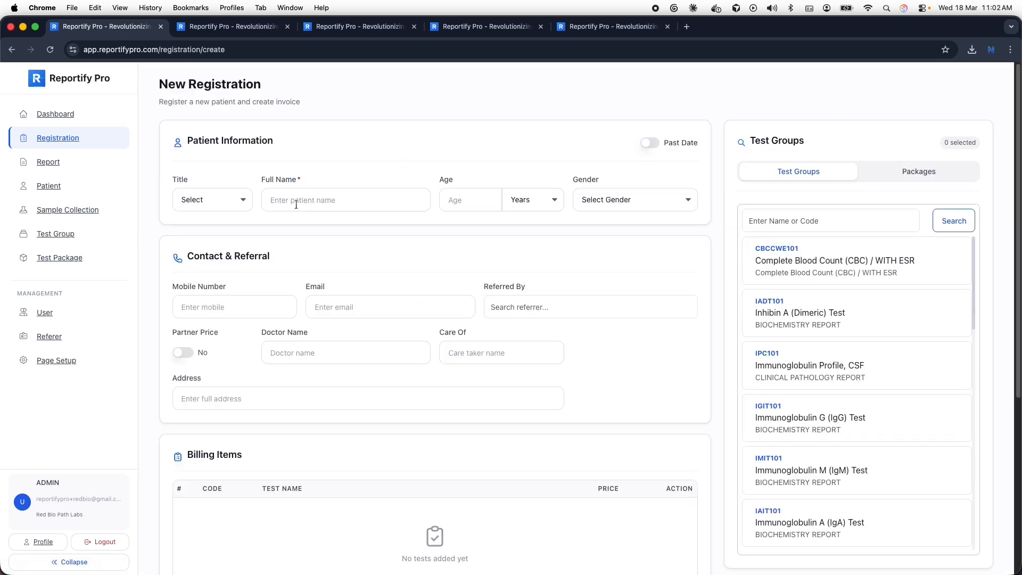
pyautogui.click(206, 199)
pyautogui.click(201, 198)
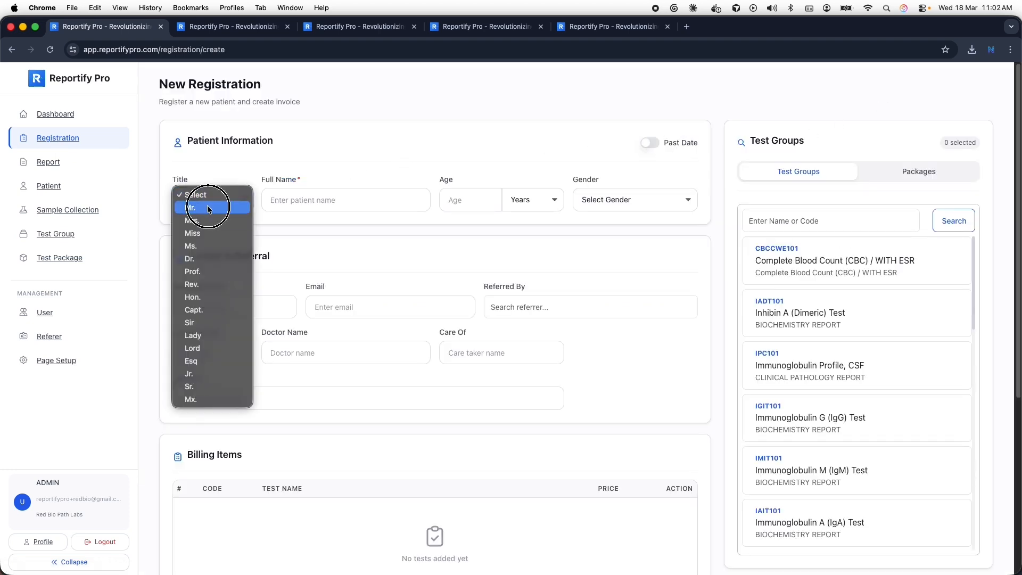
pyautogui.click(315, 200)
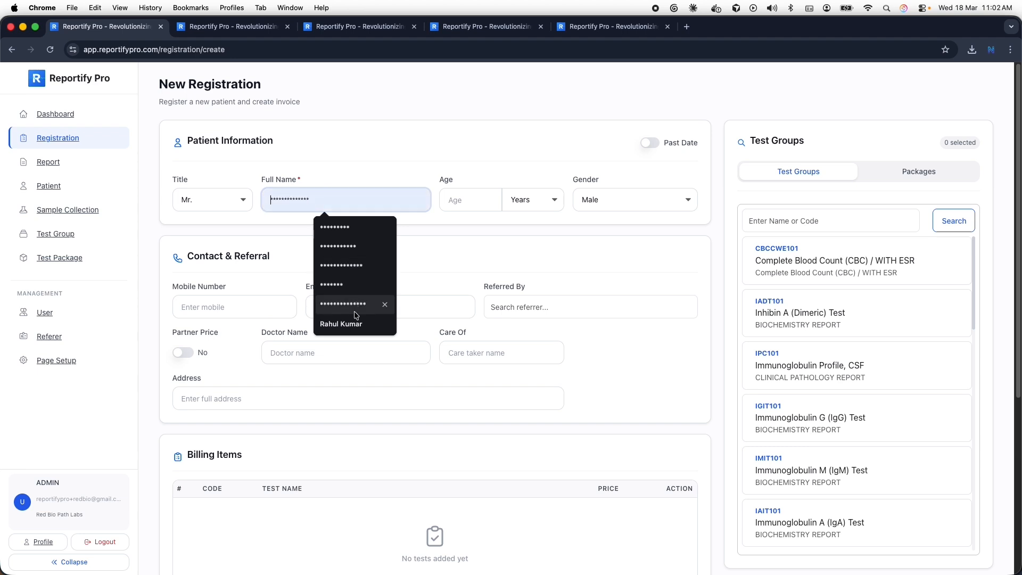
pyautogui.click(385, 305)
pyautogui.click(459, 200)
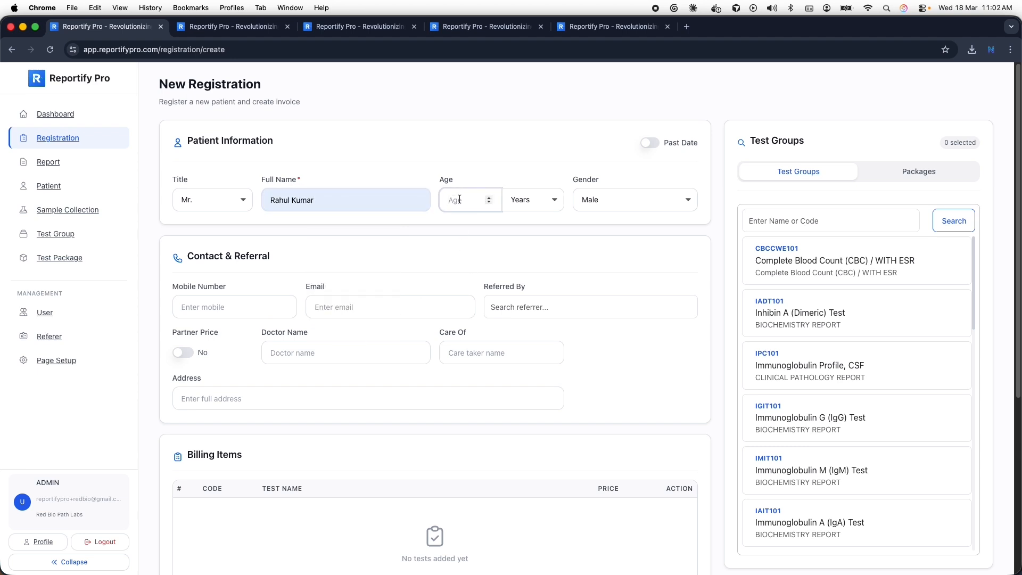
pyautogui.write('34')
pyautogui.click(489, 277)
pyautogui.scroll(-5, 489, 277)
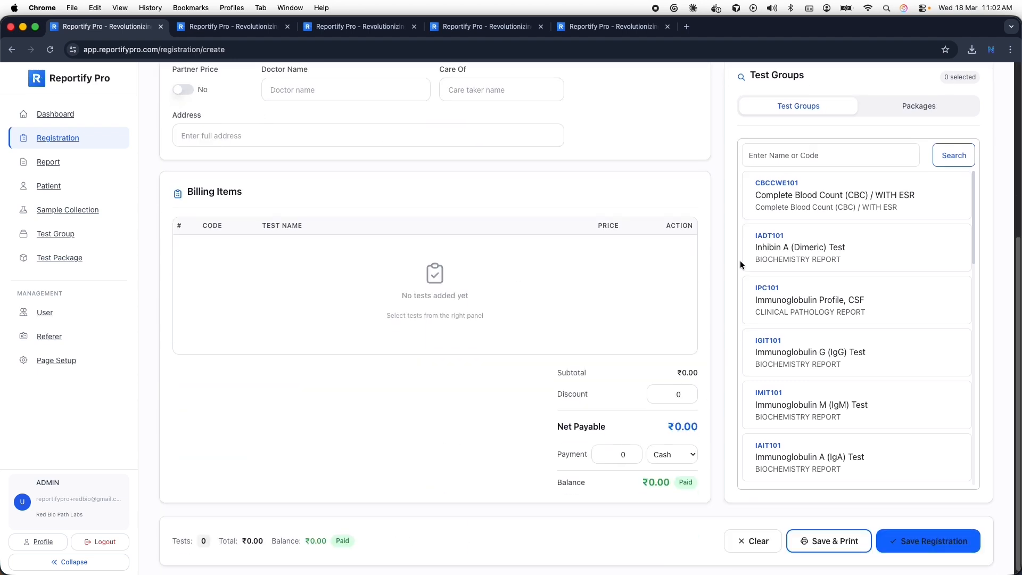
# Step: Search the test groups for csf, add Immunoglobulin Profile, CSF to the billing items, and check the net payable amount
pyautogui.click(824, 159)
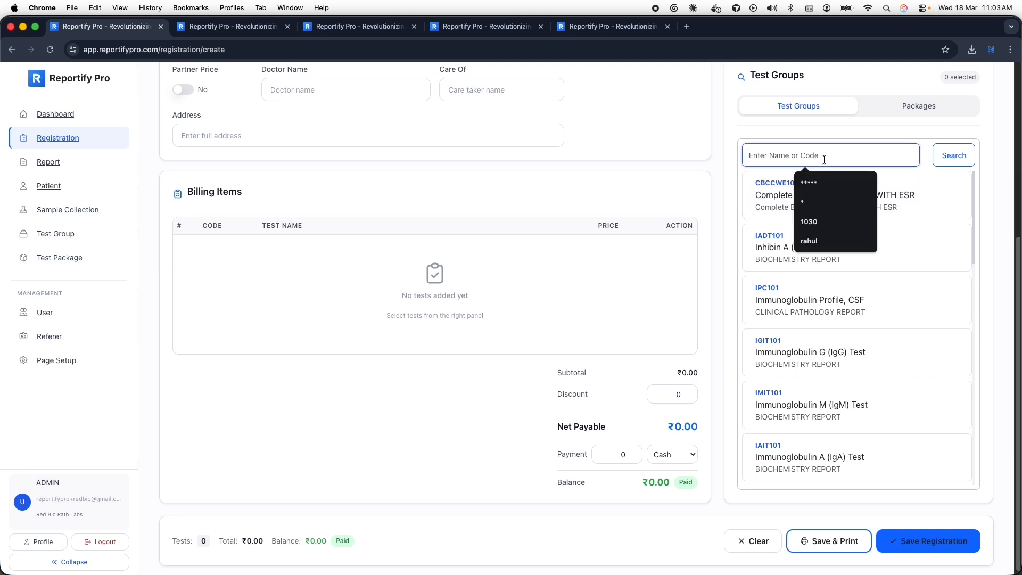
pyautogui.write('s')
pyautogui.press('BackSpace')
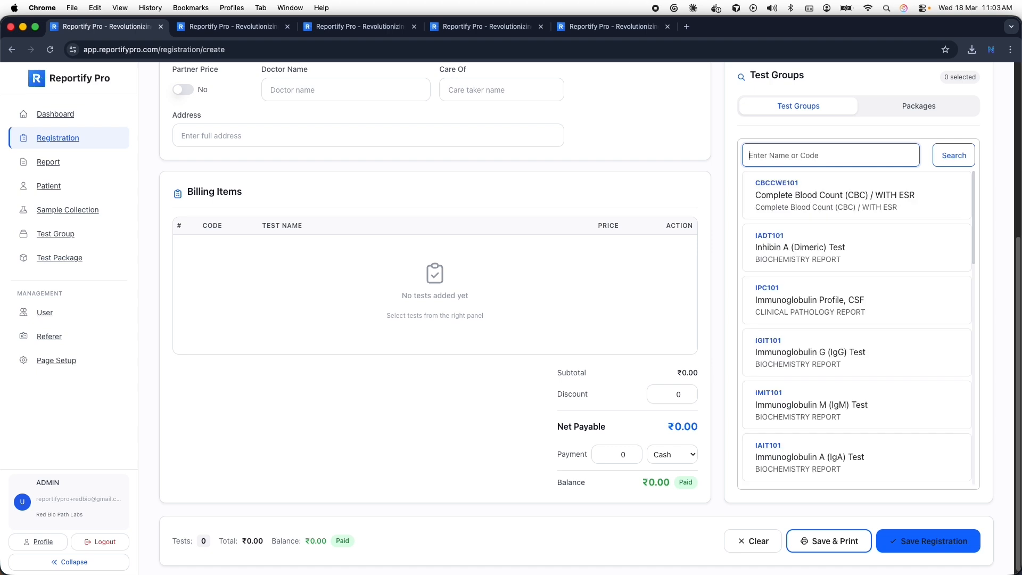
pyautogui.write('csf')
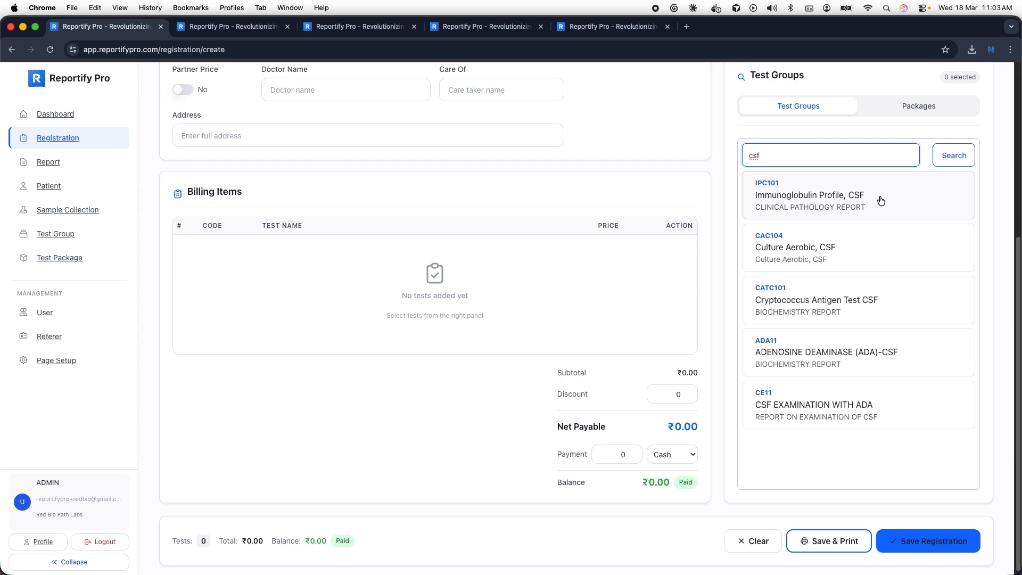
pyautogui.click(881, 200)
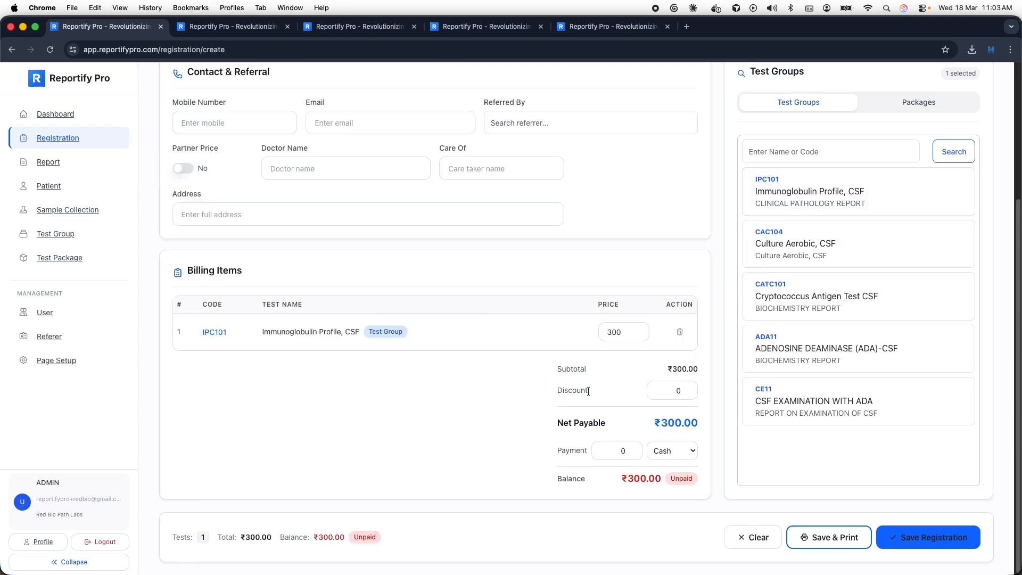
pyautogui.moveTo(662, 425); pyautogui.dragTo(690, 425)
pyautogui.click(664, 423)
pyautogui.click(688, 424)
pyautogui.moveTo(286, 332); pyautogui.dragTo(544, 338)
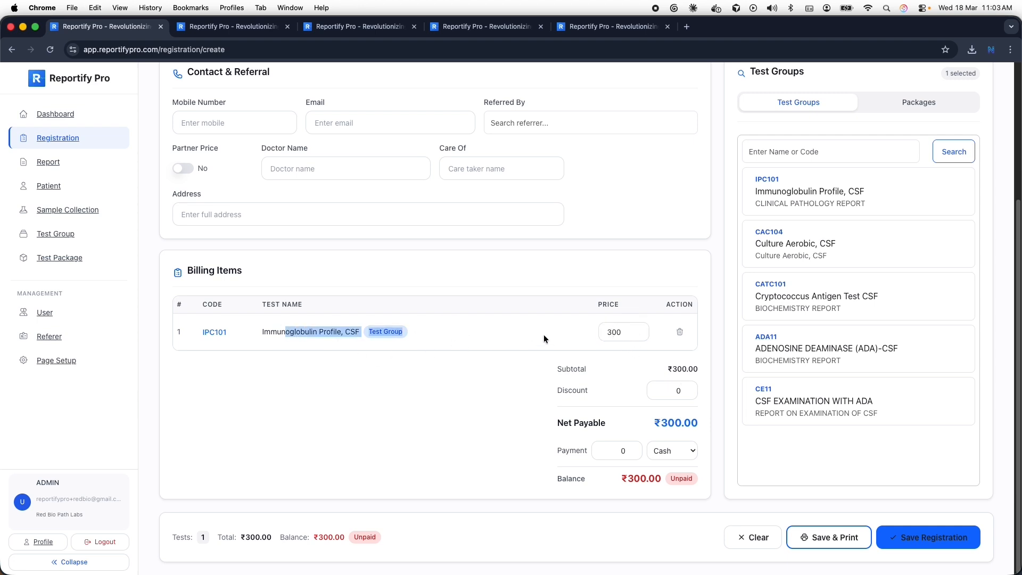
pyautogui.click(545, 282)
# Step: Search the test groups for cbc and add Complete Blood Count (CBC) / WITH ESR to the billing items
pyautogui.scroll(1, 613, 276)
pyautogui.click(796, 173)
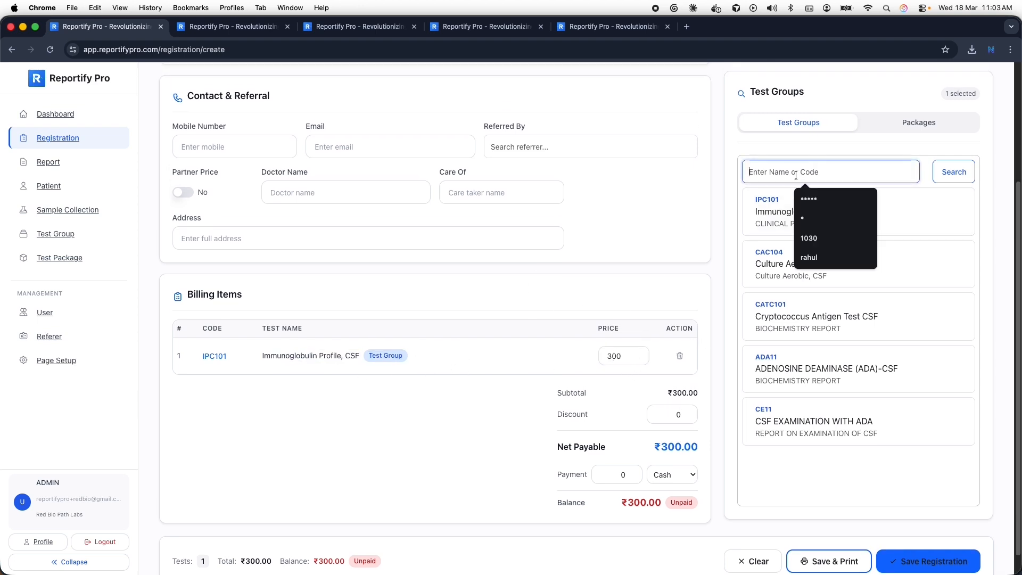
pyautogui.write('bc')
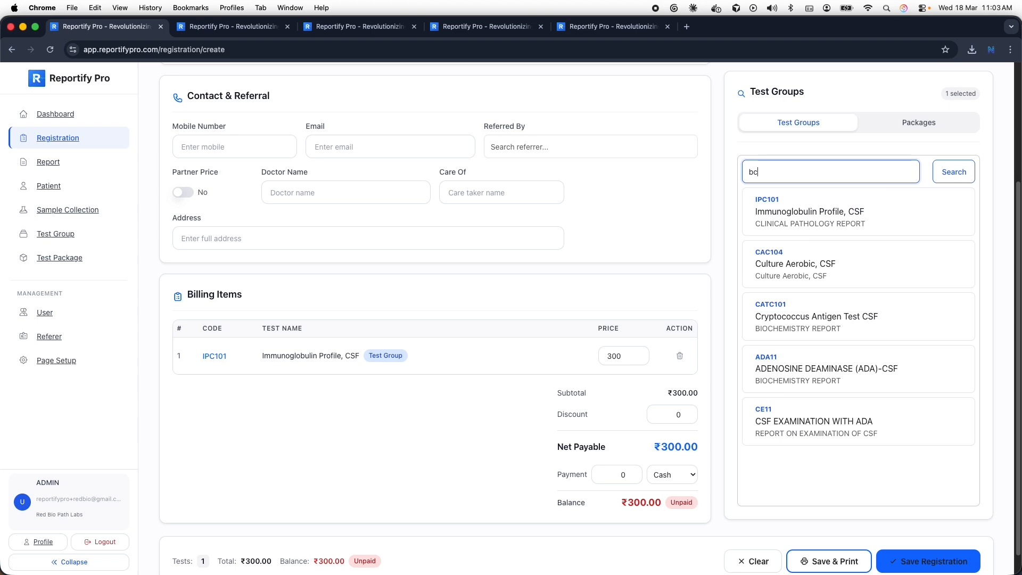
pyautogui.press('BackSpace')
pyautogui.press('BackSpace')
pyautogui.write('cbc')
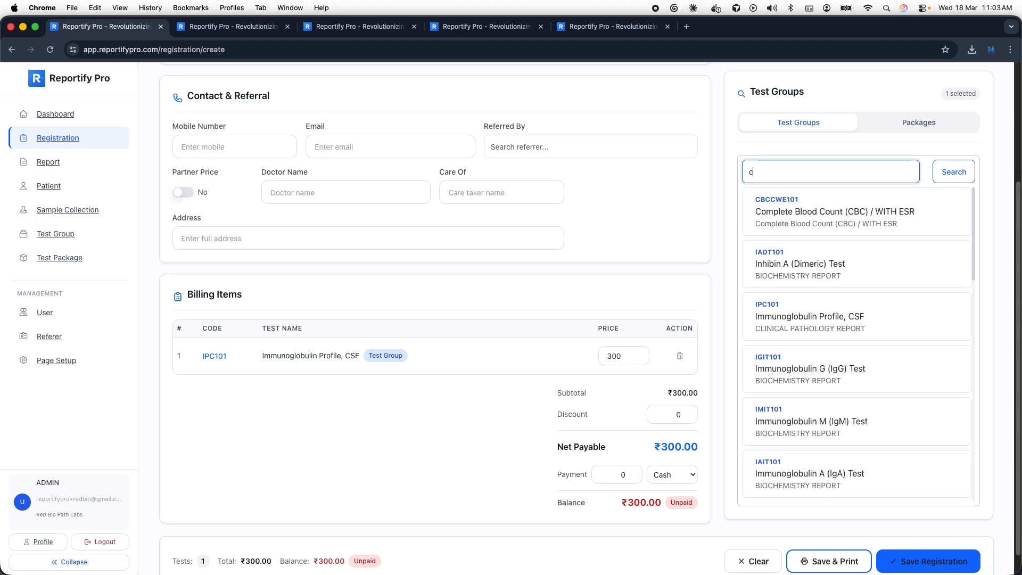
pyautogui.click(865, 217)
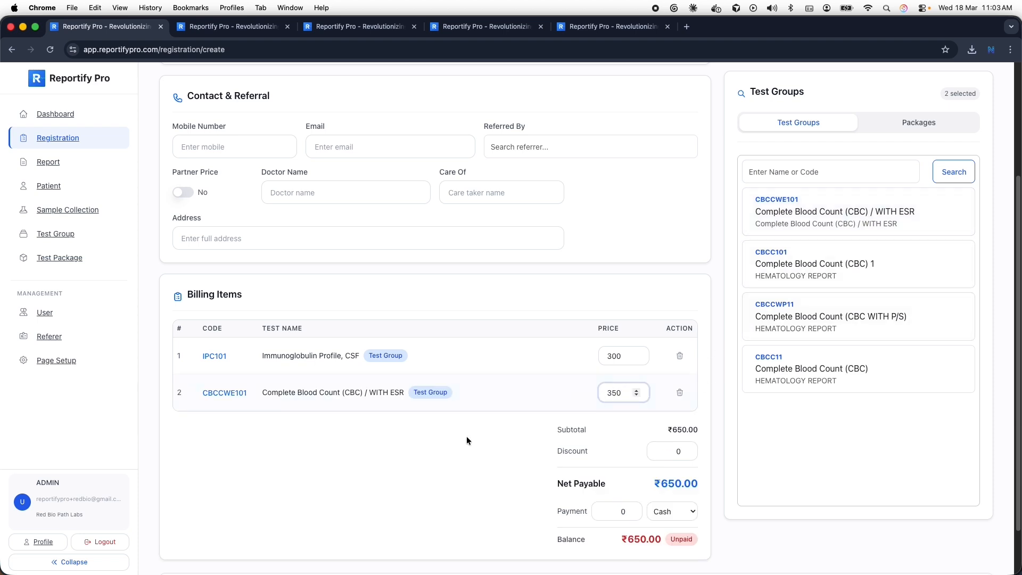
# Step: Enable the partner price for the registration and remove both tests from the billing items
pyautogui.scroll(3, 591, 366)
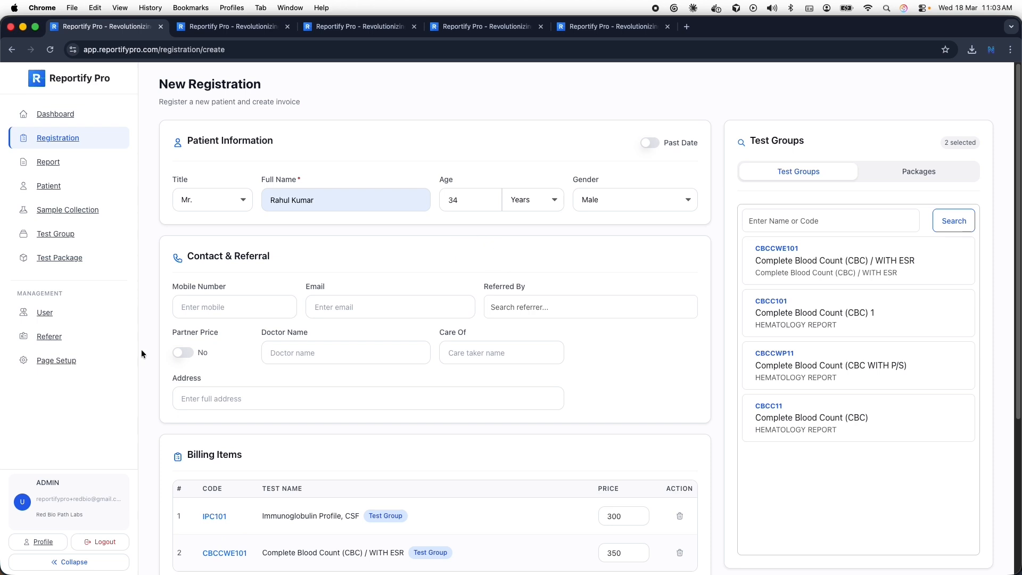
pyautogui.scroll(-1, 184, 336)
pyautogui.click(183, 310)
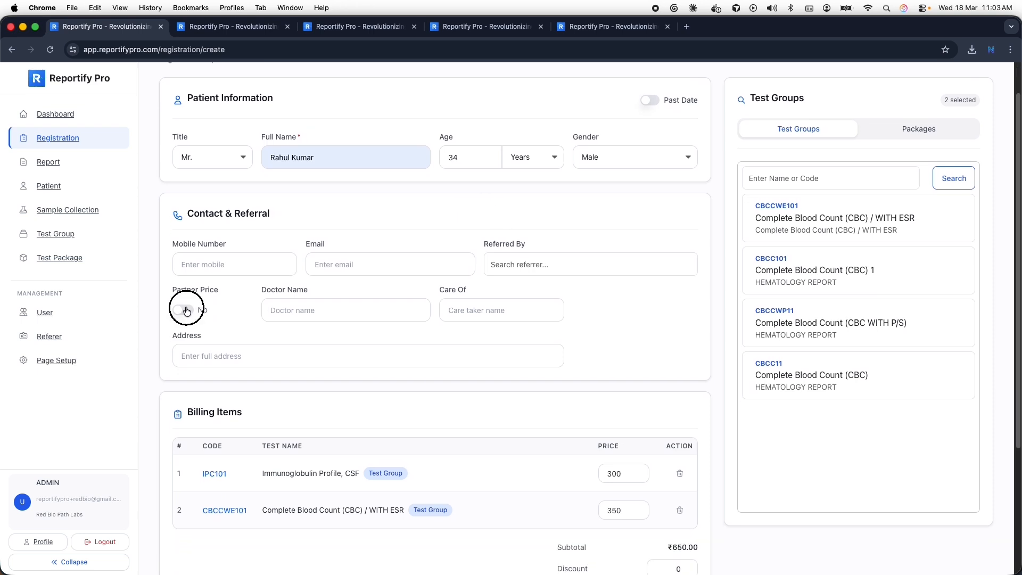
pyautogui.scroll(-2, 388, 366)
pyautogui.scroll(-1, 387, 366)
pyautogui.click(680, 358)
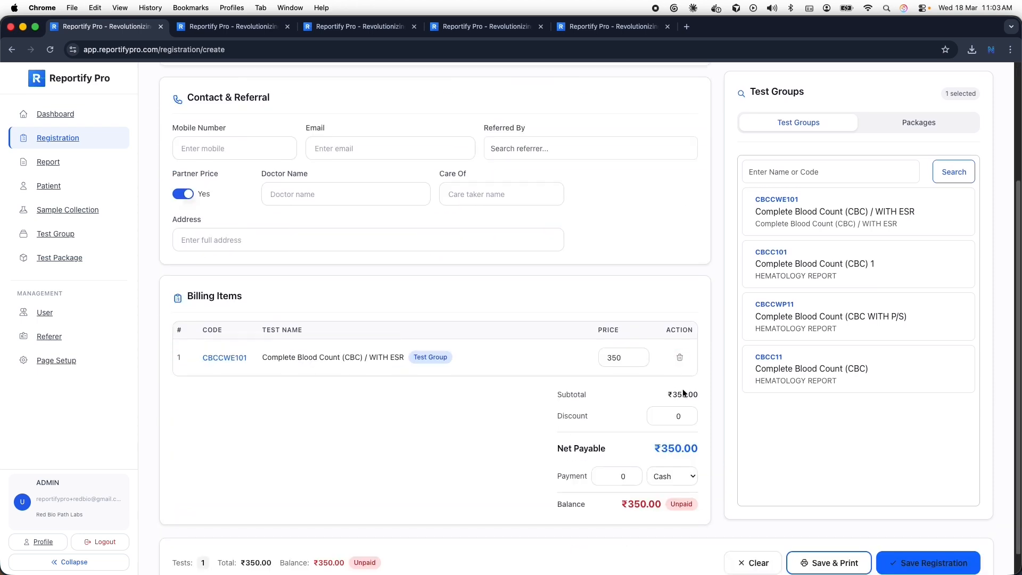
pyautogui.click(681, 358)
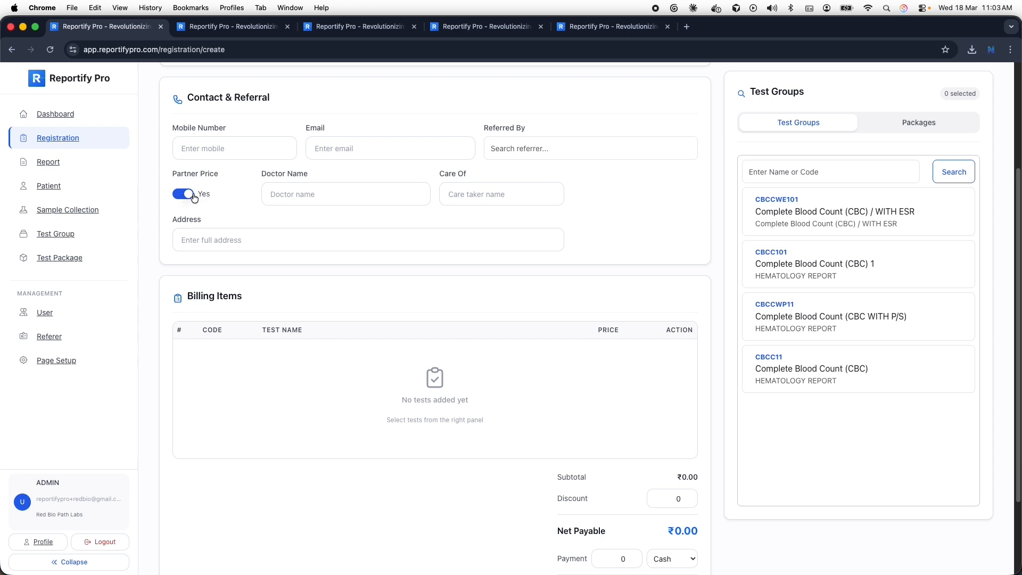
pyautogui.click(550, 148)
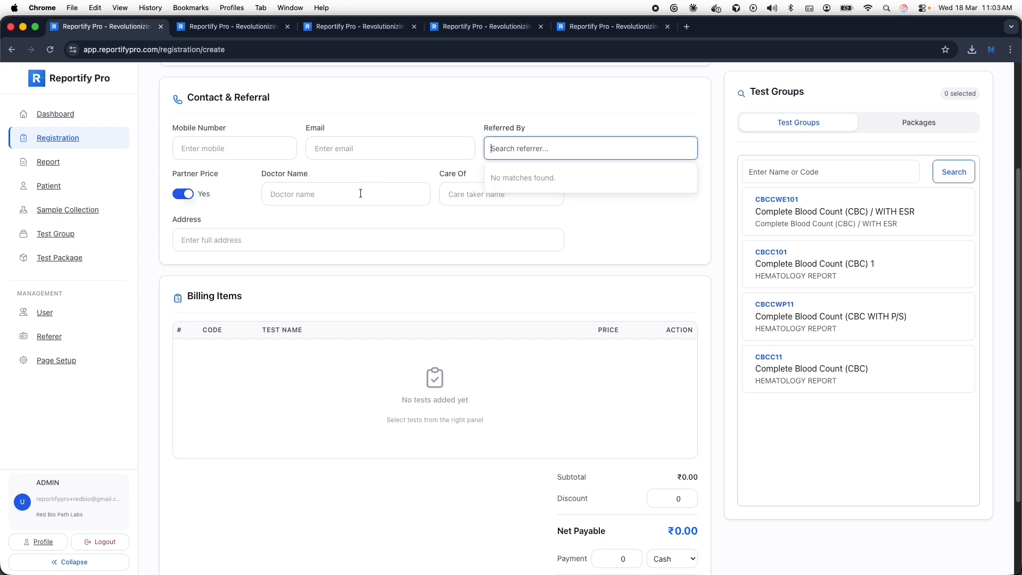
pyautogui.click(341, 194)
pyautogui.click(648, 204)
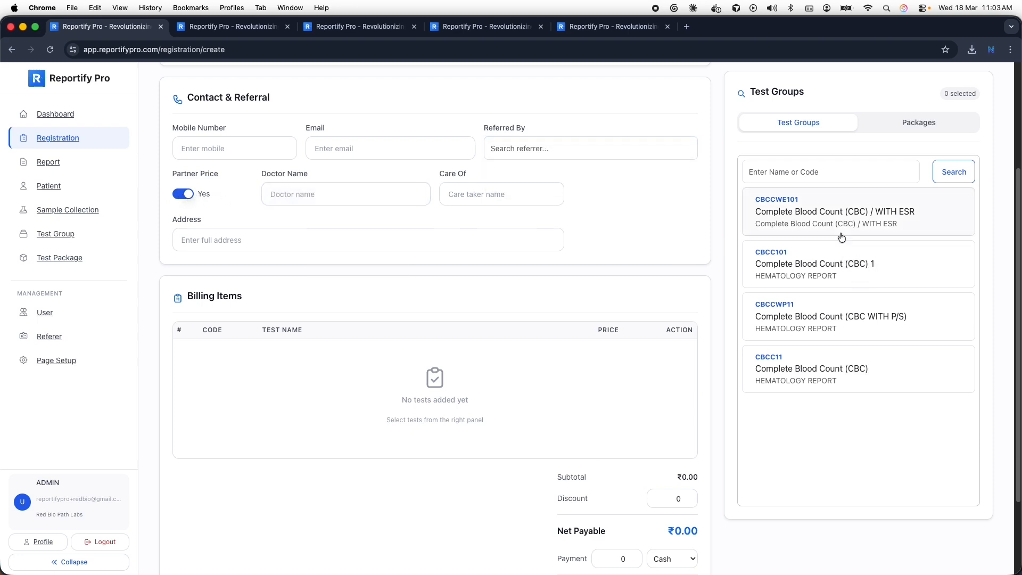
# Step: Add Complete Blood Count (CBC) / WITH ESR to the billing items with partner pricing on, and check its price
pyautogui.click(847, 173)
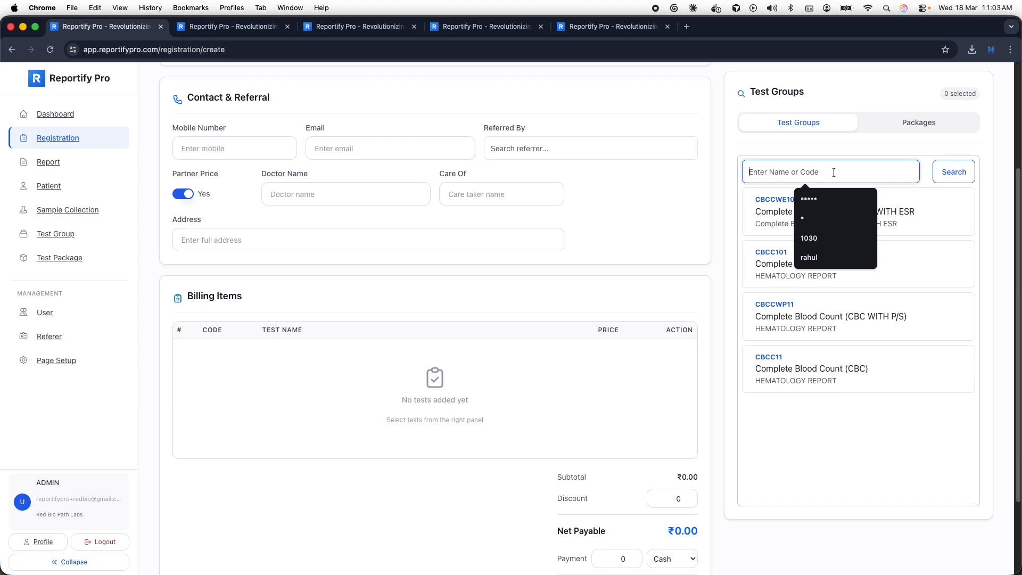
pyautogui.click(766, 210)
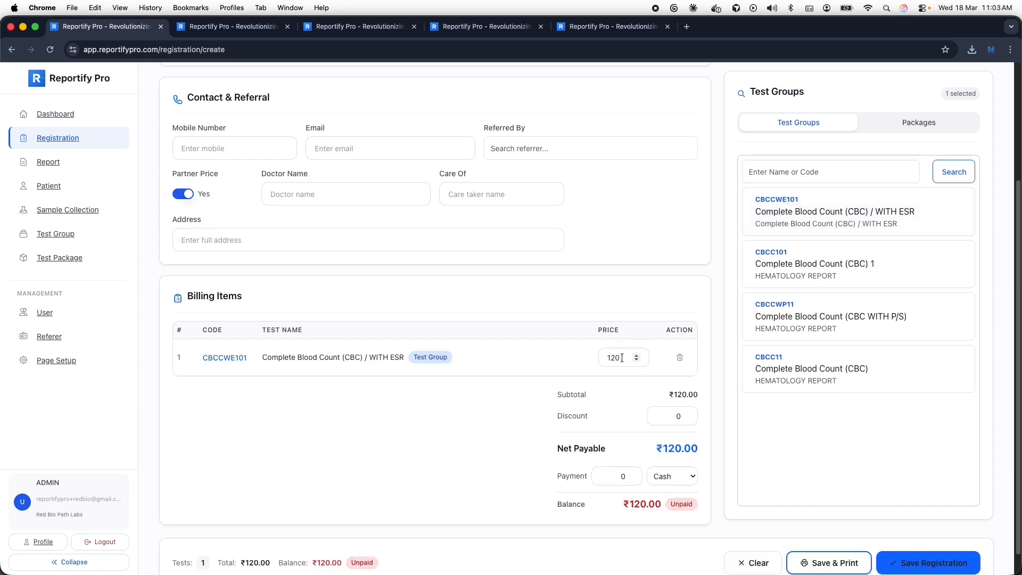
pyautogui.click(622, 358)
pyautogui.click(609, 384)
# Step: Disable the partner price for the registration and remove the Complete Blood Count test from the billing items
pyautogui.click(181, 195)
pyautogui.click(680, 357)
pyautogui.scroll(3, 799, 266)
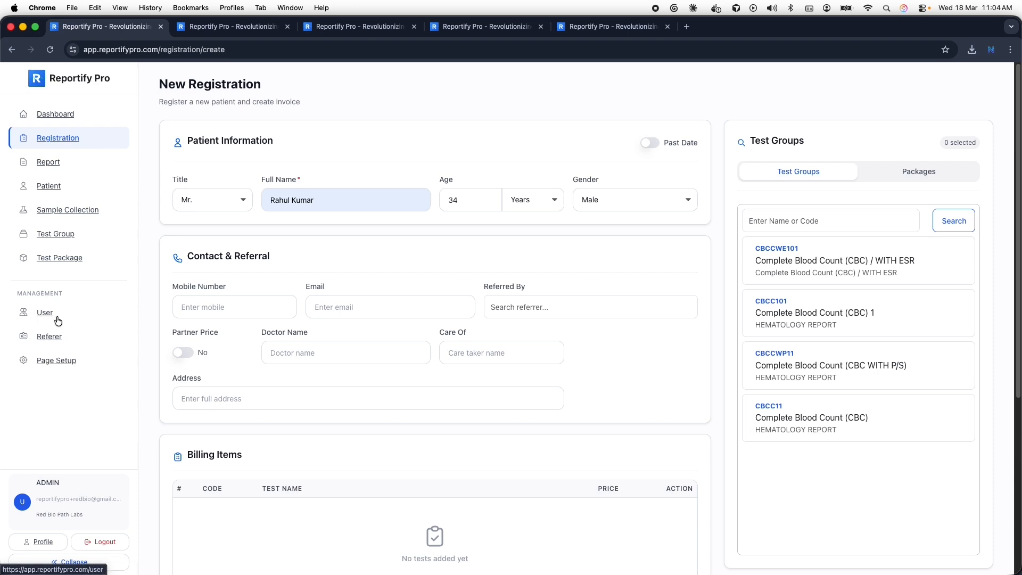
# Step: Start a new referer record and enter the referring doctor's name
pyautogui.click(49, 336)
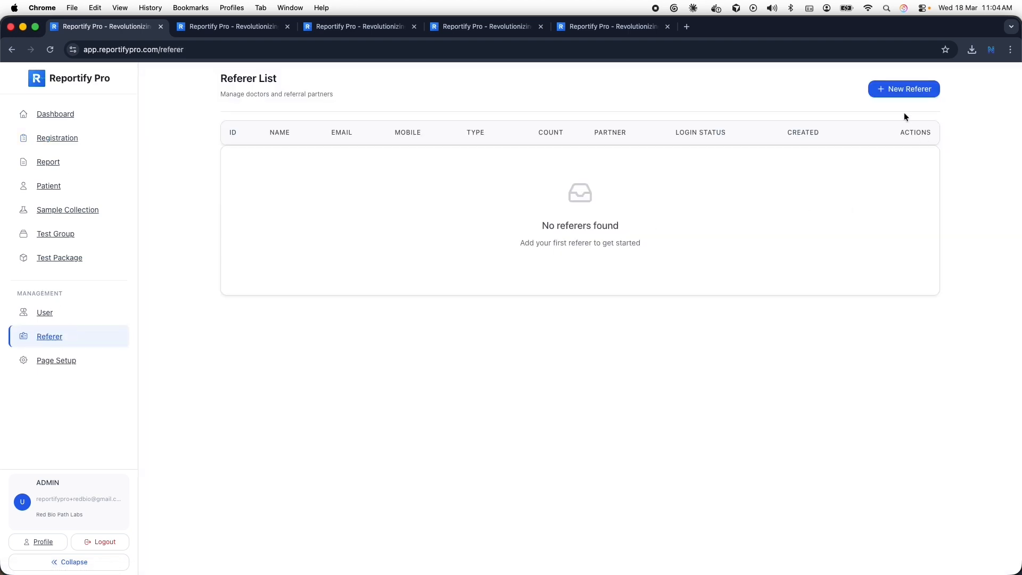
pyautogui.click(904, 89)
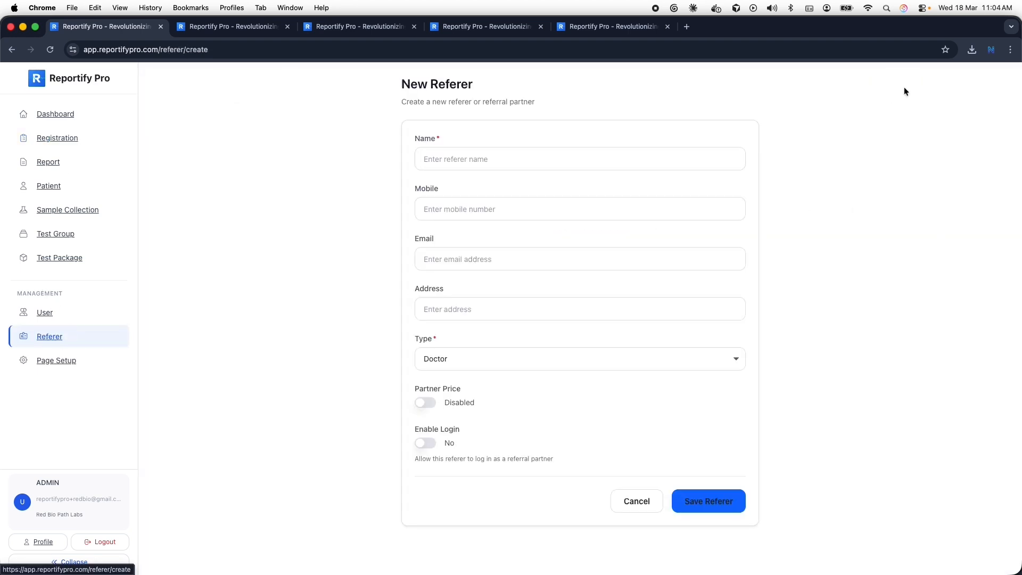
pyautogui.click(503, 156)
pyautogui.click(344, 160)
pyautogui.click(489, 159)
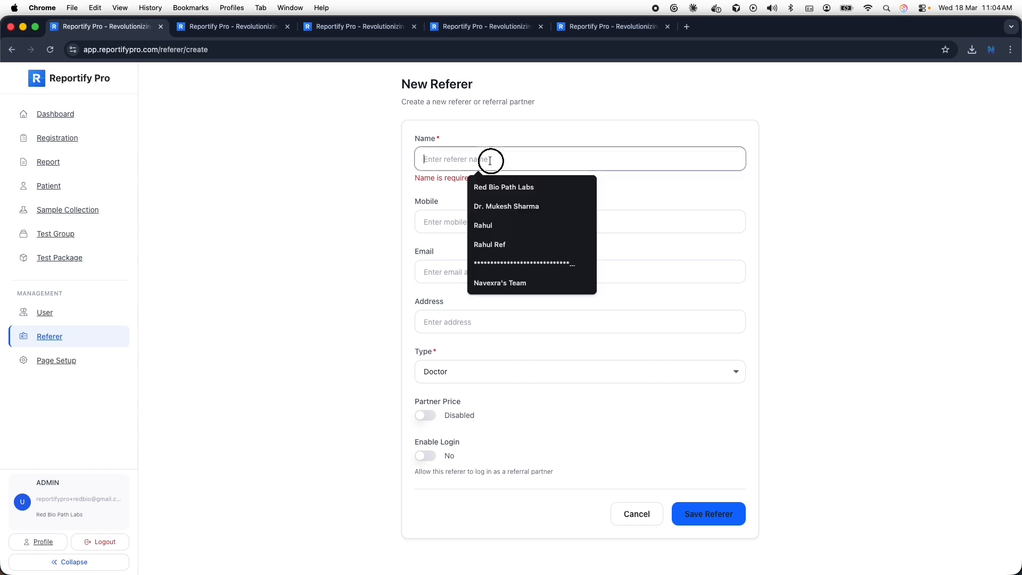
pyautogui.write('Dr')
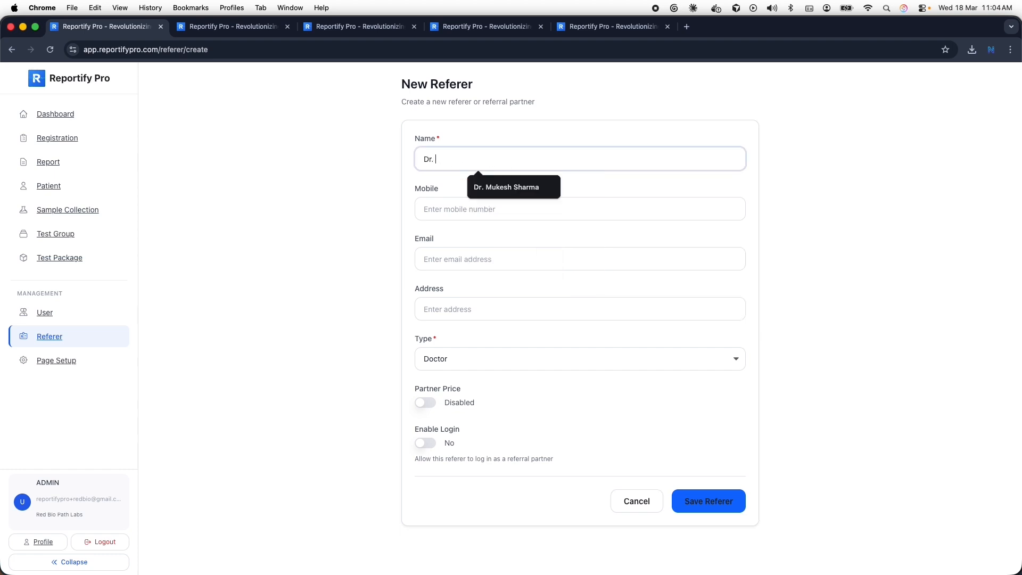
pyautogui.write('. Sharma')
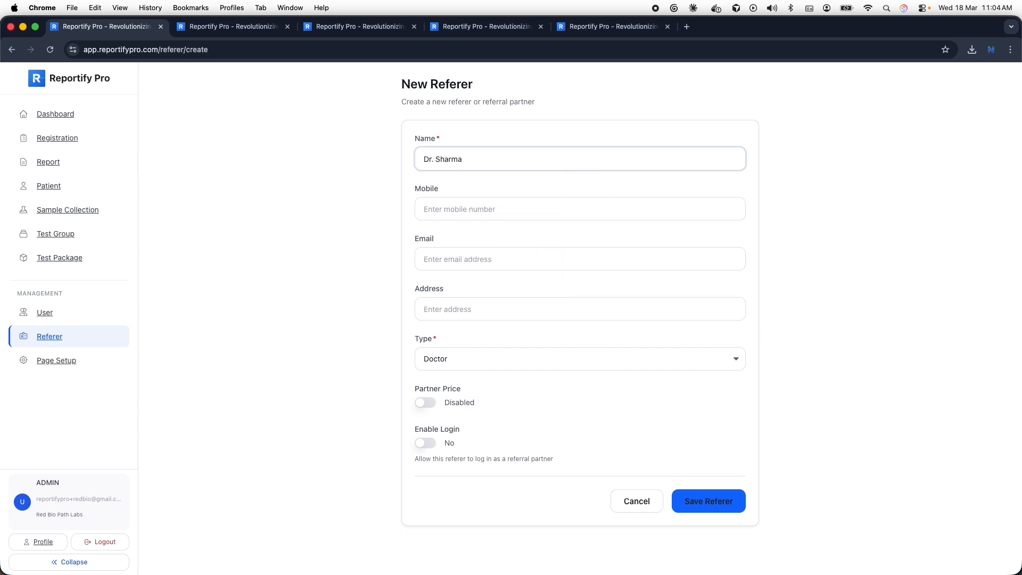
pyautogui.press('Tab')
# Step: Fill in the referer's email, extending the saved address with a plus tag before the domain
pyautogui.click(506, 206)
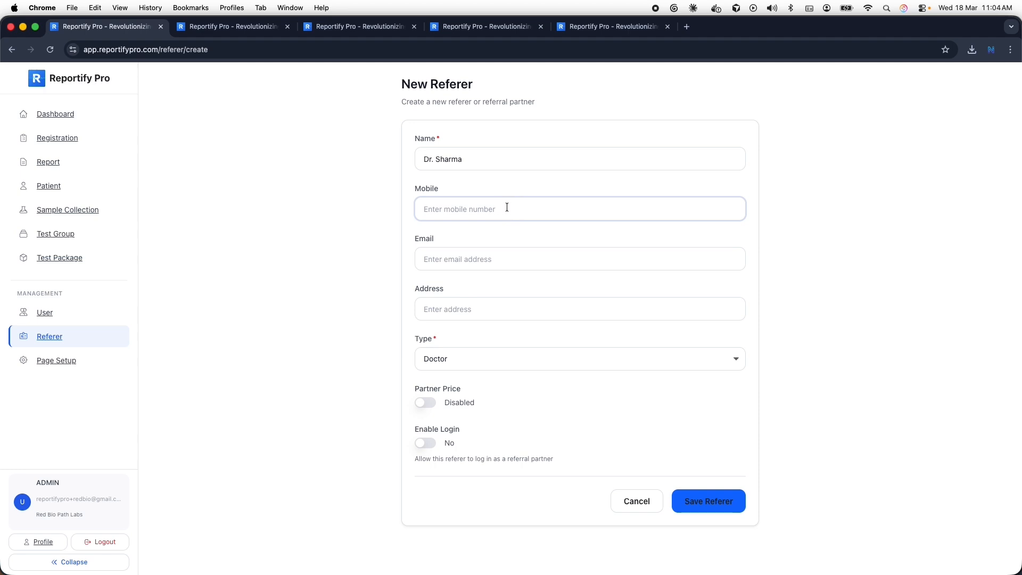
pyautogui.click(503, 260)
pyautogui.click(415, 277)
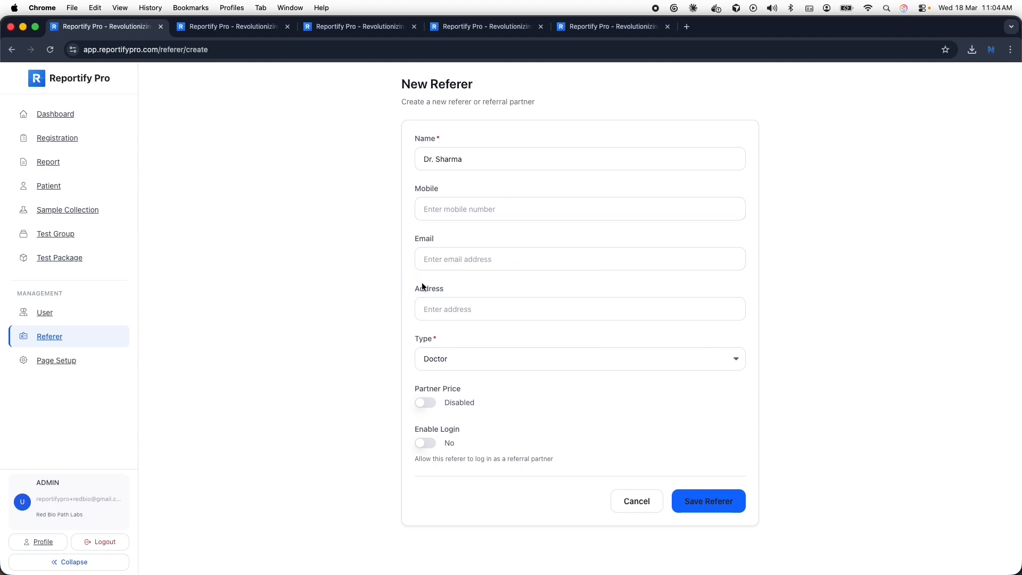
pyautogui.click(457, 255)
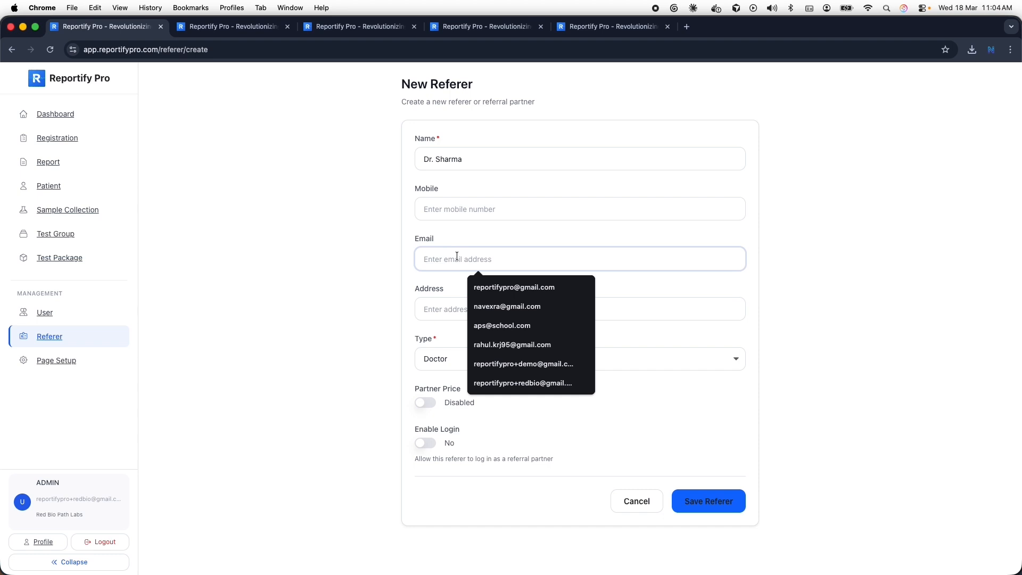
pyautogui.click(506, 287)
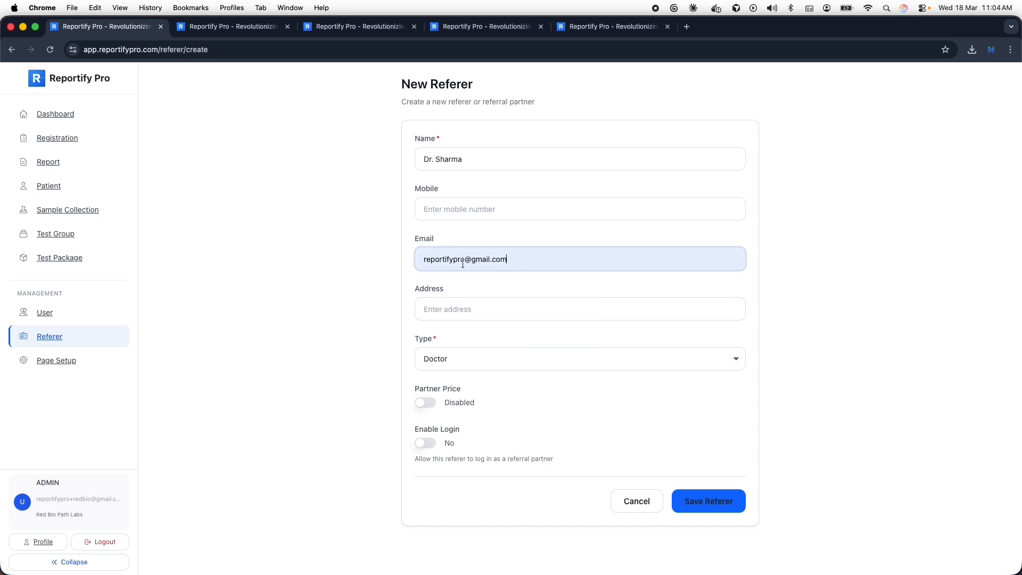
pyautogui.press('Left')
pyautogui.press('Left')
pyautogui.press('Left')
pyautogui.press('Left')
pyautogui.press('Left')
pyautogui.press('Left')
pyautogui.press('Left')
pyautogui.press('Left')
pyautogui.press('Left')
pyautogui.press('Left')
pyautogui.write('+sharma')
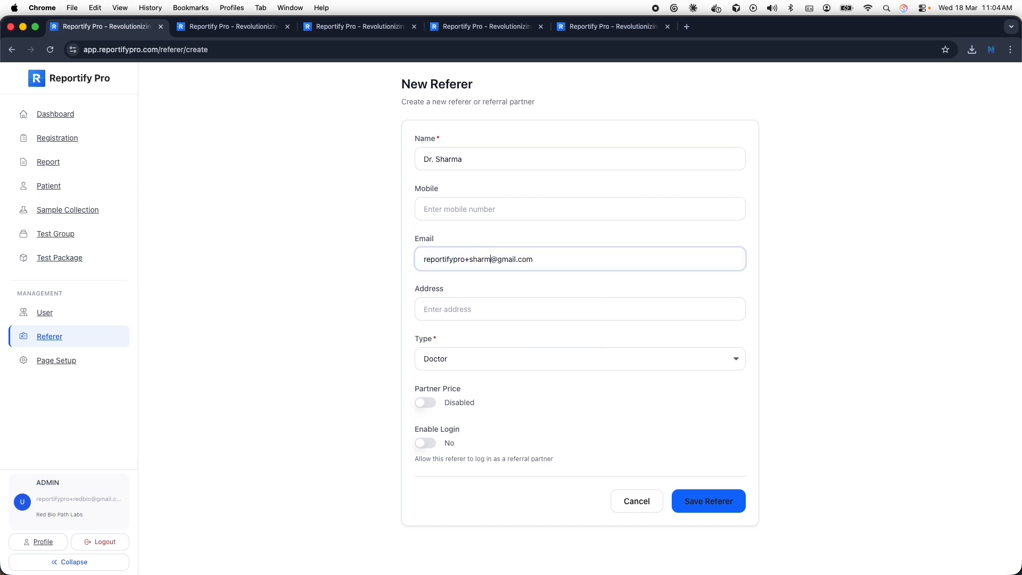
# Step: Copy the referer's complete email address from the new referer form
pyautogui.tripleClick(552, 262)
pyautogui.press('super+c')
pyautogui.click(616, 263)
pyautogui.click(809, 265)
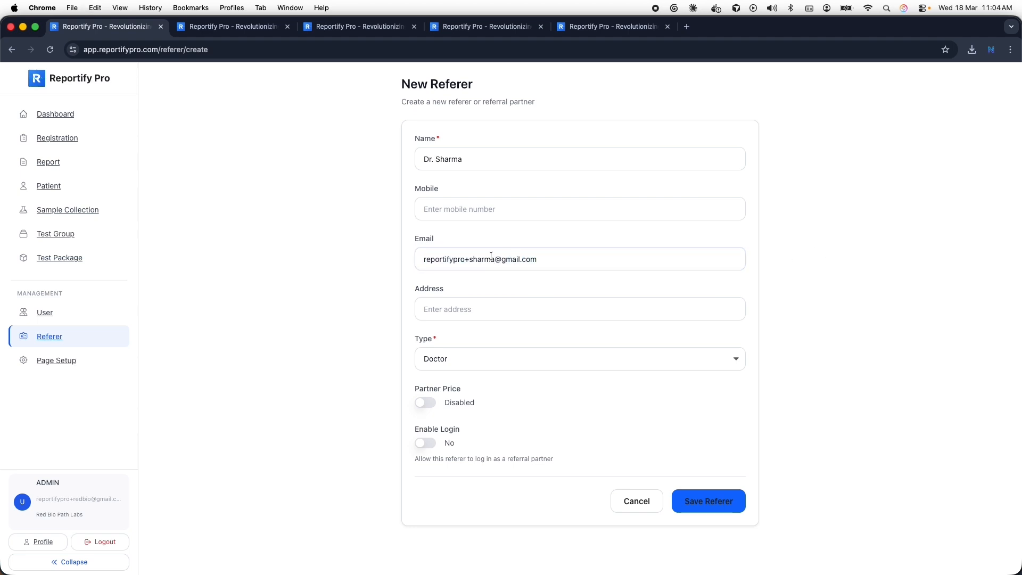
pyautogui.click(549, 253)
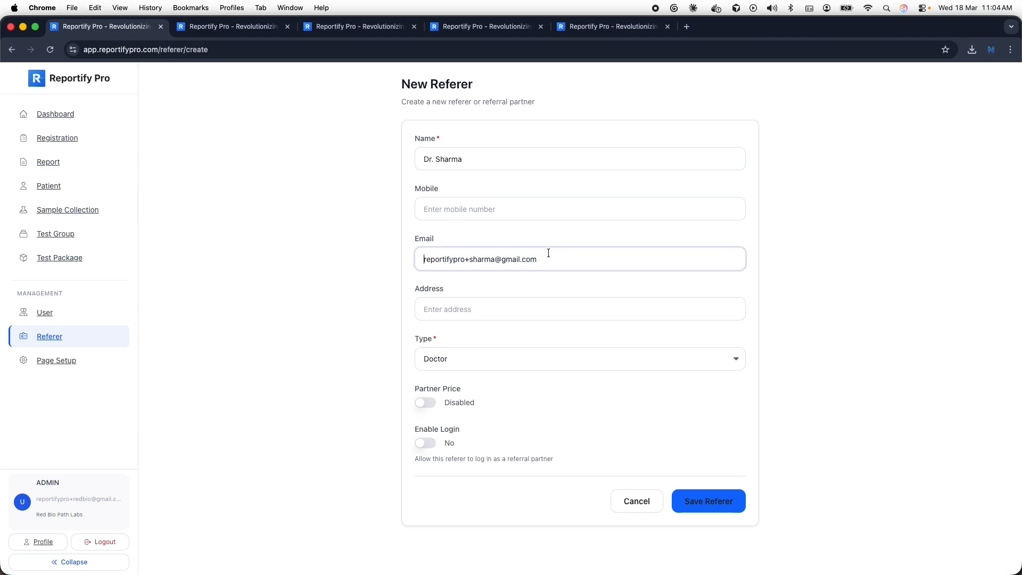
pyautogui.click(400, 294)
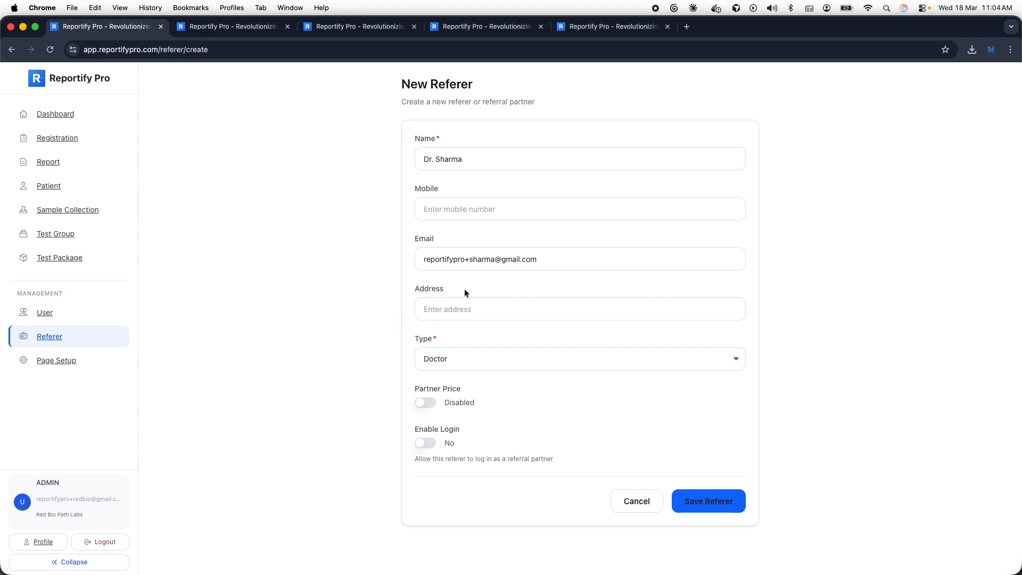
# Step: Fill in the referer's address with the saved suggestion and choose Doctor as the referer type
pyautogui.click(449, 309)
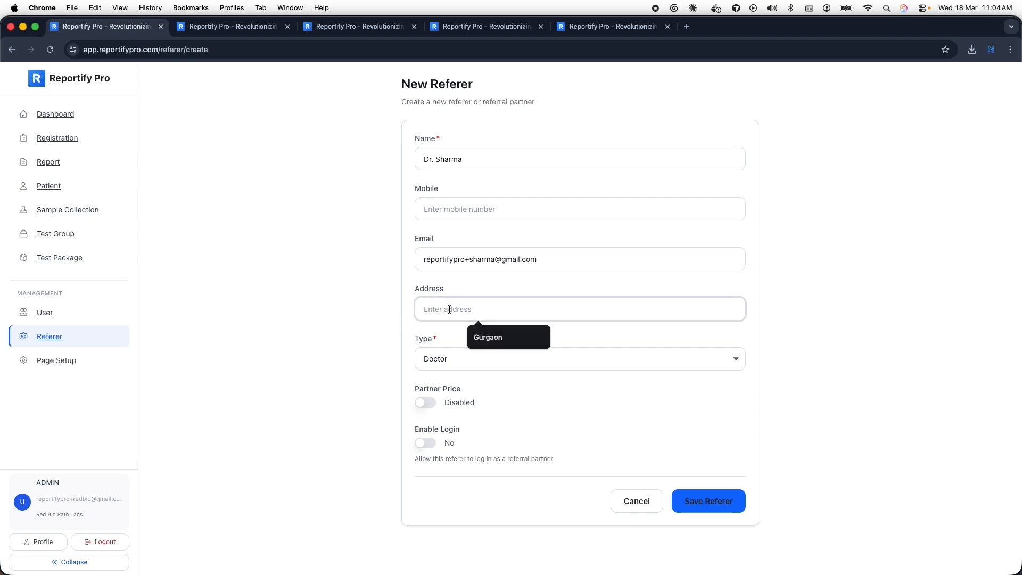
pyautogui.click(482, 337)
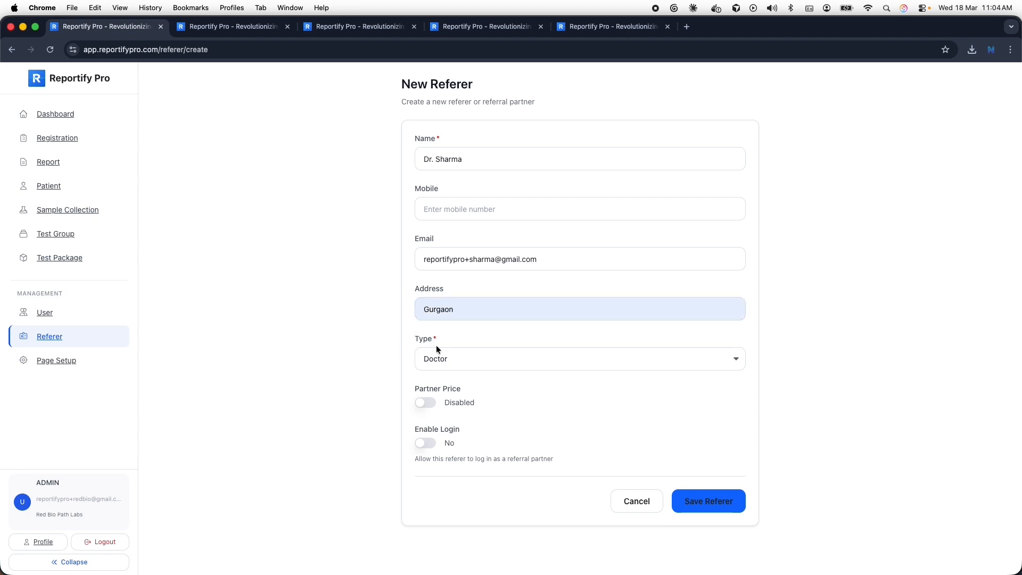
pyautogui.click(527, 361)
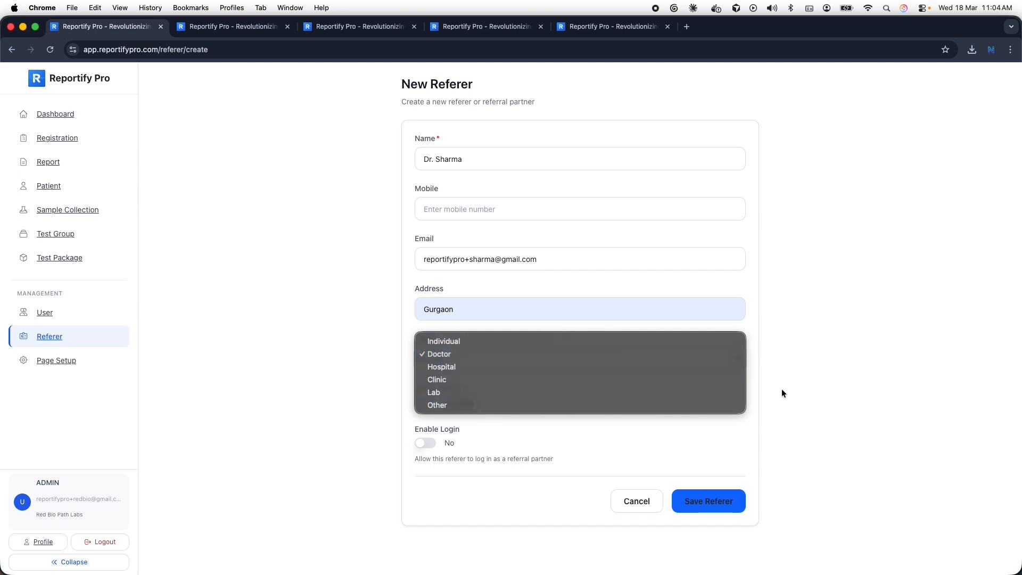
pyautogui.click(534, 353)
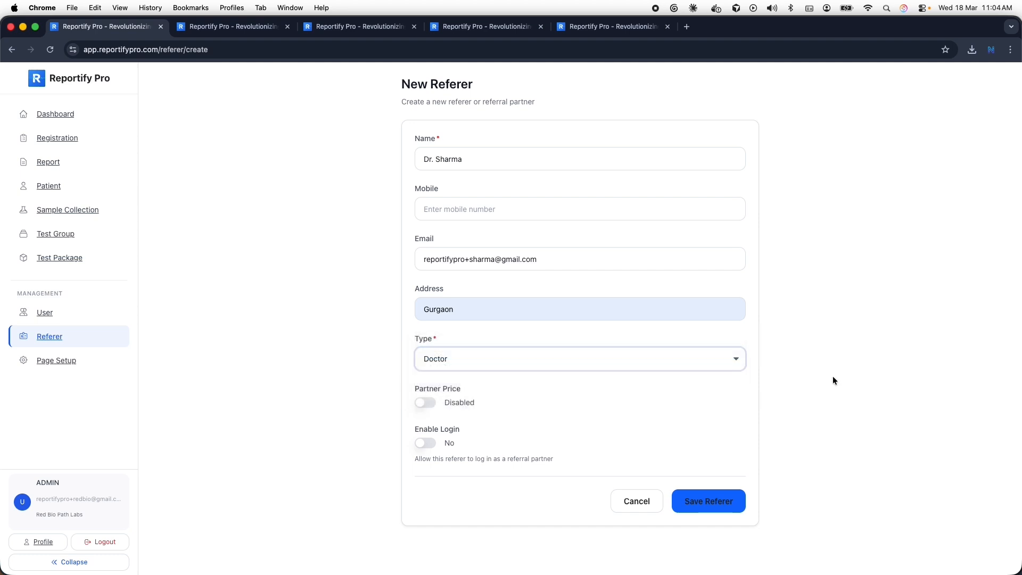
# Step: Enable the partner price and allow login for the new referer
pyautogui.moveTo(418, 389); pyautogui.dragTo(458, 387)
pyautogui.click(459, 386)
pyautogui.click(458, 387)
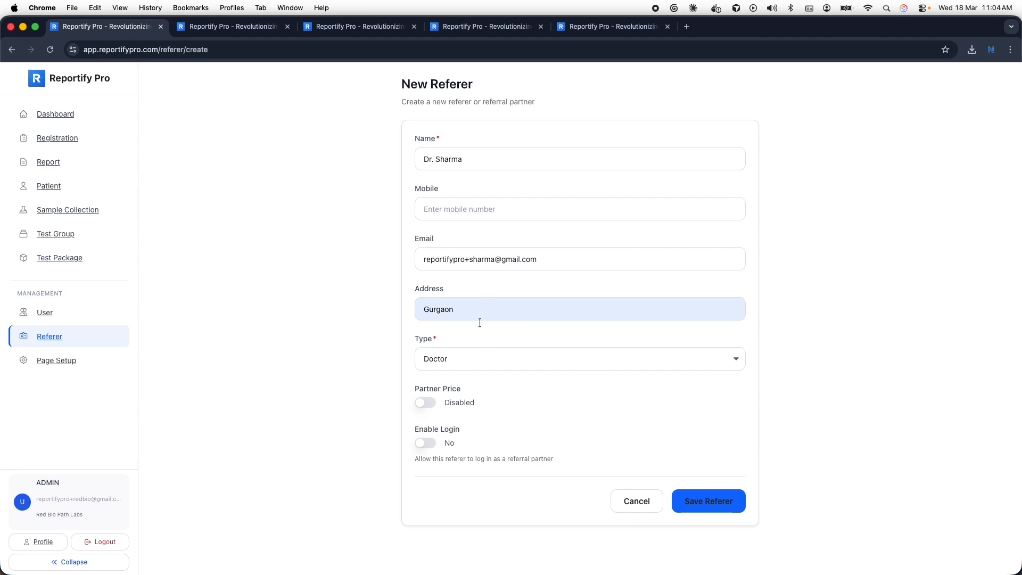
pyautogui.click(427, 404)
pyautogui.moveTo(362, 435); pyautogui.dragTo(457, 458)
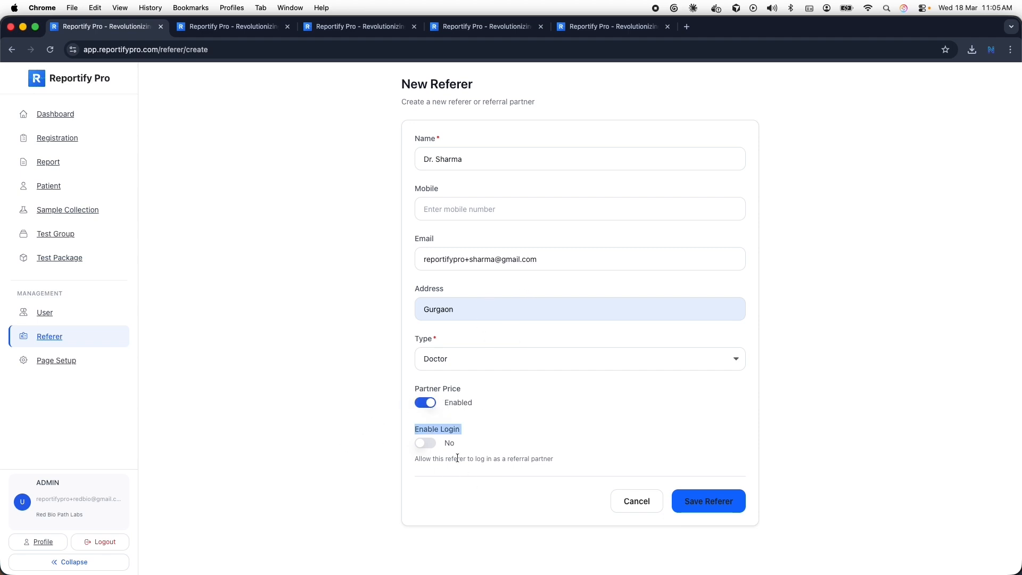
pyautogui.click(510, 413)
pyautogui.click(425, 446)
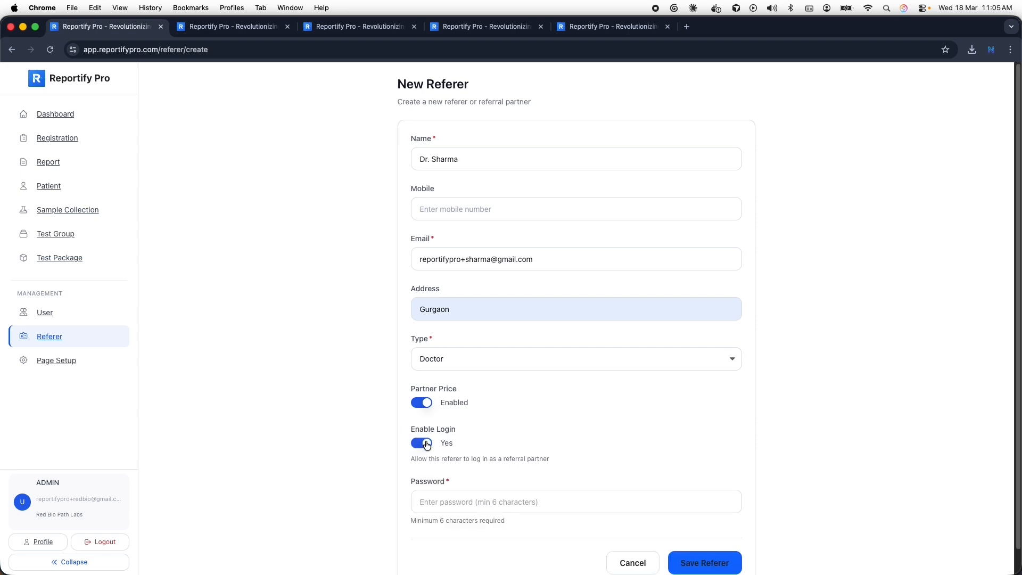
# Step: Enter the login password for the referring doctor and save the referer
pyautogui.scroll(-1, 416, 436)
pyautogui.click(467, 477)
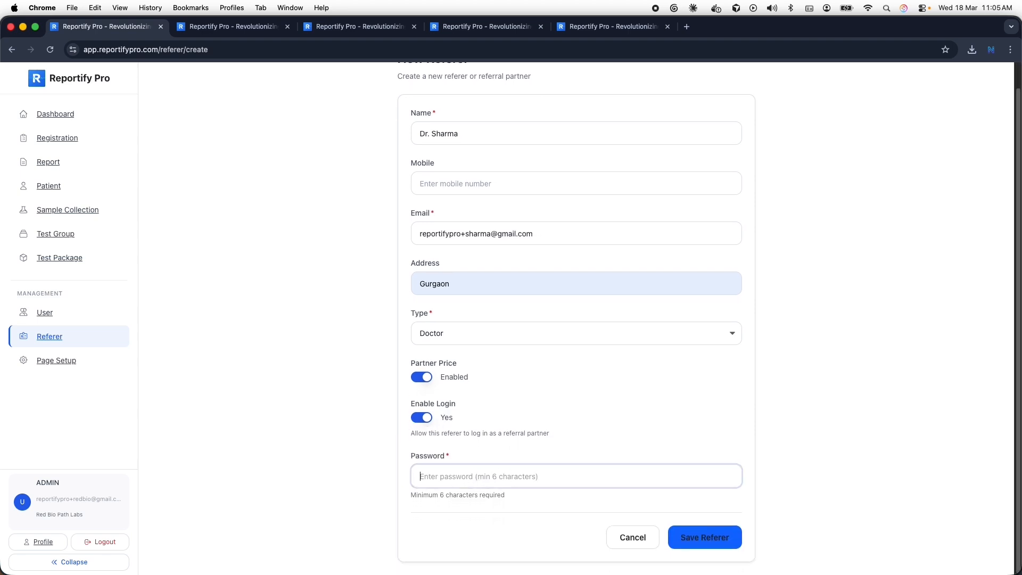
pyautogui.write('••••')
pyautogui.click(556, 504)
pyautogui.click(513, 475)
pyautogui.click(573, 239)
pyautogui.click(489, 472)
pyautogui.click(505, 518)
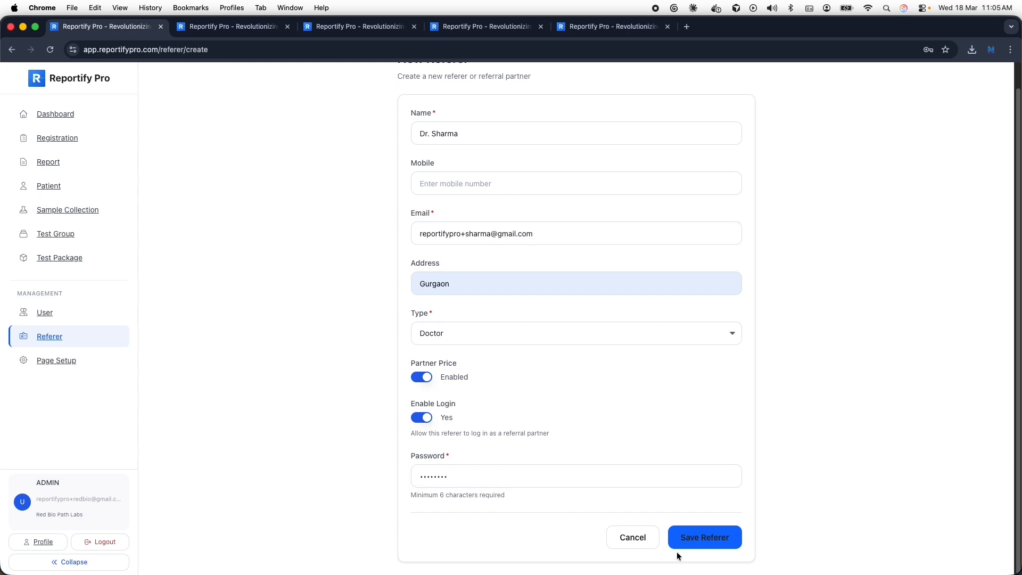
pyautogui.click(711, 538)
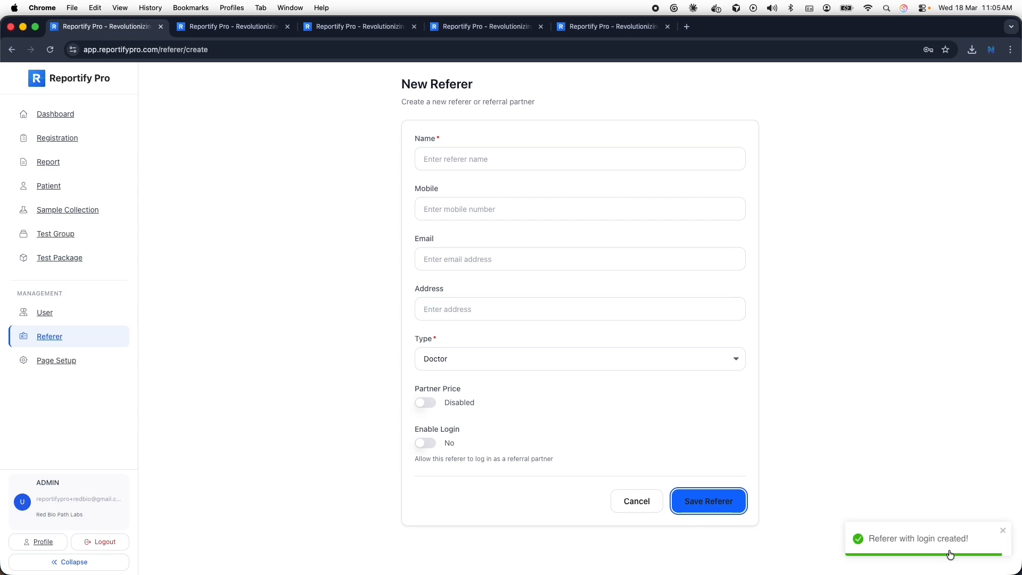
pyautogui.click(877, 299)
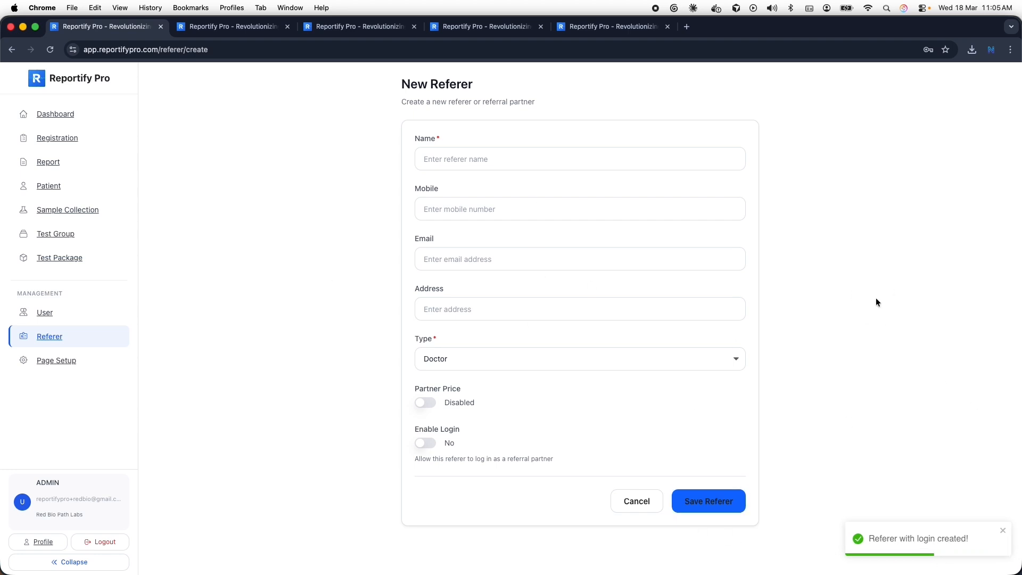
pyautogui.click(891, 249)
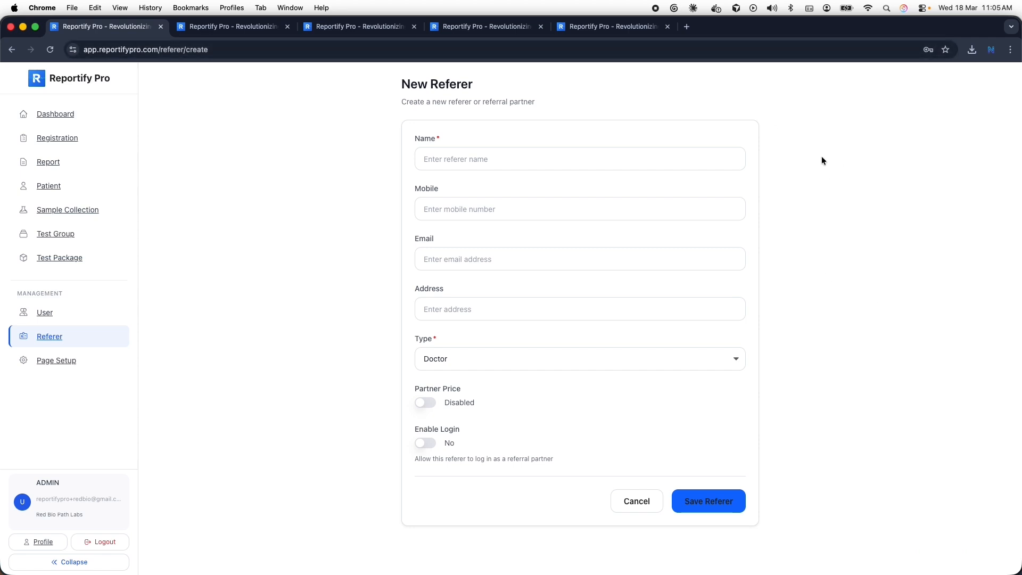
# Step: Open app.reportifypro.com in a new incognito window
pyautogui.click(1012, 49)
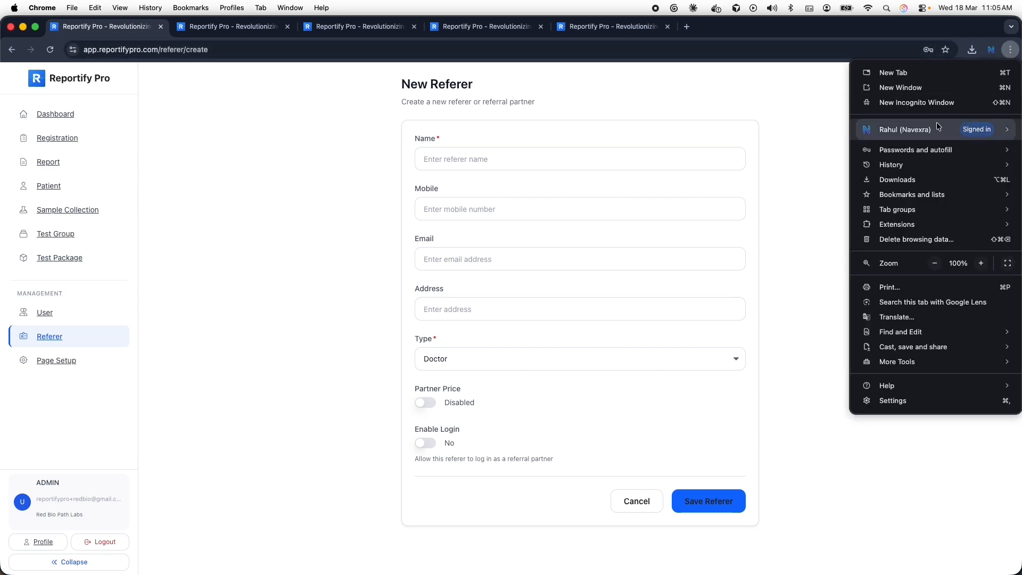
pyautogui.click(917, 103)
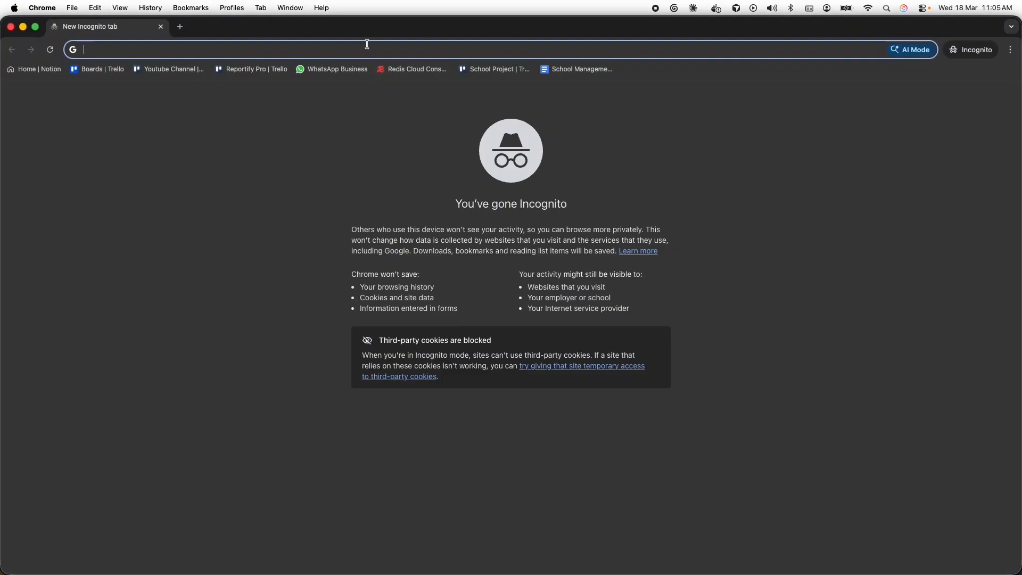
pyautogui.write('app.')
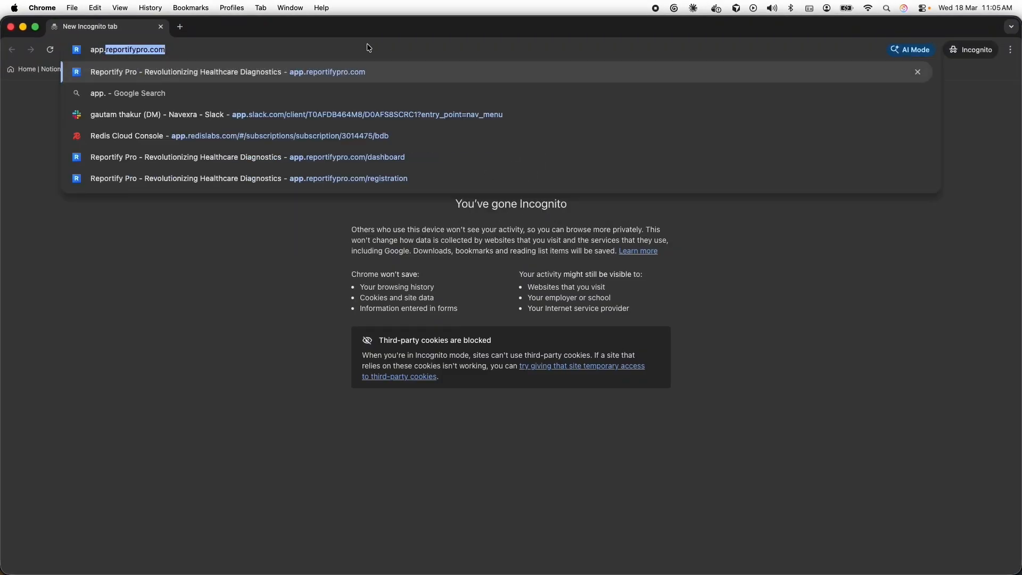
pyautogui.press('Return')
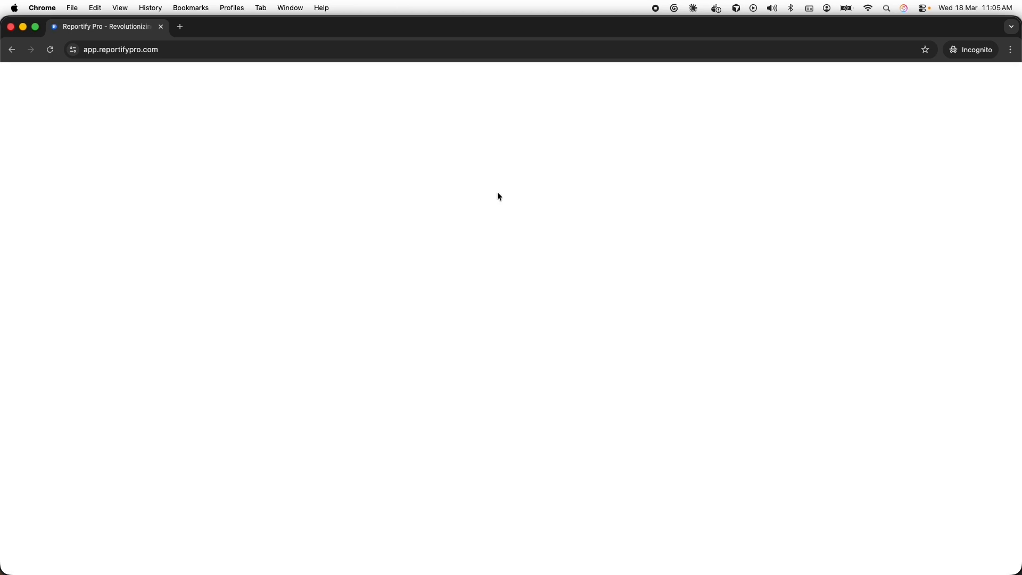
# Step: Sign in as the referring doctor with the copied email address and the account password
pyautogui.click(507, 252)
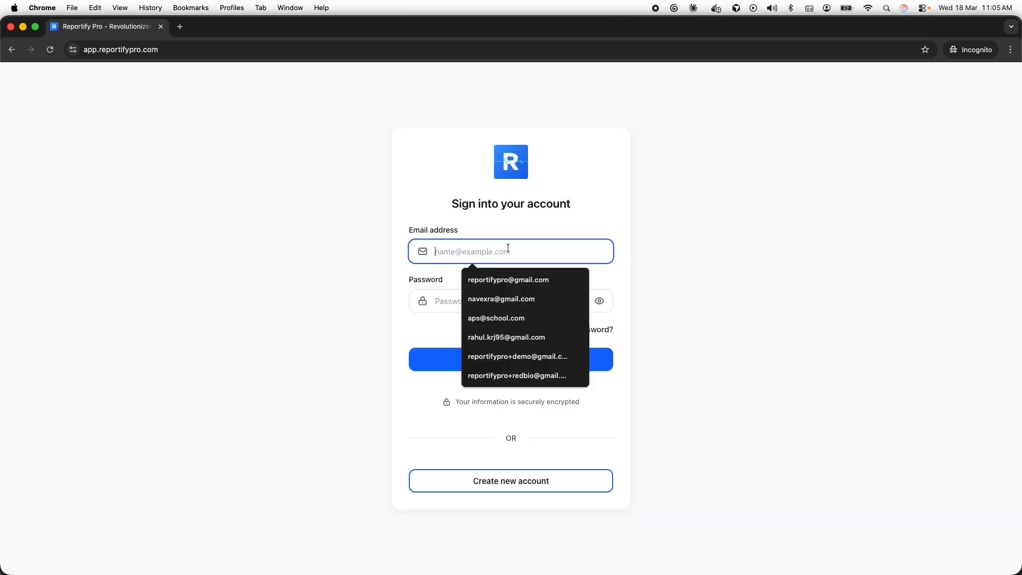
pyautogui.press('super+v')
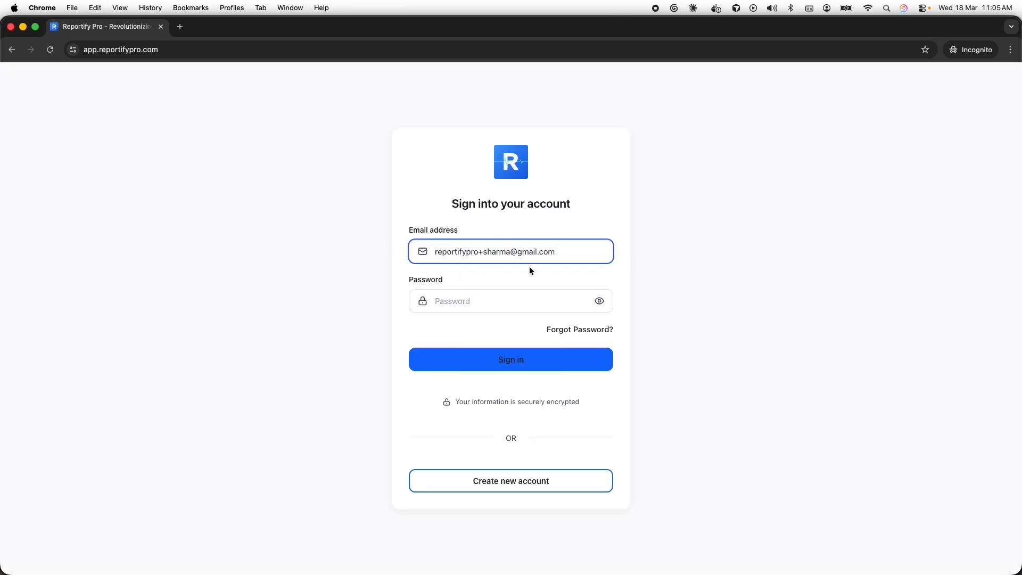
pyautogui.click(512, 303)
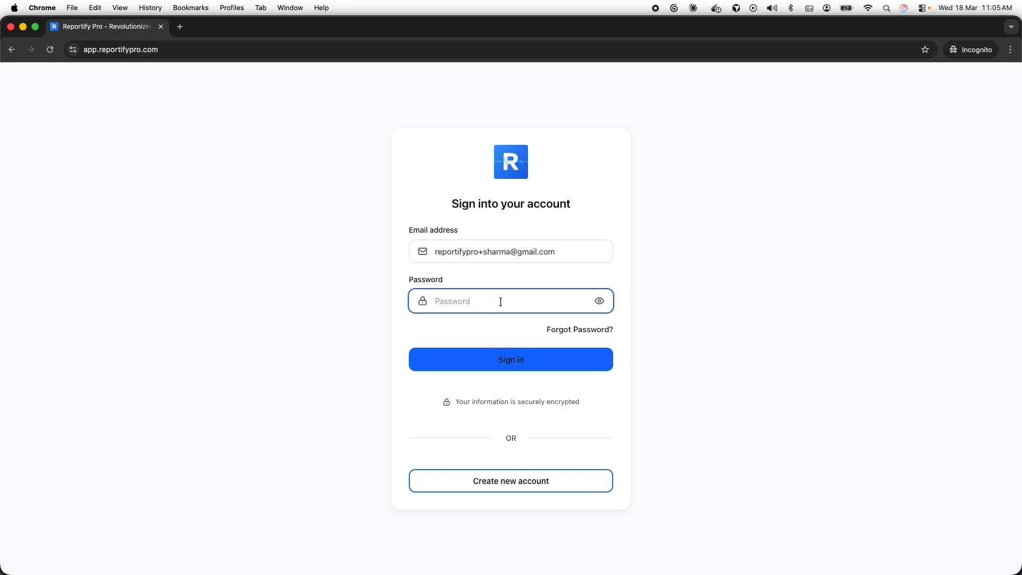
pyautogui.write('••')
pyautogui.click(526, 365)
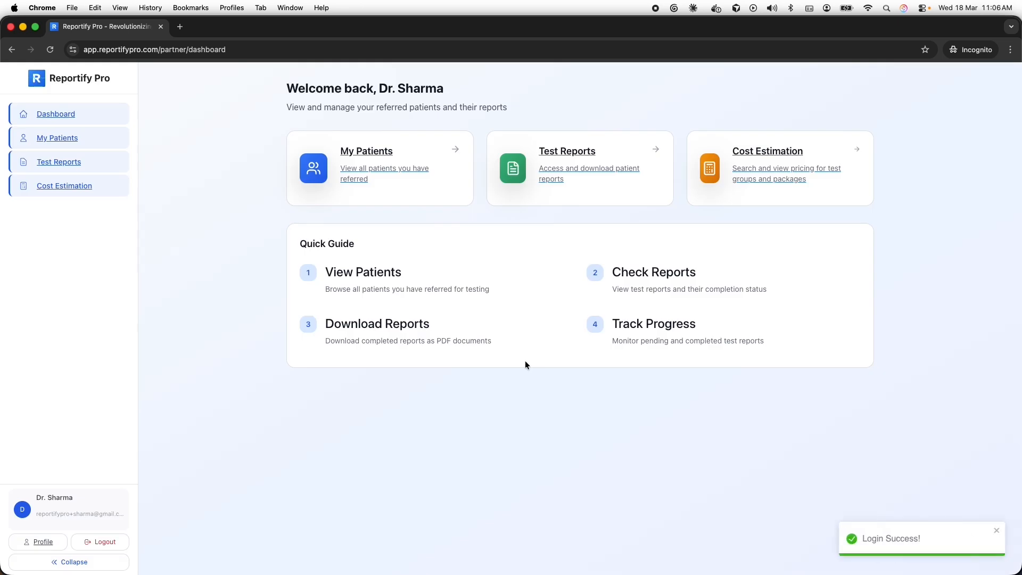
# Step: Look over the partner dashboard's introduction, the referred patients list and the patient test reports page
pyautogui.moveTo(283, 88); pyautogui.dragTo(465, 96)
pyautogui.click(555, 106)
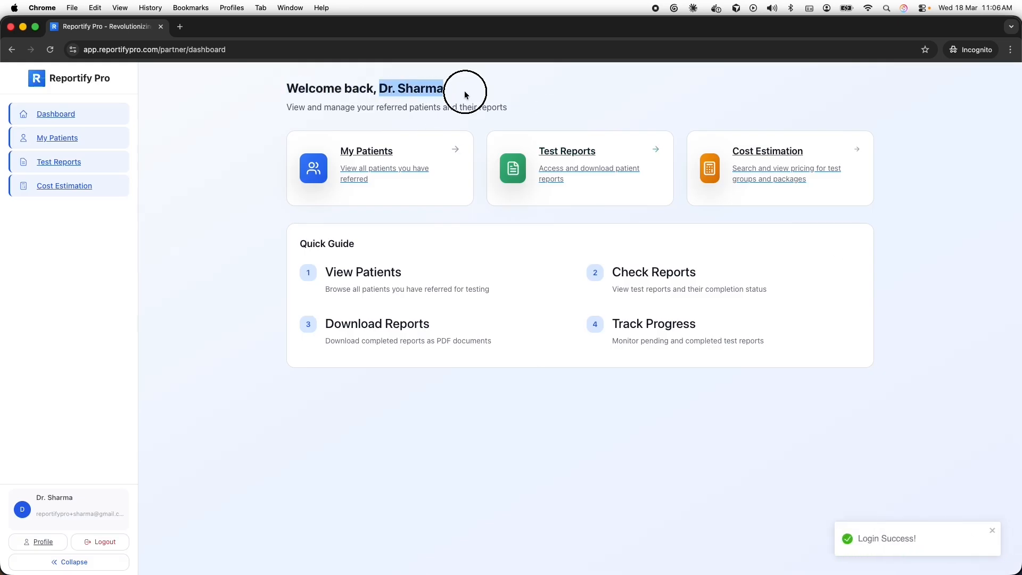
pyautogui.click(466, 96)
pyautogui.moveTo(290, 107); pyautogui.dragTo(507, 104)
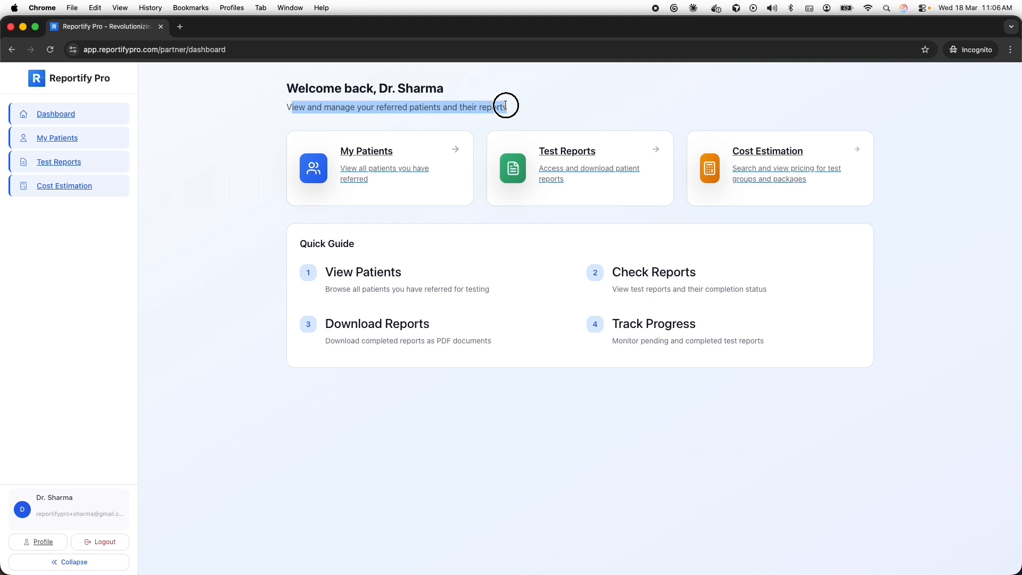
pyautogui.click(507, 104)
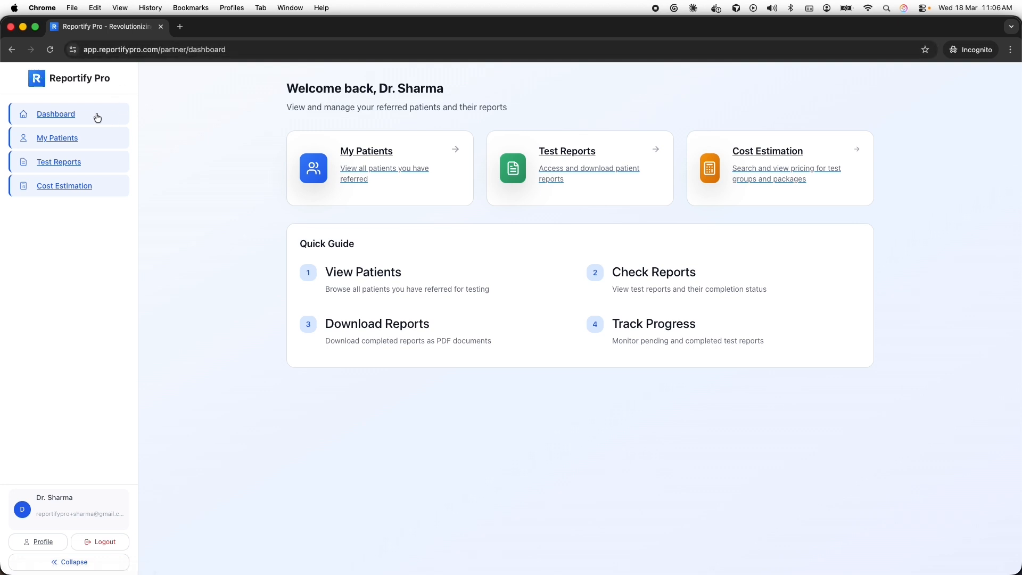
pyautogui.click(90, 140)
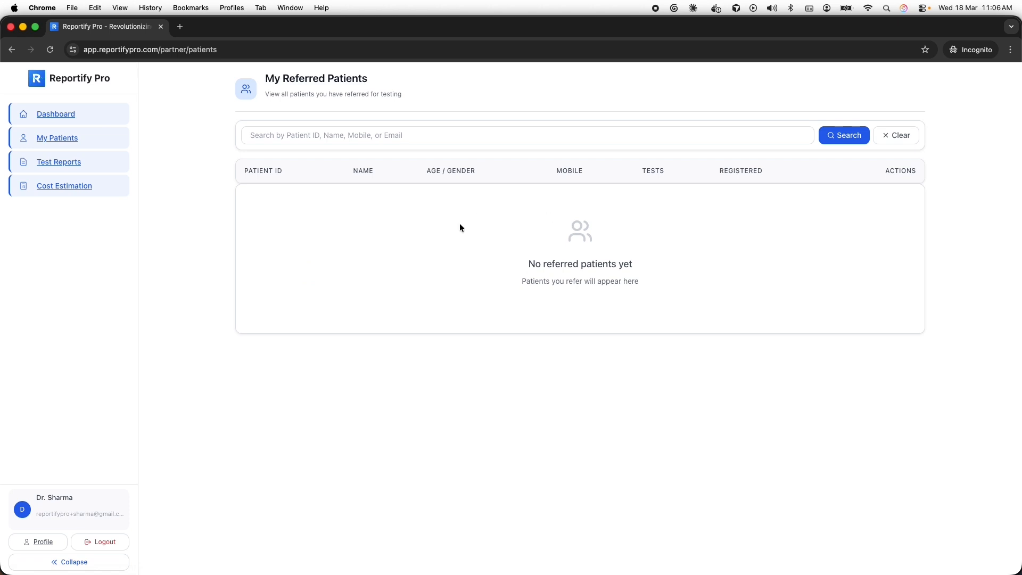
pyautogui.click(94, 164)
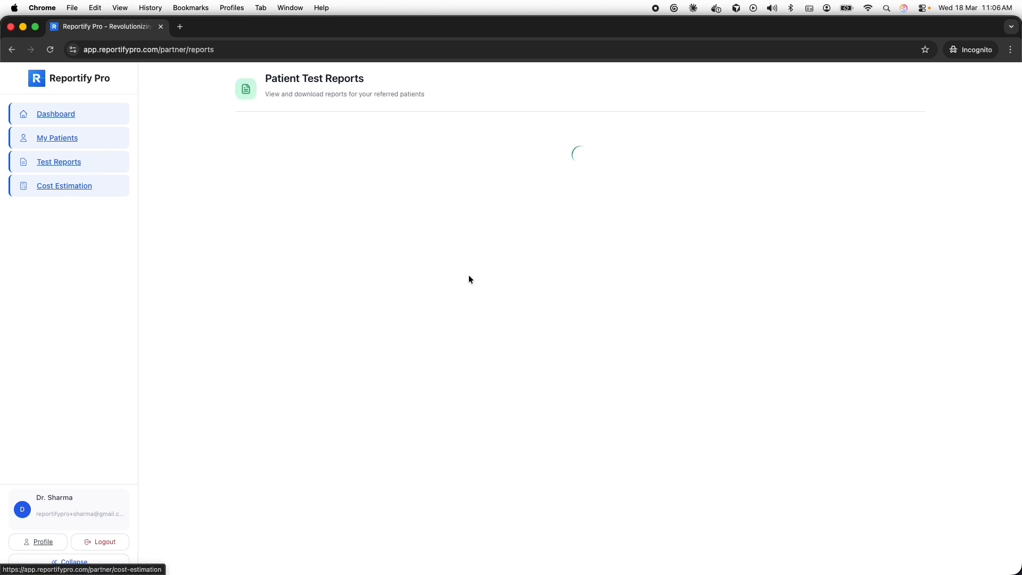
# Step: Search Cost Estimation for "cbc" and add the Complete Blood Count (CBC) / WITH ESR test group to the estimate
pyautogui.click(105, 188)
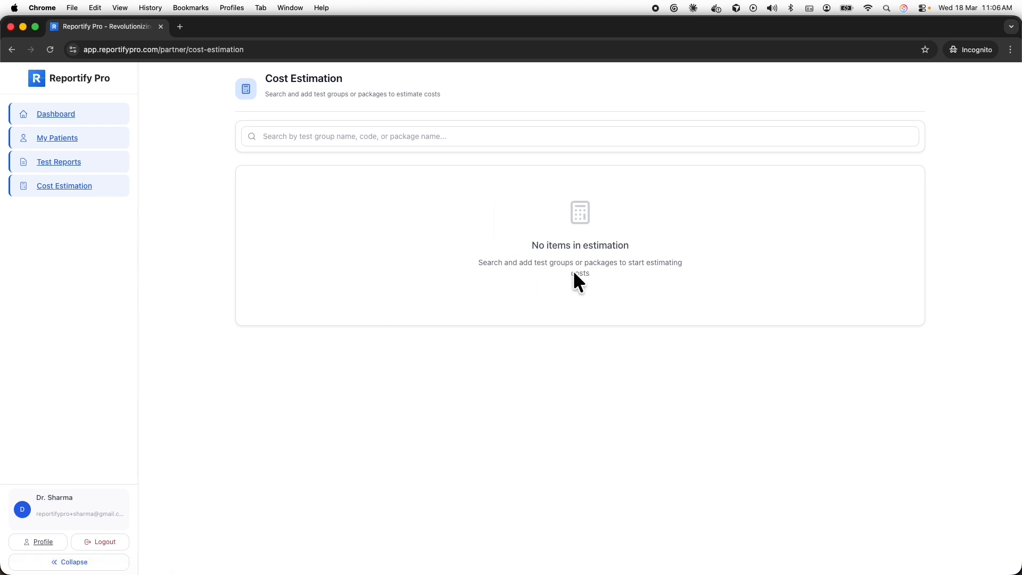
pyautogui.click(537, 137)
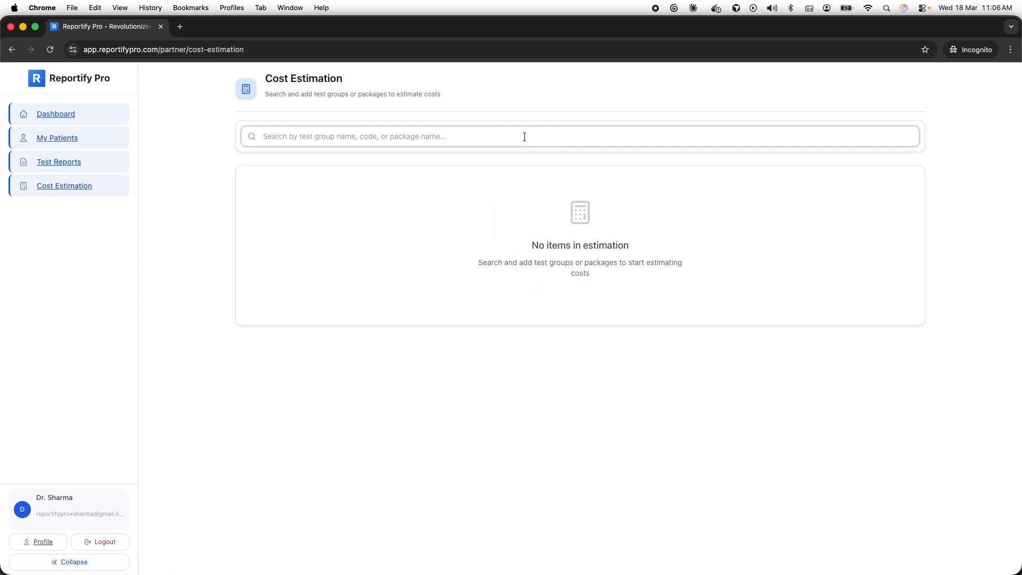
pyautogui.write('cb')
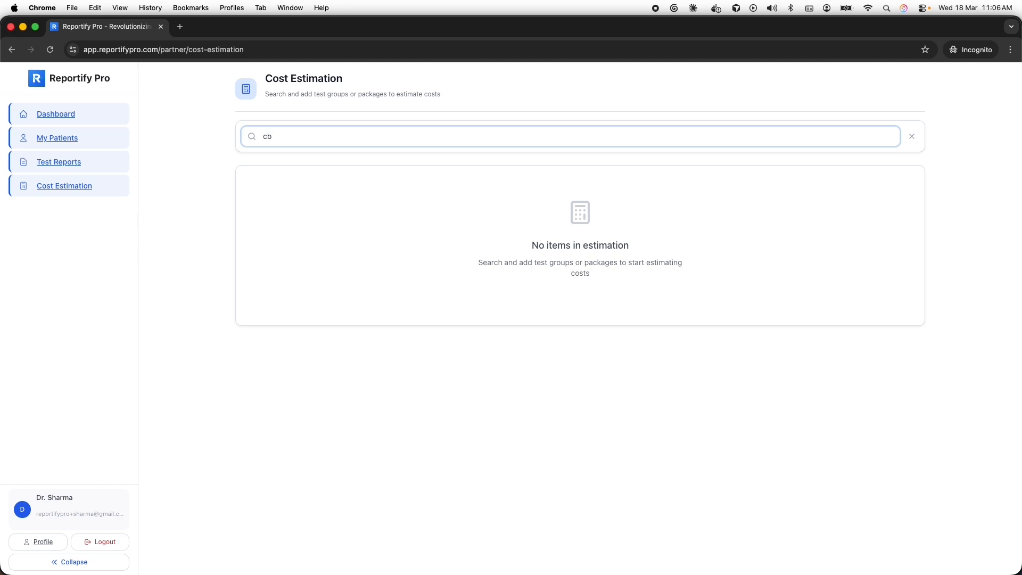
pyautogui.write('c')
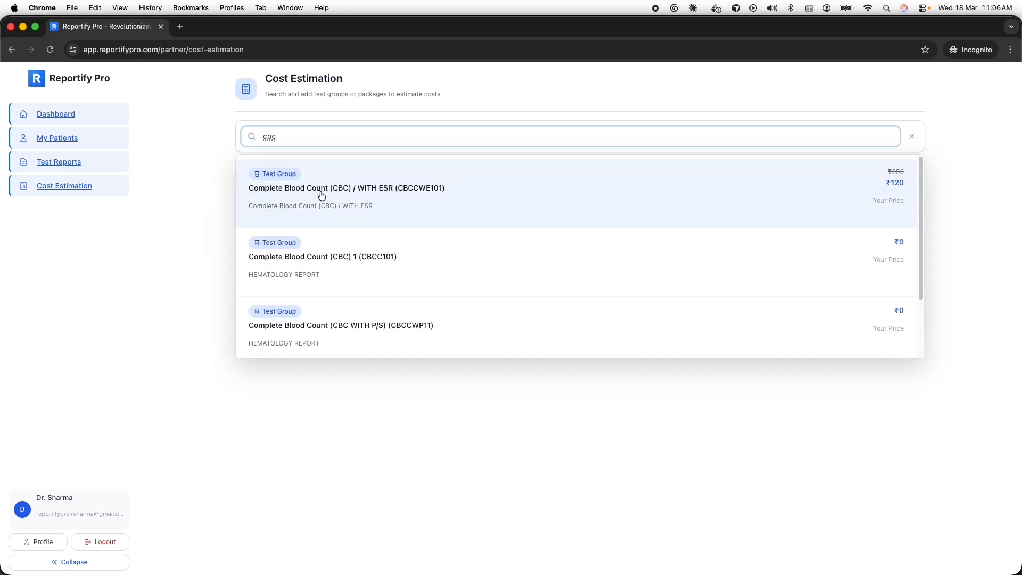
pyautogui.click(489, 194)
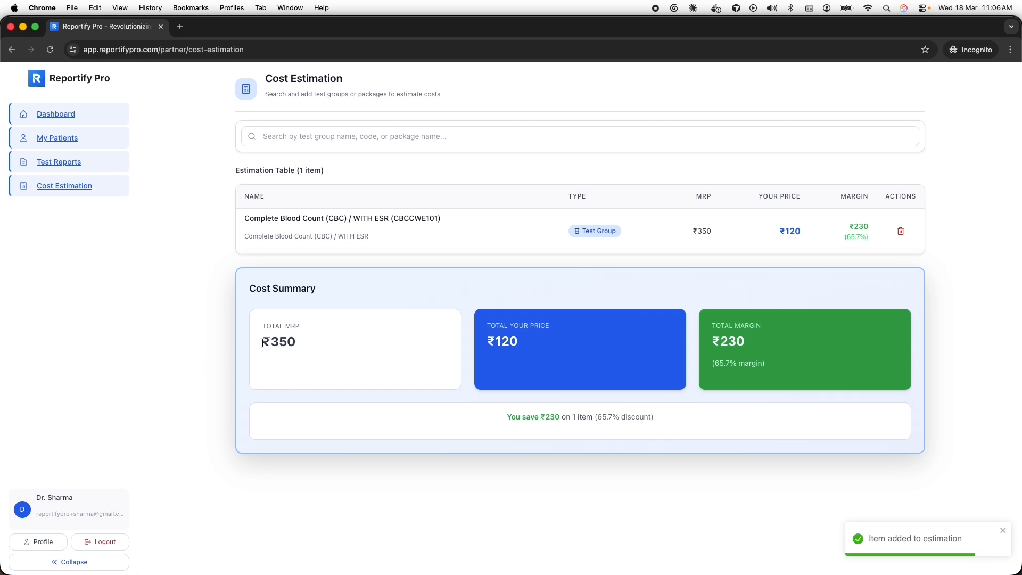
# Step: Examine the MRP, partner price and margin of the Complete Blood Count estimate and its price total
pyautogui.doubleClick(516, 341)
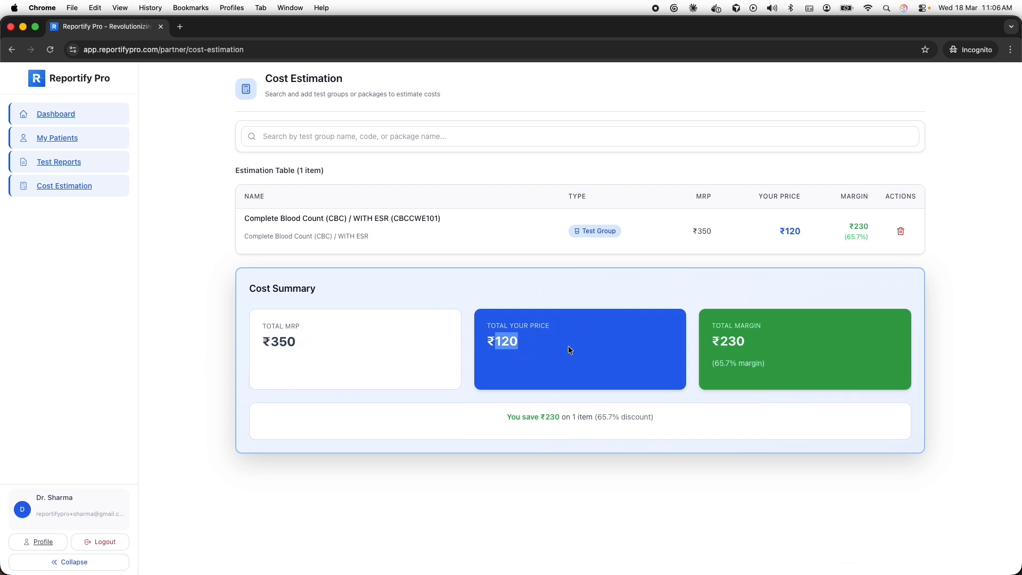
pyautogui.click(567, 347)
pyautogui.doubleClick(720, 238)
pyautogui.click(813, 227)
pyautogui.click(788, 233)
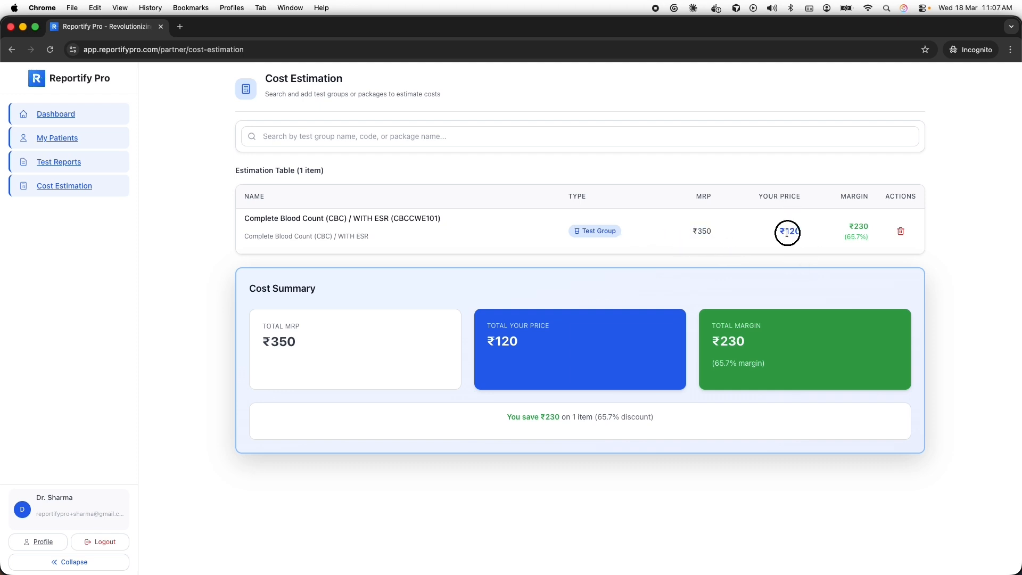
pyautogui.doubleClick(788, 232)
pyautogui.tripleClick(860, 225)
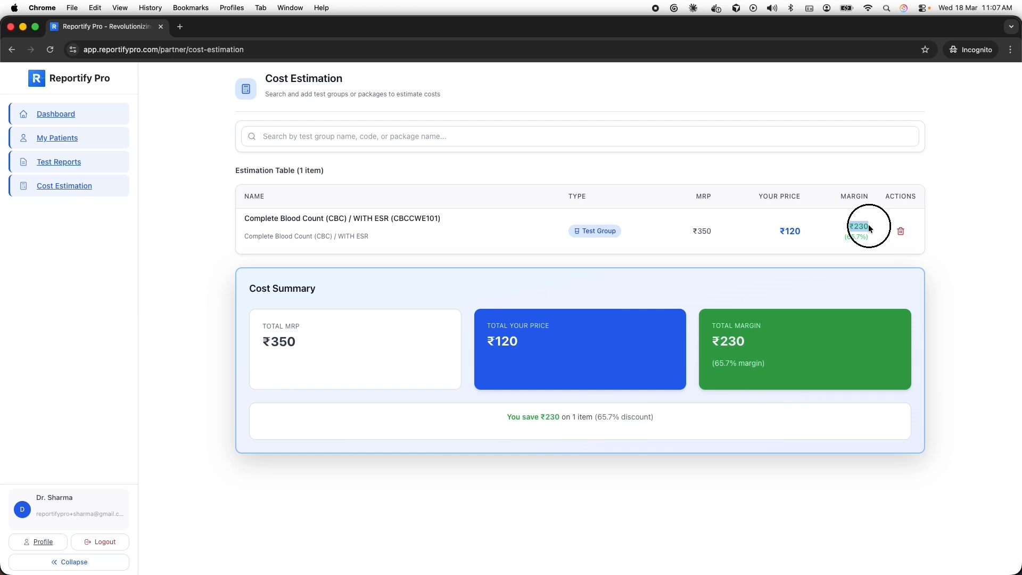
pyautogui.click(862, 234)
pyautogui.moveTo(697, 229); pyautogui.dragTo(714, 231)
pyautogui.click(716, 234)
# Step: Search for "csf" and add the Immunoglobulin Profile, CSF test group to the estimate
pyautogui.click(506, 134)
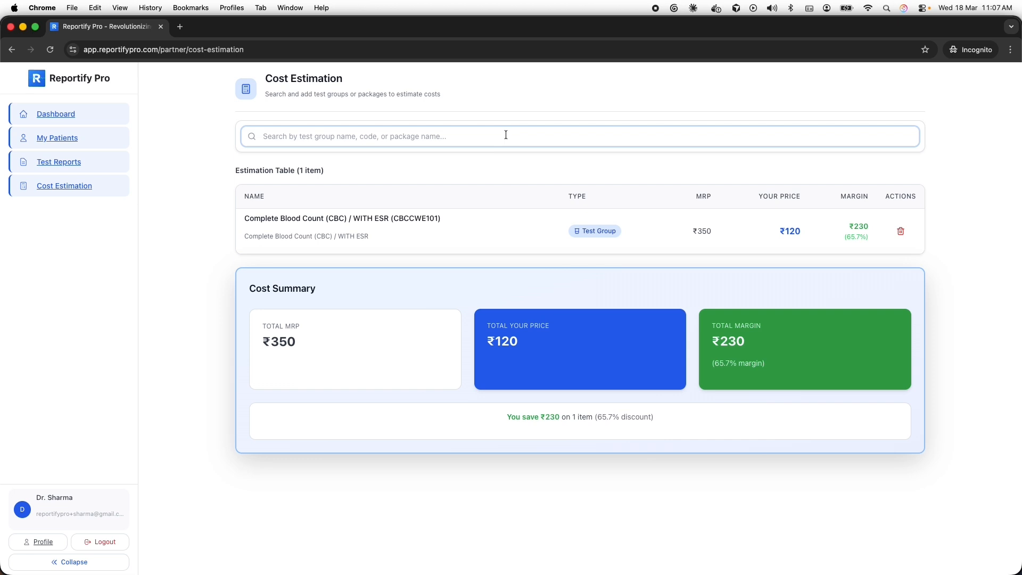
pyautogui.write('csf')
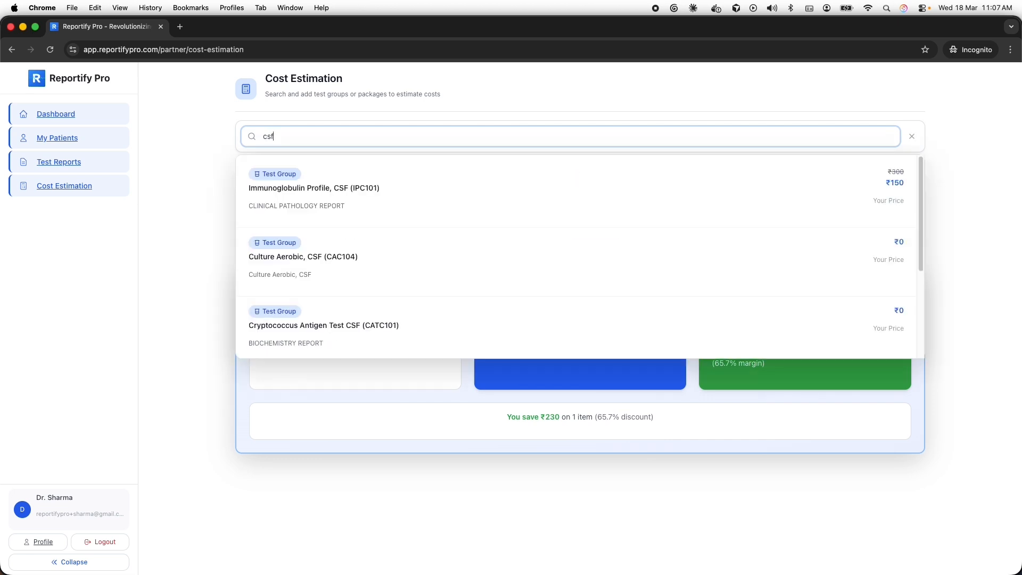
pyautogui.click(826, 190)
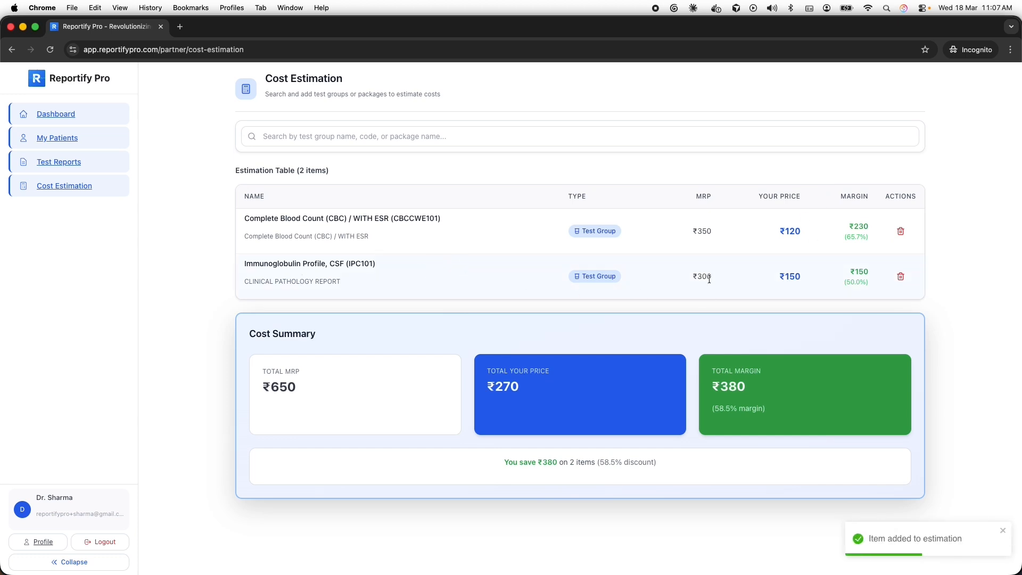
# Step: Examine the Immunoglobulin Profile's MRP and partner price and the combined totals in the cost summary
pyautogui.moveTo(697, 278); pyautogui.dragTo(716, 276)
pyautogui.moveTo(781, 277); pyautogui.dragTo(797, 277)
pyautogui.click(796, 279)
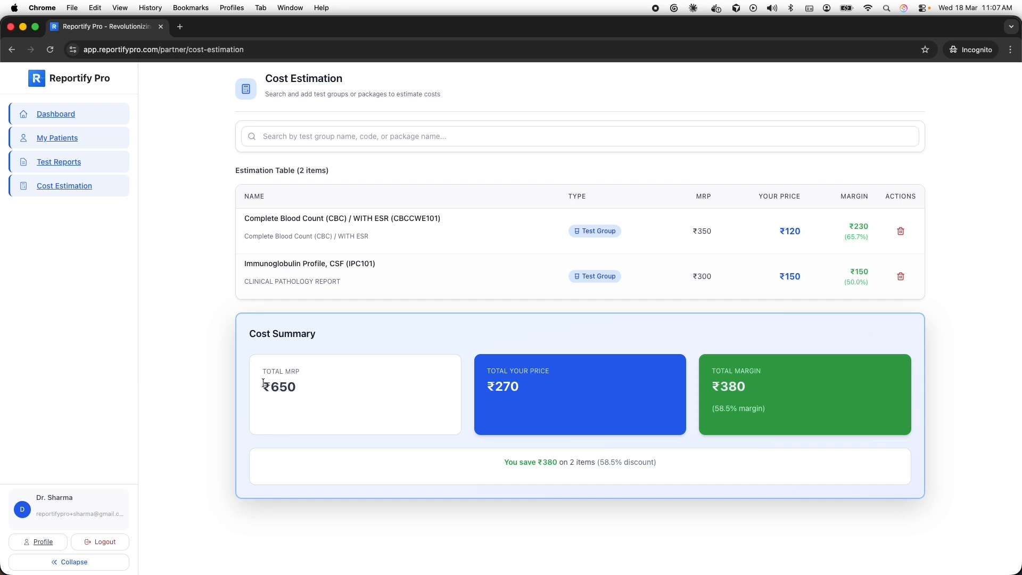
pyautogui.moveTo(263, 383); pyautogui.dragTo(322, 386)
pyautogui.moveTo(487, 386); pyautogui.dragTo(549, 386)
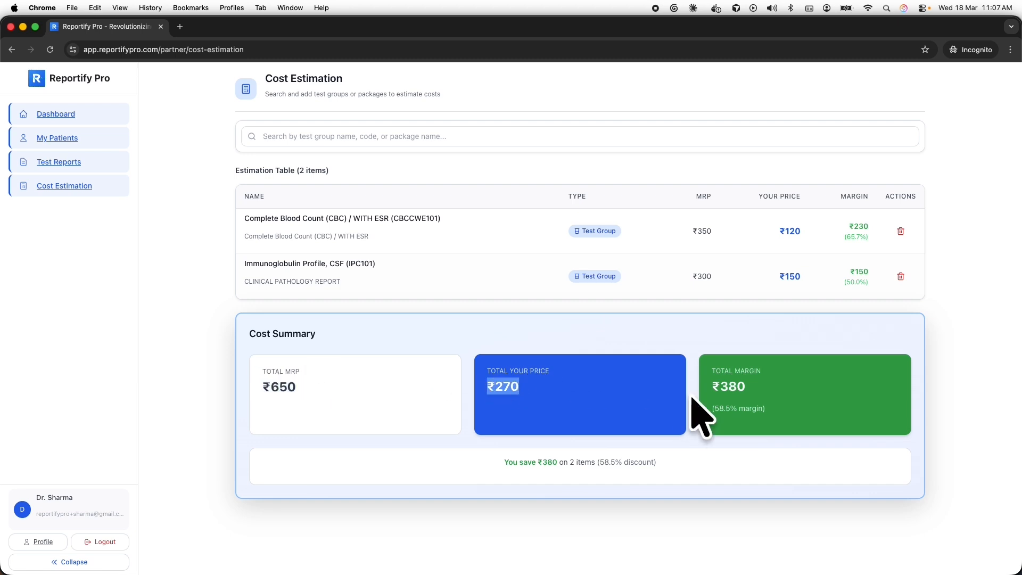
pyautogui.click(772, 394)
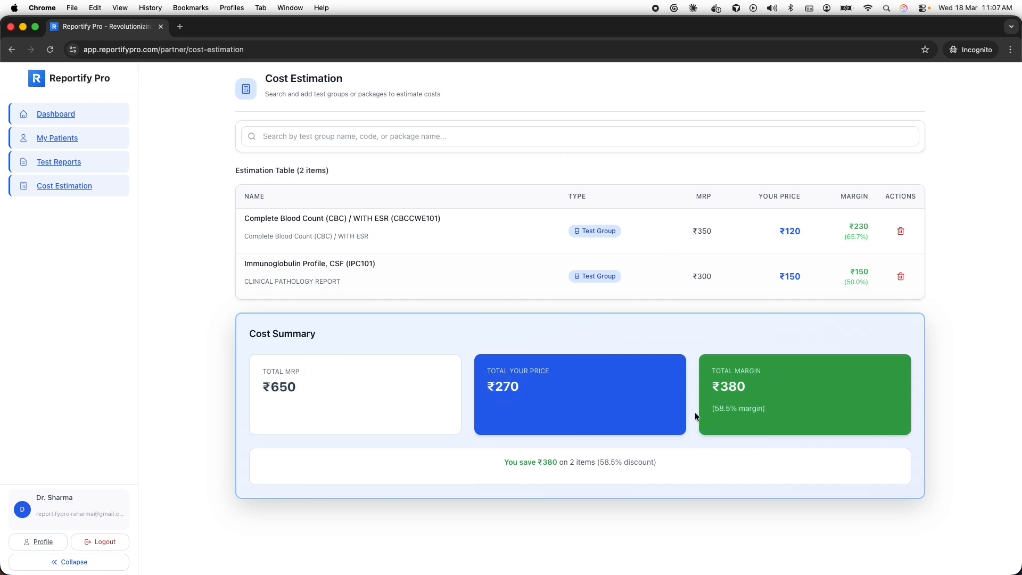
# Step: Switch to the lab admin window and open the referer list
pyautogui.moveTo(269, 31); pyautogui.dragTo(273, 35)
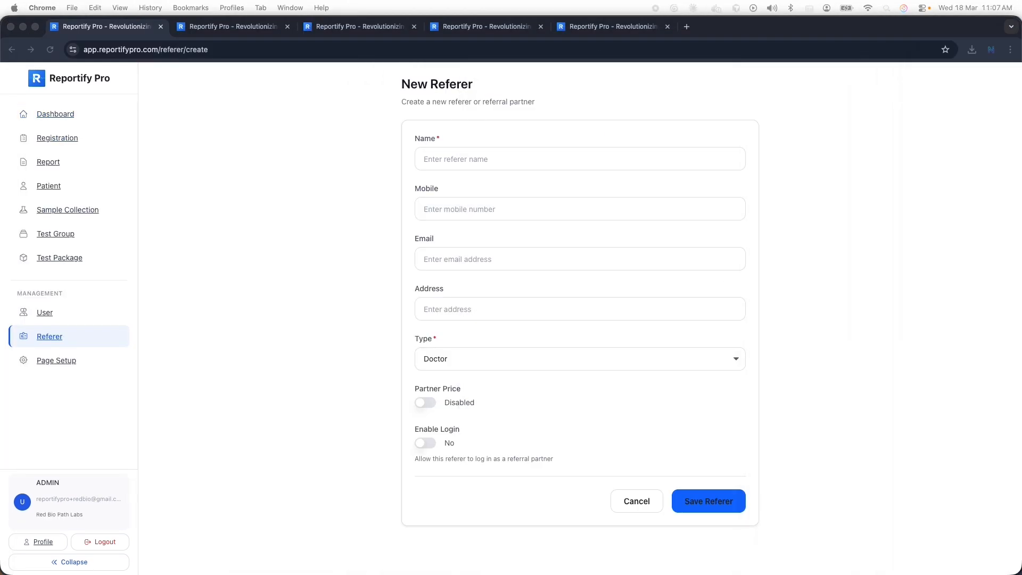
pyautogui.click(261, 180)
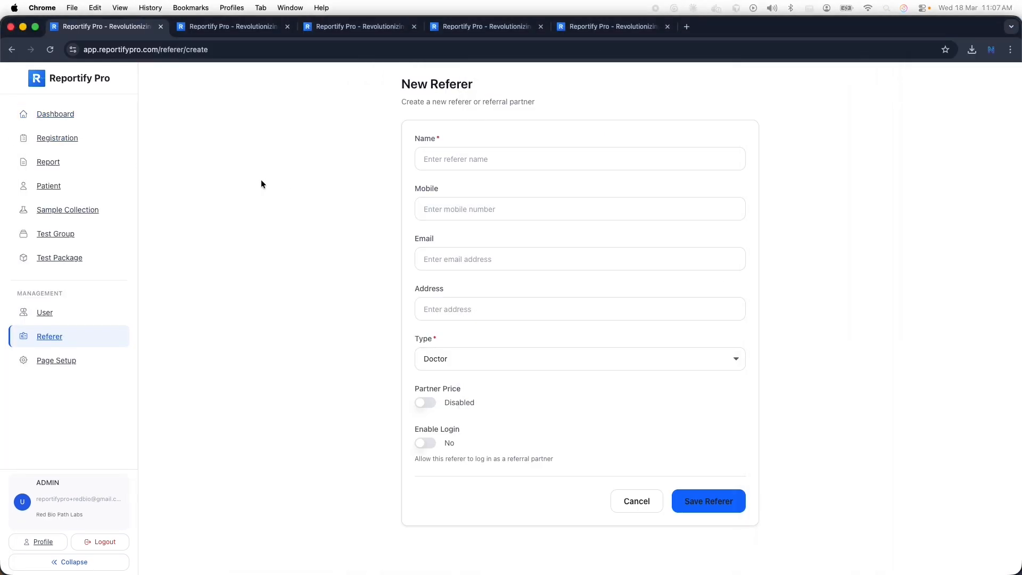
pyautogui.click(89, 142)
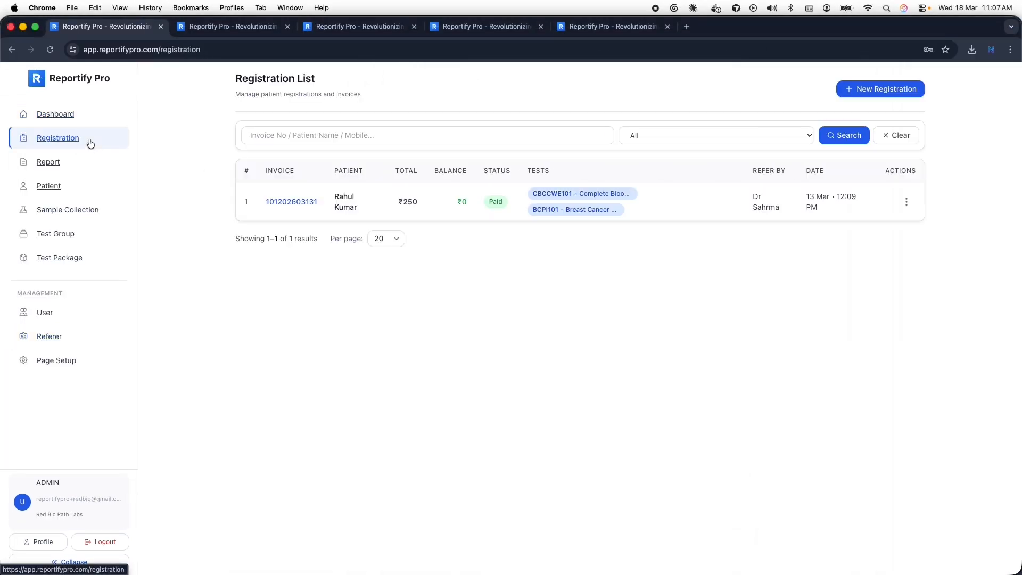
pyautogui.click(55, 336)
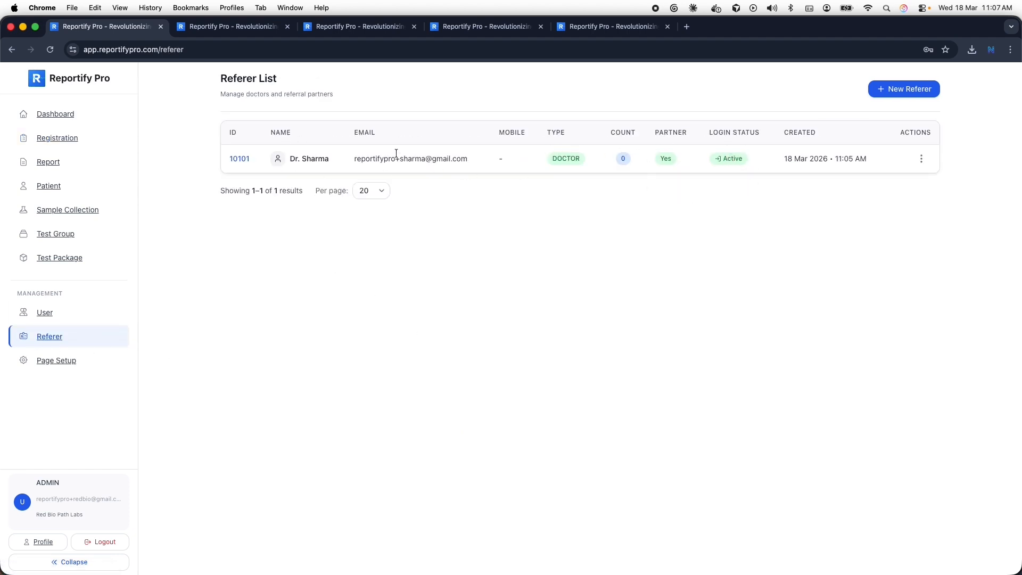
# Step: Examine the referring doctor's email, type, count, partner and login status entries and the actions available for the record
pyautogui.moveTo(354, 159); pyautogui.dragTo(457, 158)
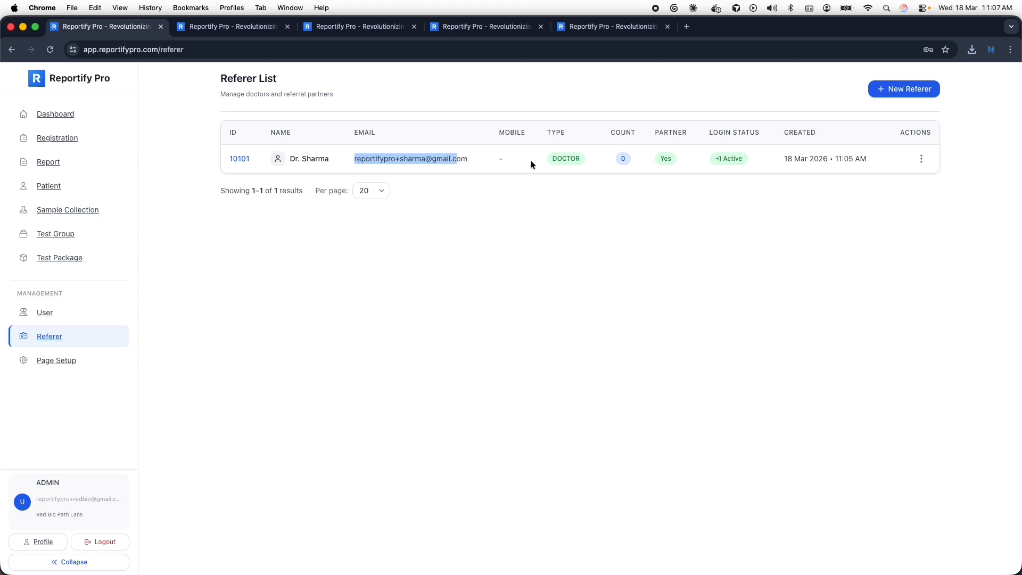
pyautogui.click(567, 213)
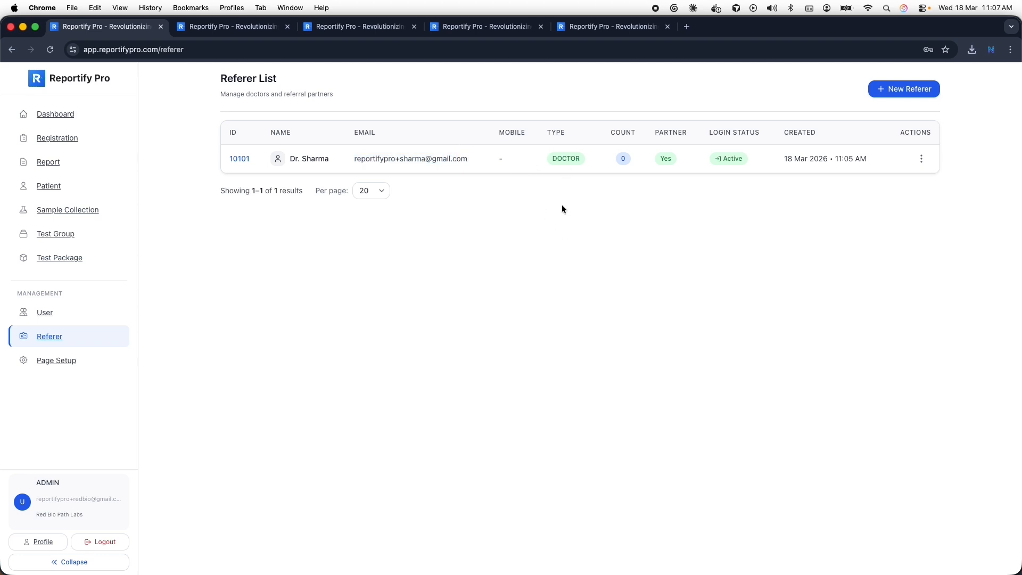
pyautogui.moveTo(551, 157); pyautogui.dragTo(675, 159)
pyautogui.click(624, 160)
pyautogui.click(629, 160)
pyautogui.click(668, 159)
pyautogui.click(670, 133)
pyautogui.moveTo(713, 133); pyautogui.dragTo(745, 159)
pyautogui.click(755, 135)
pyautogui.click(744, 159)
pyautogui.click(922, 158)
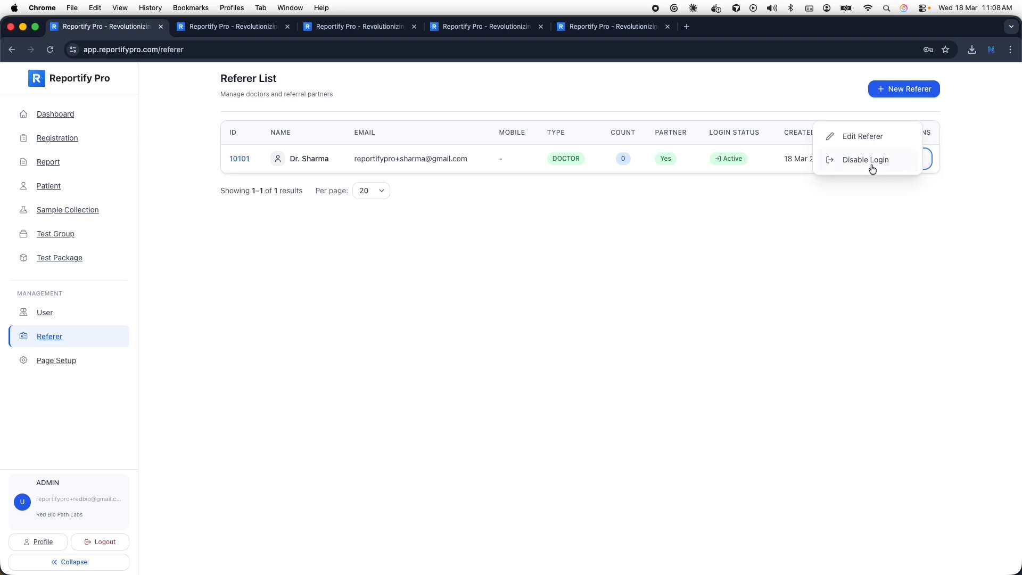
pyautogui.click(934, 216)
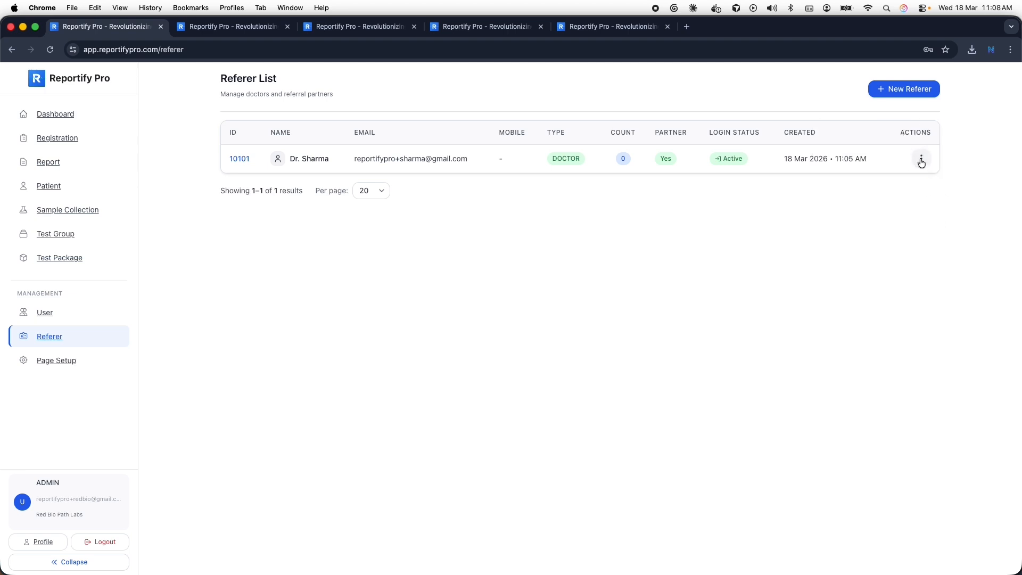
# Step: Disable the referring doctor's login and enable it again
pyautogui.click(922, 159)
pyautogui.click(894, 160)
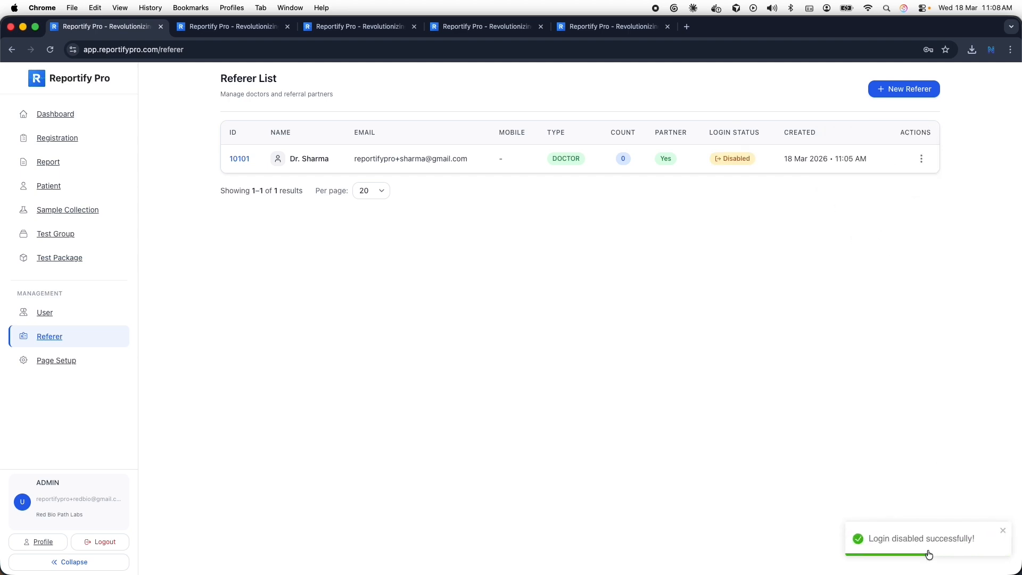
pyautogui.click(922, 159)
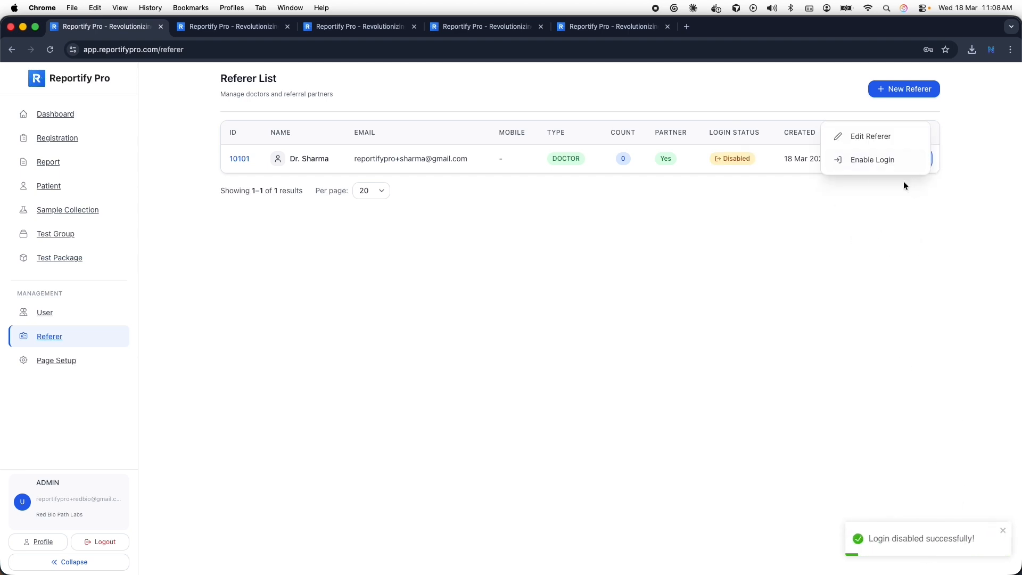
pyautogui.click(879, 168)
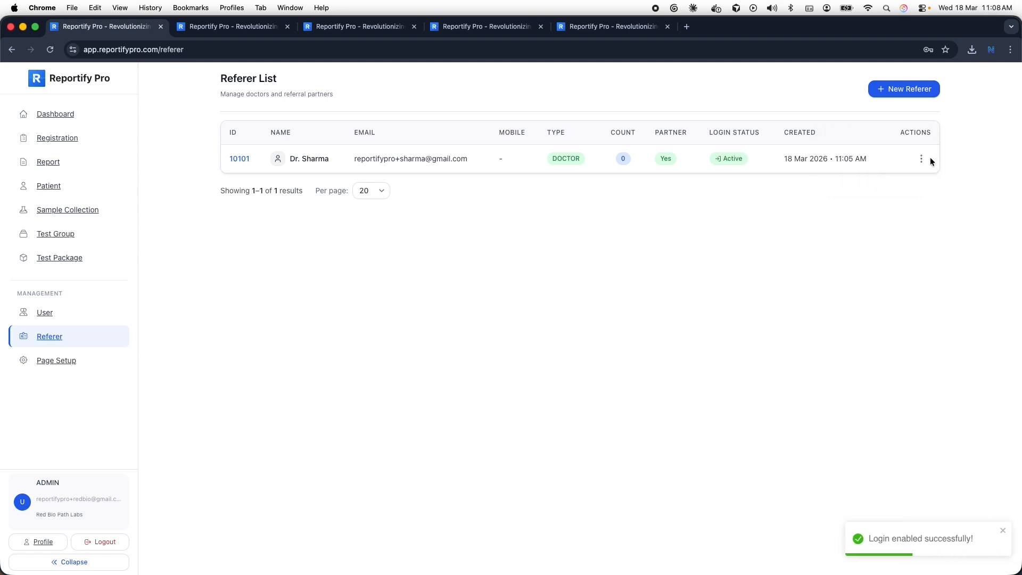
# Step: Open the referring doctor's record for editing to view its details and cancel out of the form
pyautogui.click(924, 160)
pyautogui.click(882, 137)
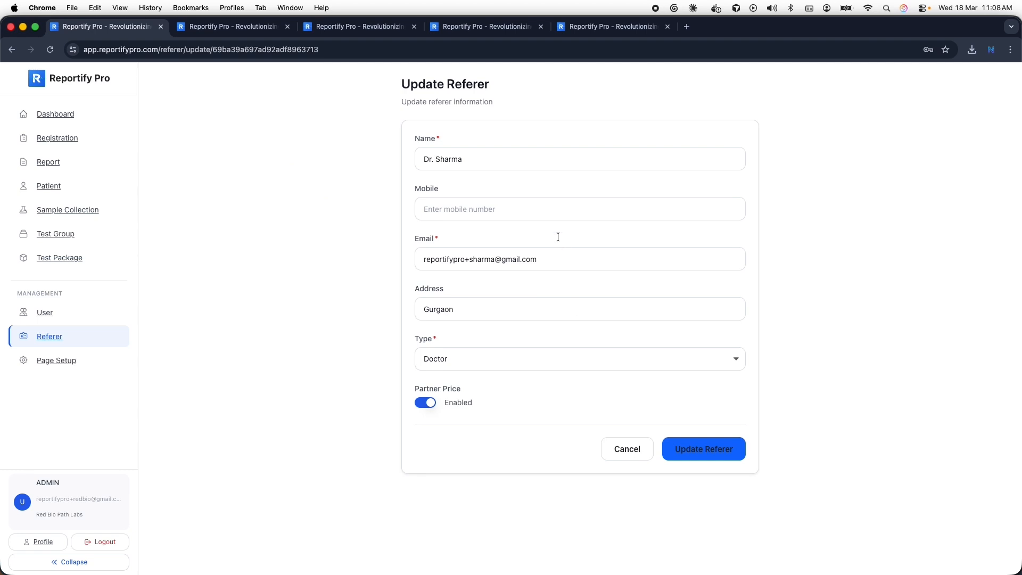
pyautogui.click(628, 450)
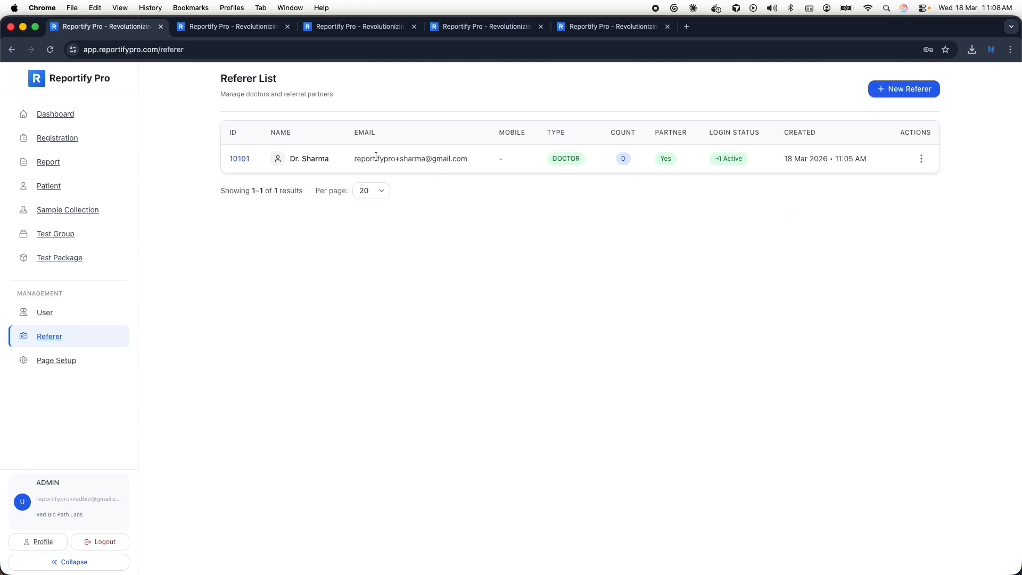
# Step: Start a new patient registration with title Mr., the patient's name and an age of 29 years
pyautogui.click(64, 144)
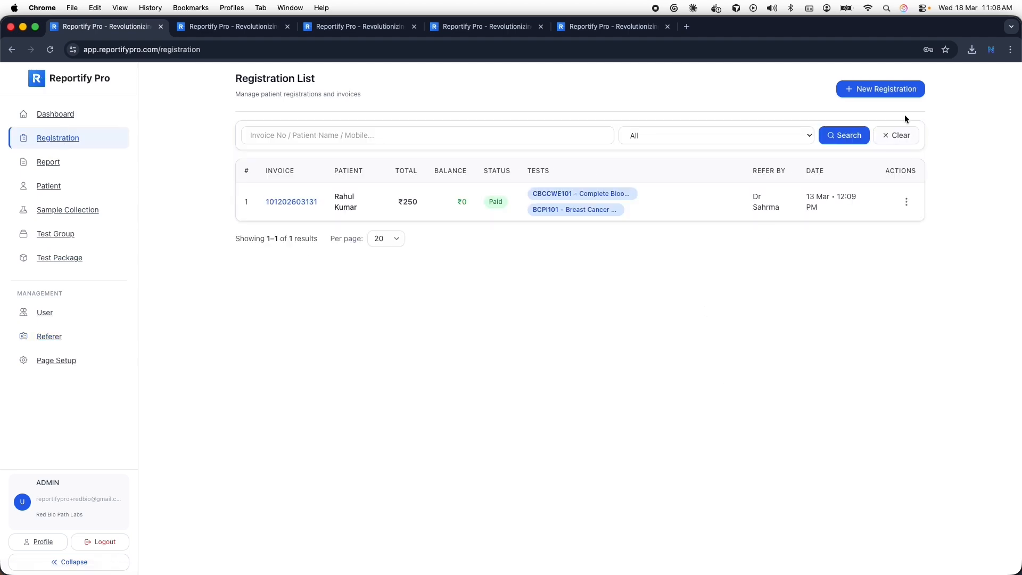
pyautogui.click(895, 89)
pyautogui.click(219, 204)
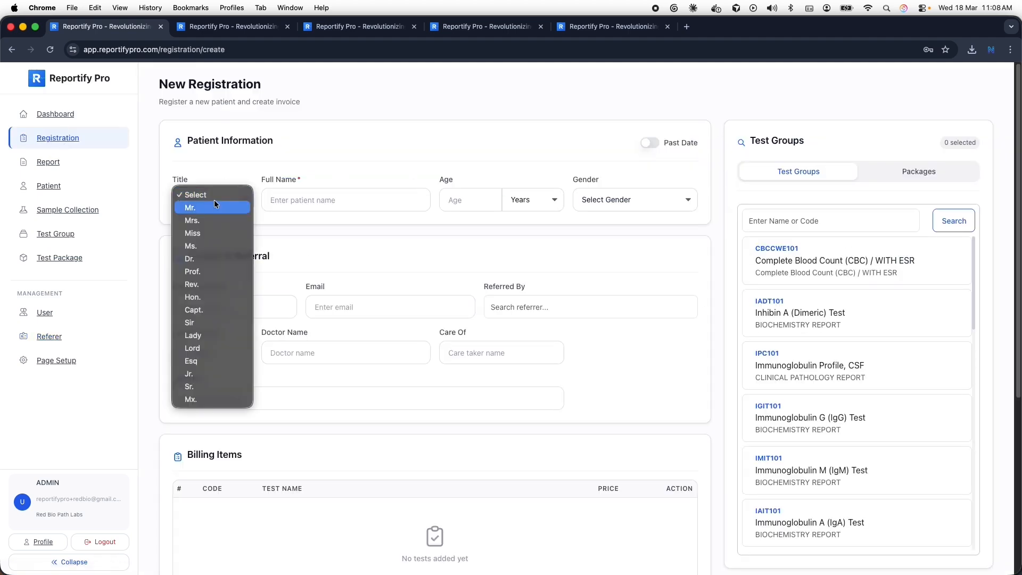
pyautogui.click(223, 208)
pyautogui.click(368, 199)
pyautogui.write('Pan')
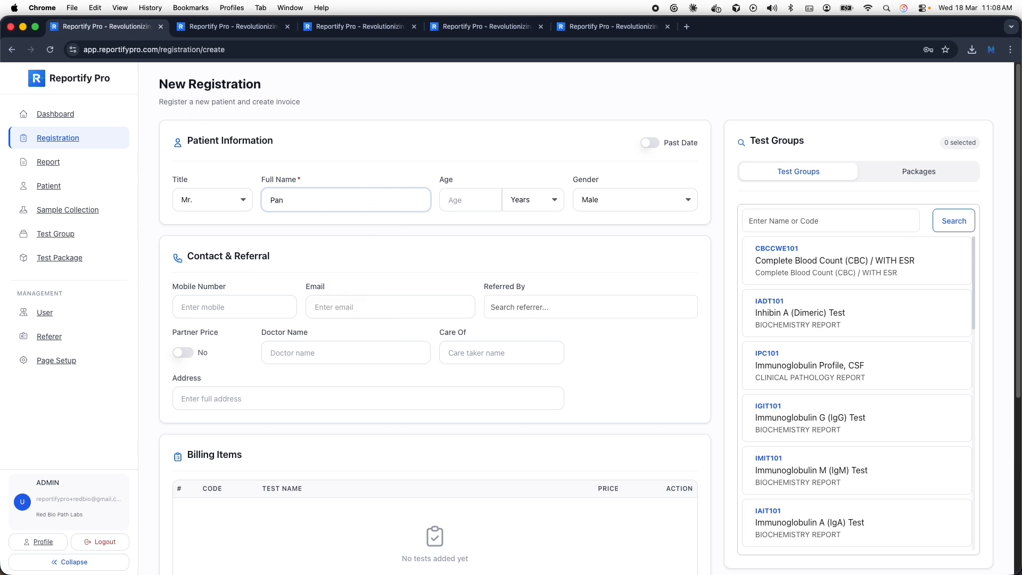
pyautogui.write('kaj')
pyautogui.press('Tab')
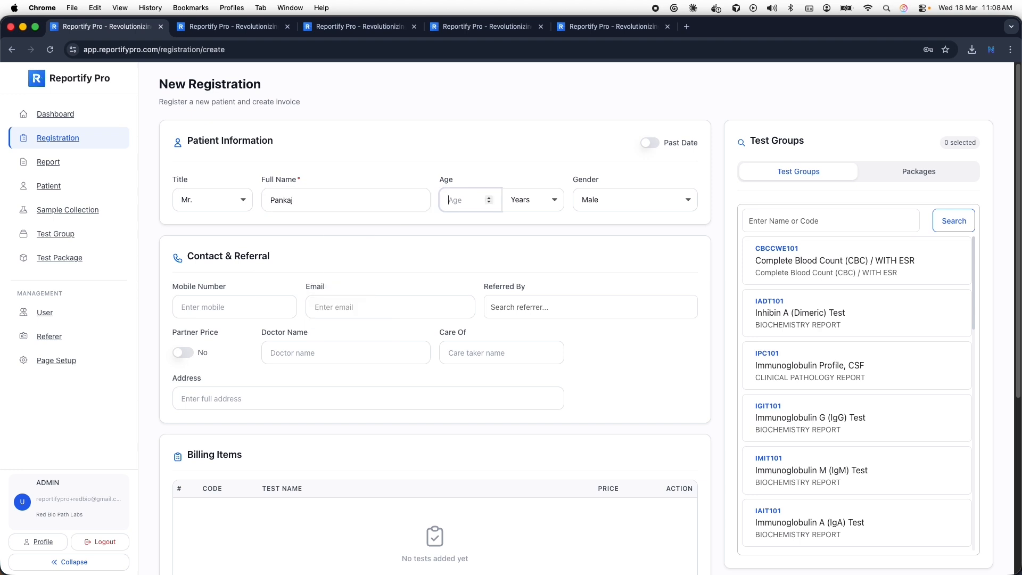
pyautogui.write('29')
pyautogui.press('Tab')
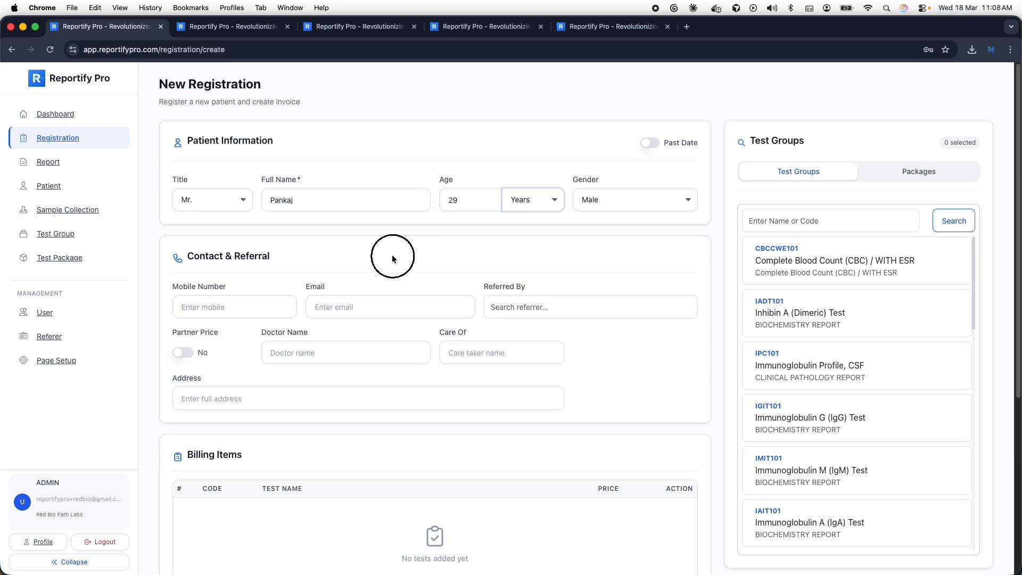
pyautogui.click(392, 258)
# Step: Assign the partner doctor as the Referred By entry in the registration's contact and referral details
pyautogui.scroll(-3, 452, 270)
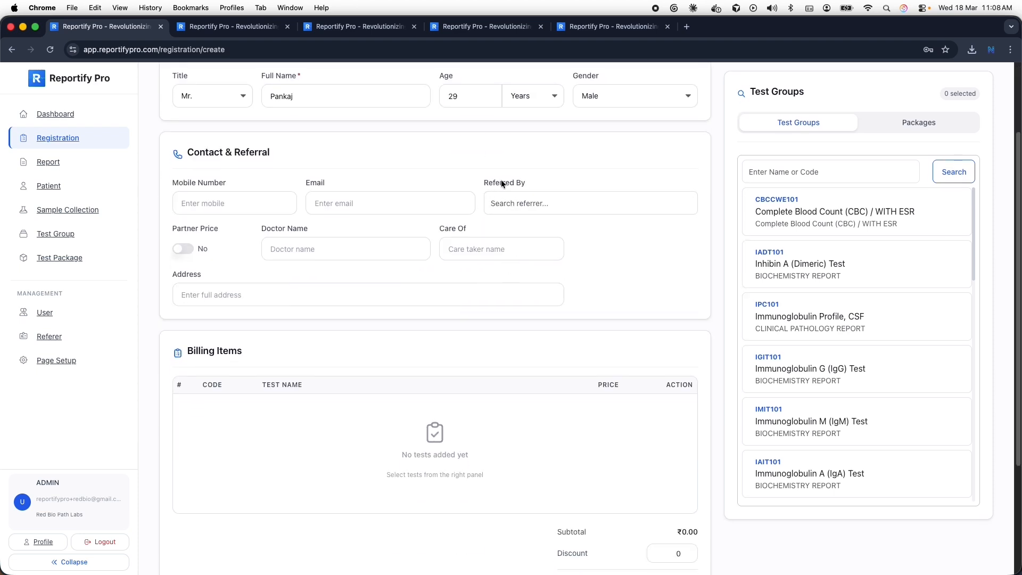
pyautogui.moveTo(484, 182); pyautogui.dragTo(542, 182)
pyautogui.click(535, 182)
pyautogui.click(528, 202)
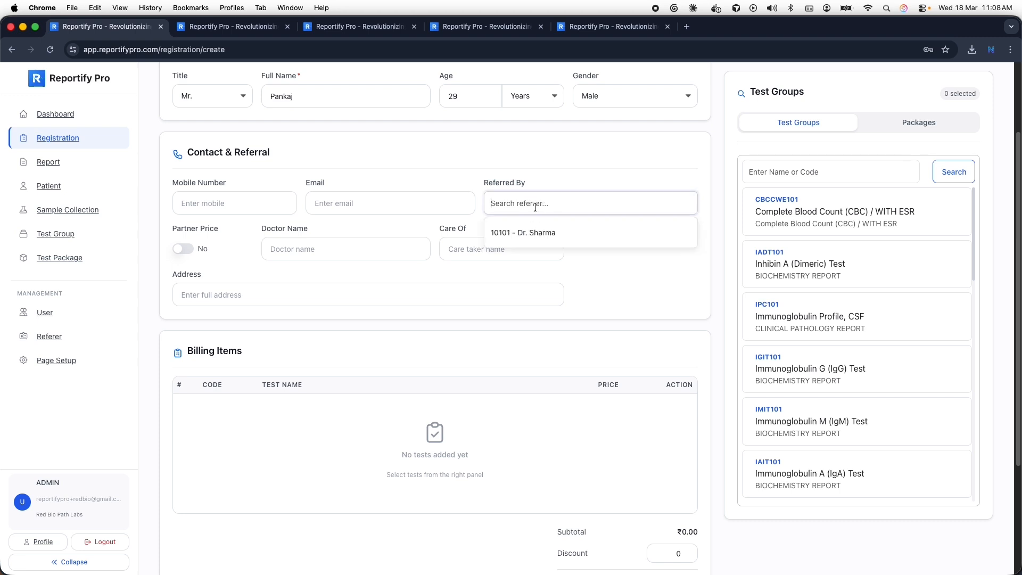
pyautogui.click(565, 235)
pyautogui.click(628, 255)
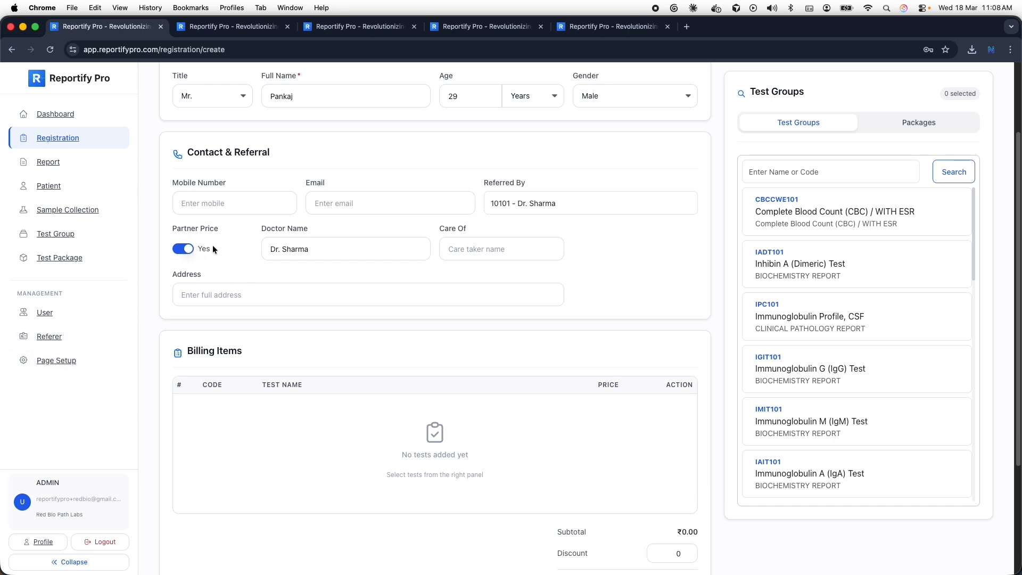
pyautogui.click(327, 253)
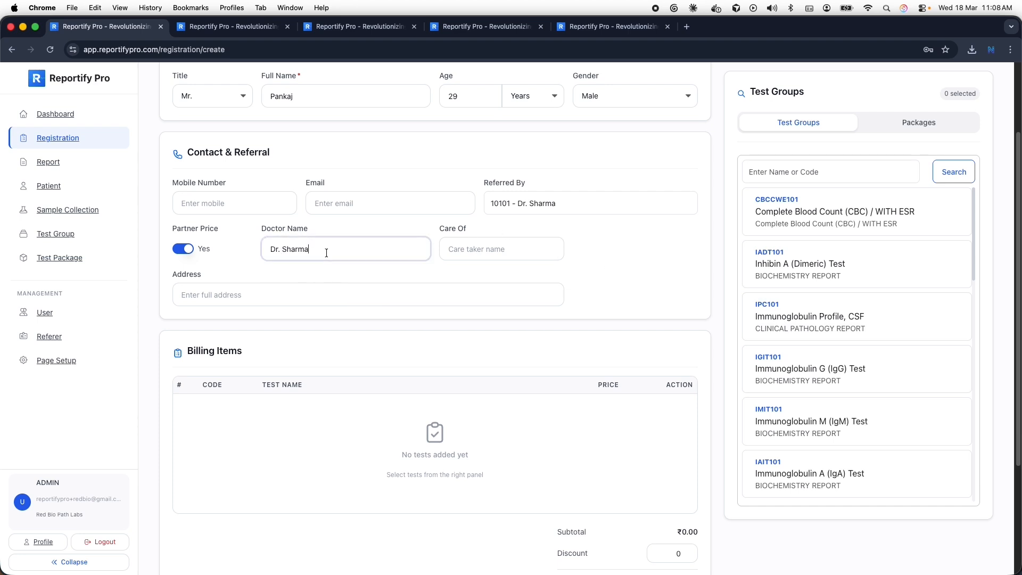
pyautogui.click(651, 267)
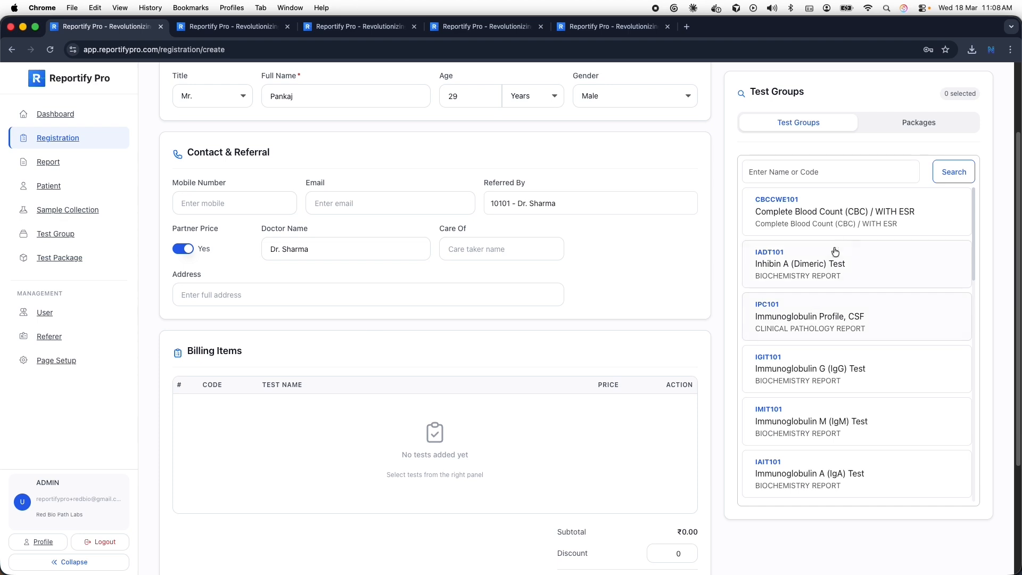
# Step: Search the test groups for "cbc" and add Complete Blood Count (CBC) / WITH ESR to the billing items
pyautogui.scroll(2, 868, 218)
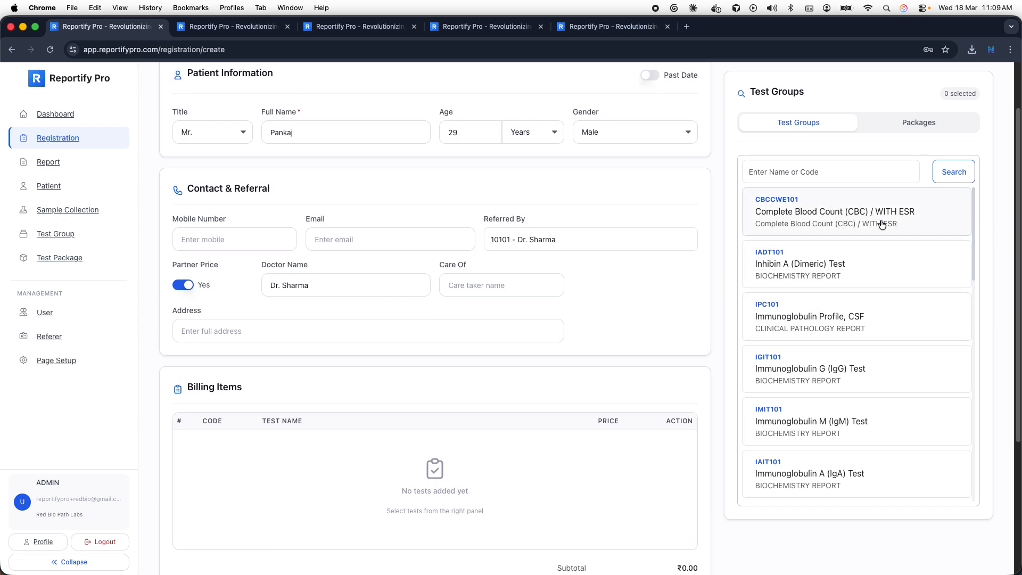
pyautogui.click(870, 163)
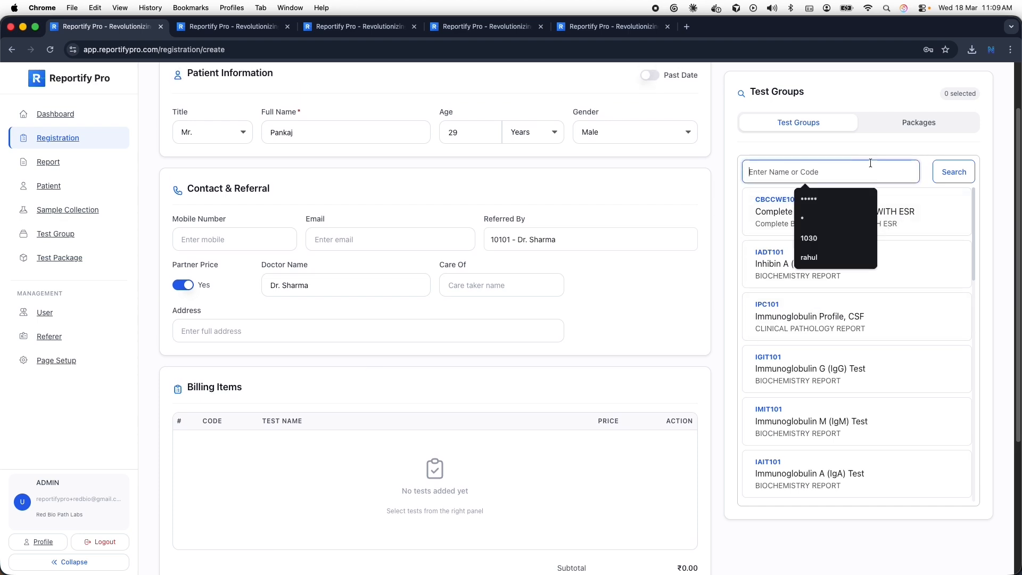
pyautogui.write('cbc')
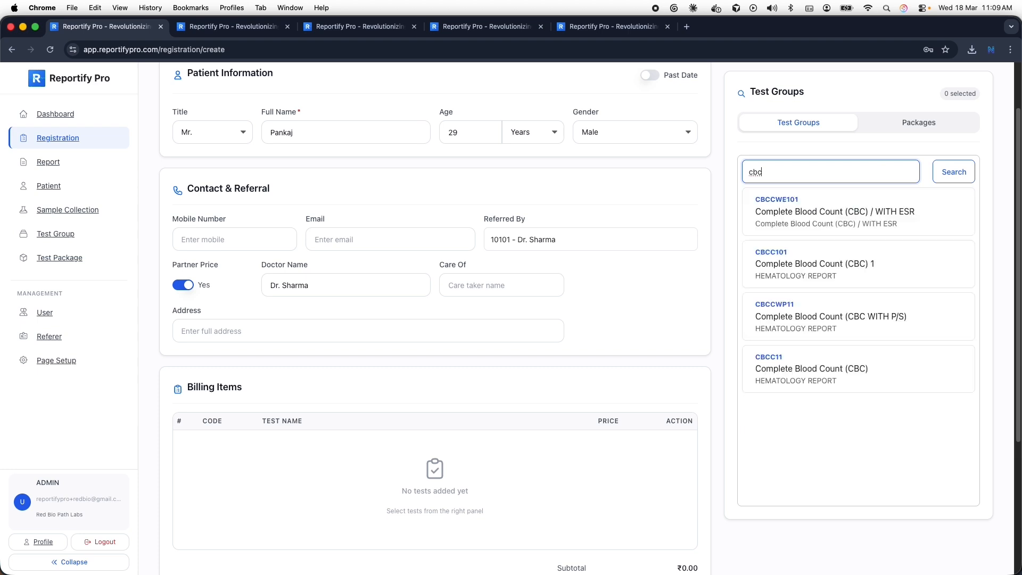
pyautogui.click(867, 218)
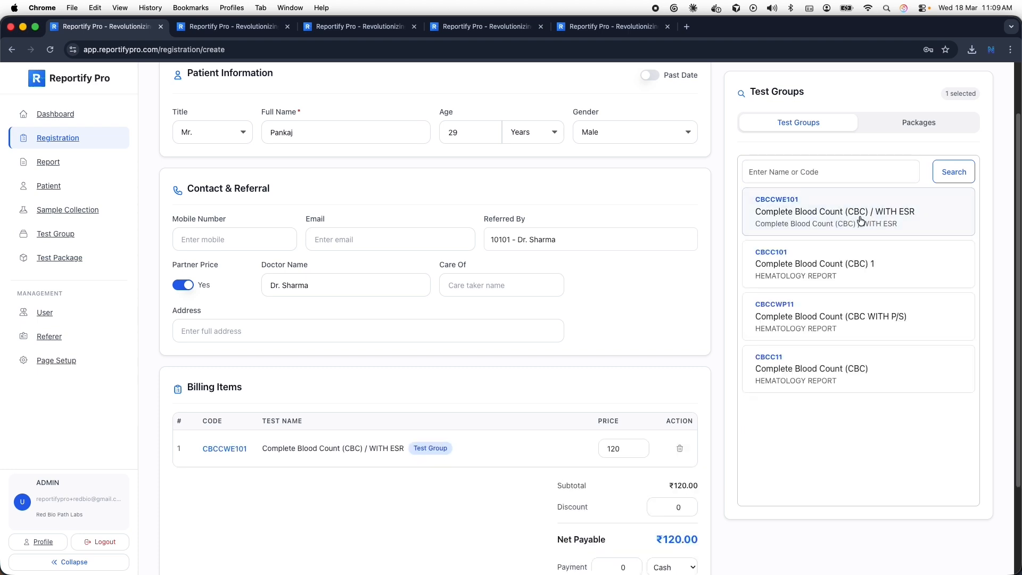
pyautogui.scroll(-3, 616, 340)
pyautogui.click(622, 334)
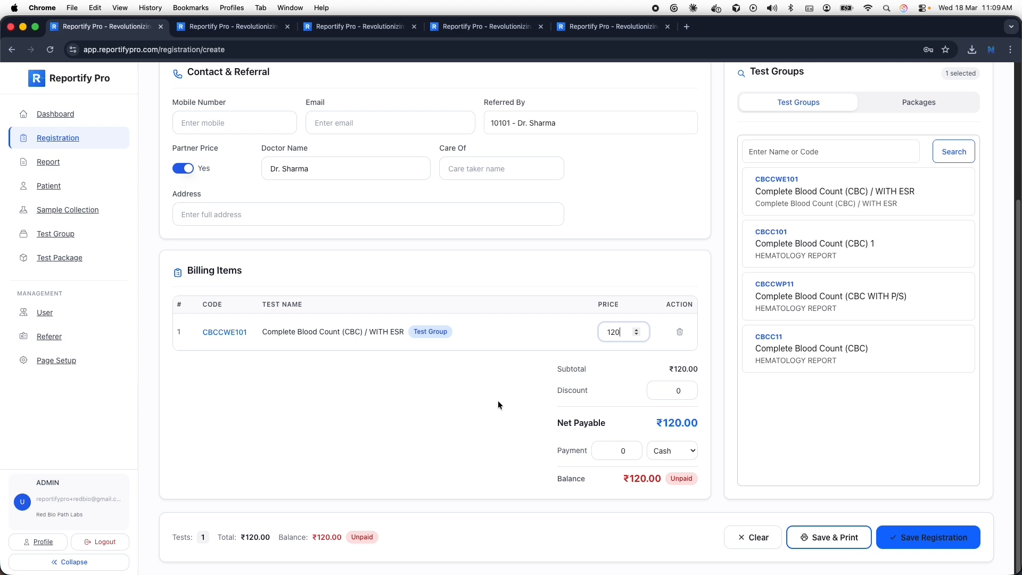
# Step: Search the test groups for "csf" and add Immunoglobulin Profile, CSF to the billing items
pyautogui.click(835, 149)
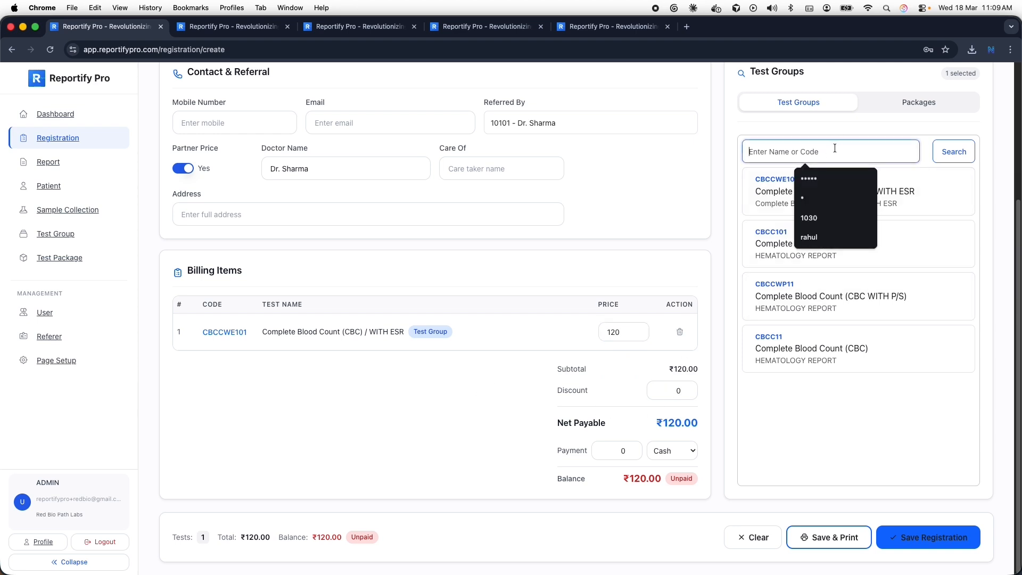
pyautogui.write('csf')
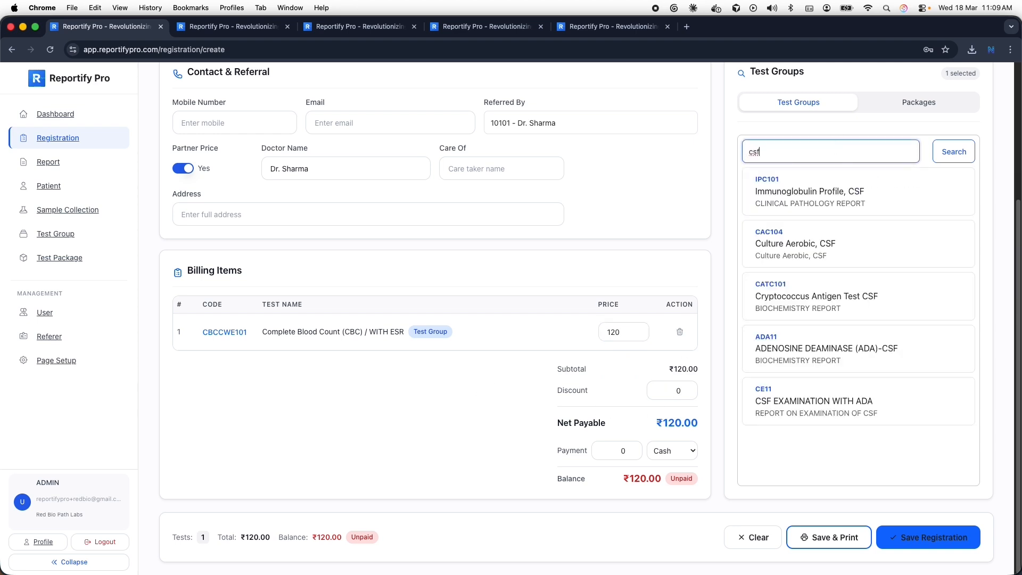
pyautogui.click(882, 193)
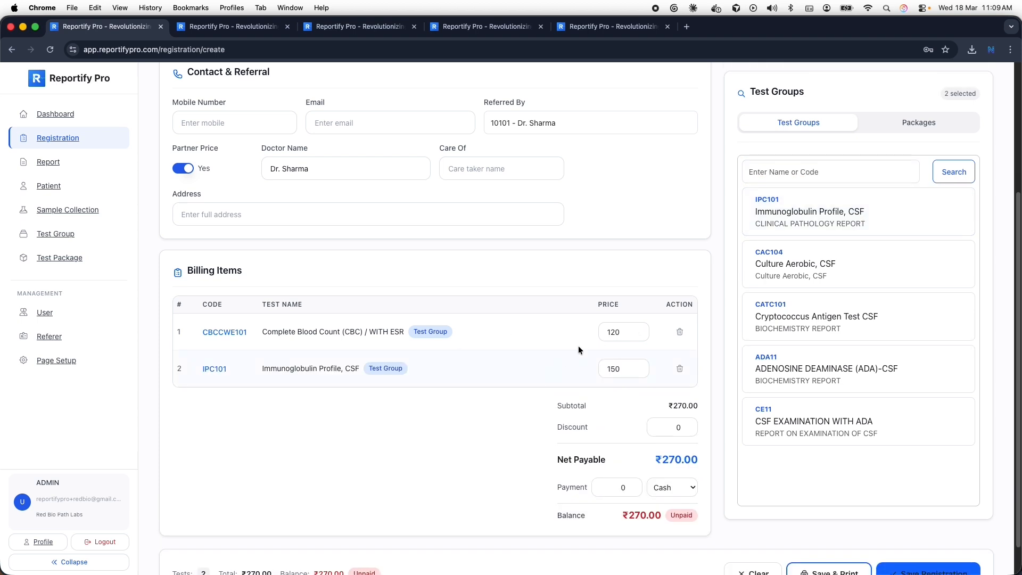
# Step: Set the registration's cash payment to 270
pyautogui.scroll(-2, 532, 384)
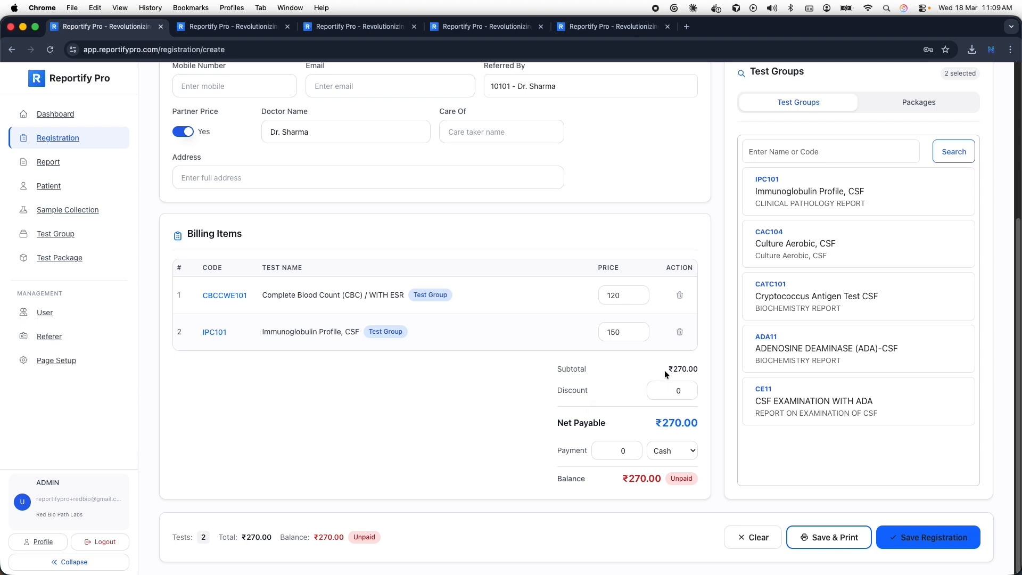
pyautogui.click(663, 391)
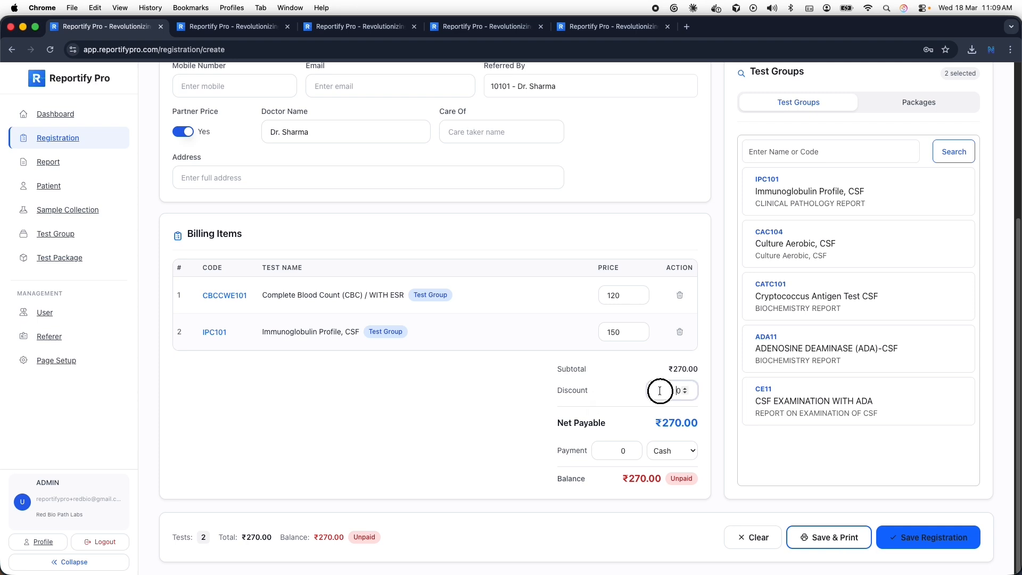
pyautogui.click(633, 452)
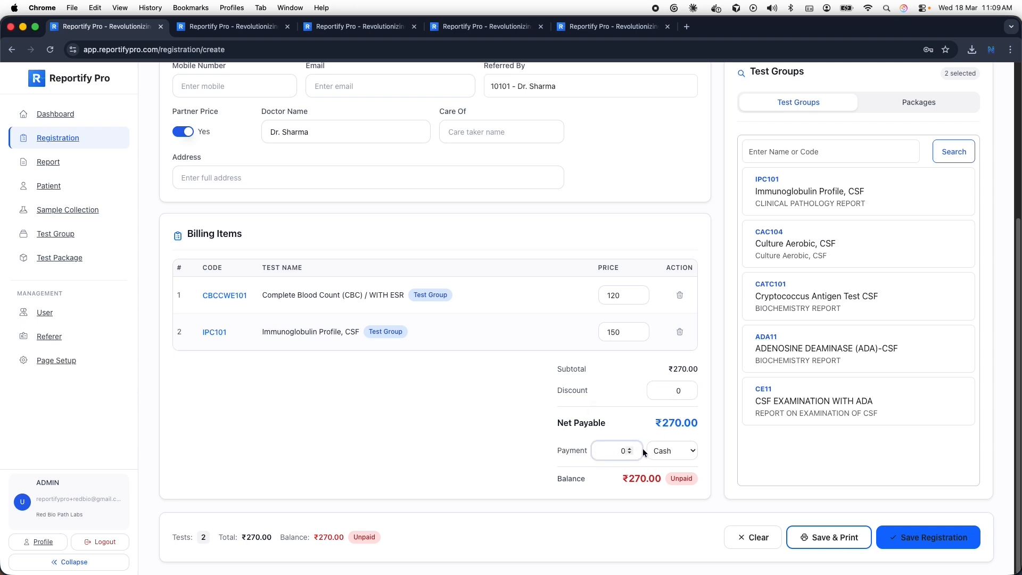
pyautogui.press('BackSpace')
pyautogui.write('270')
pyautogui.click(622, 480)
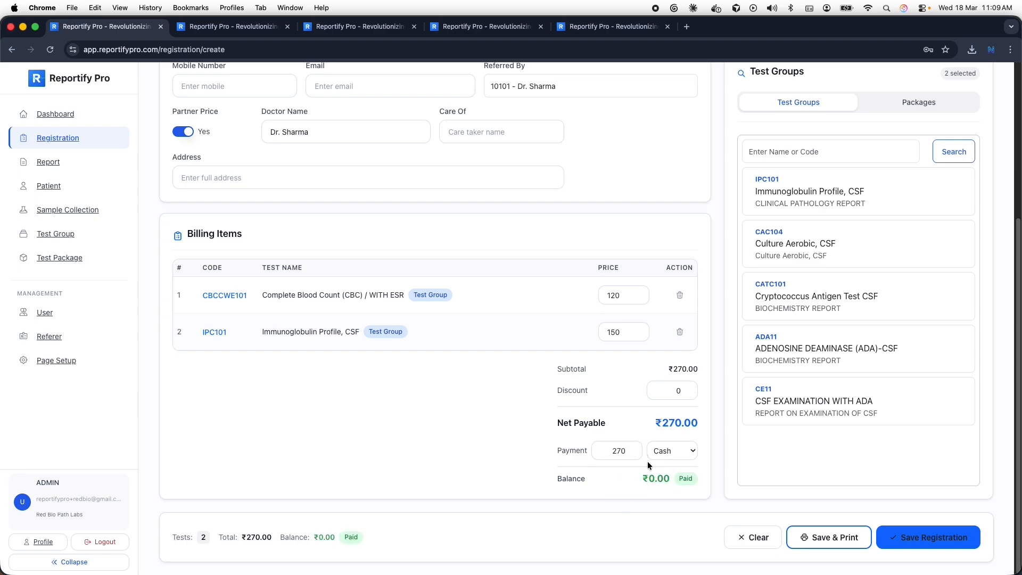
# Step: Save the registration with its invoice and examine the payment receipt's lab header, patient details and billed tests
pyautogui.click(837, 541)
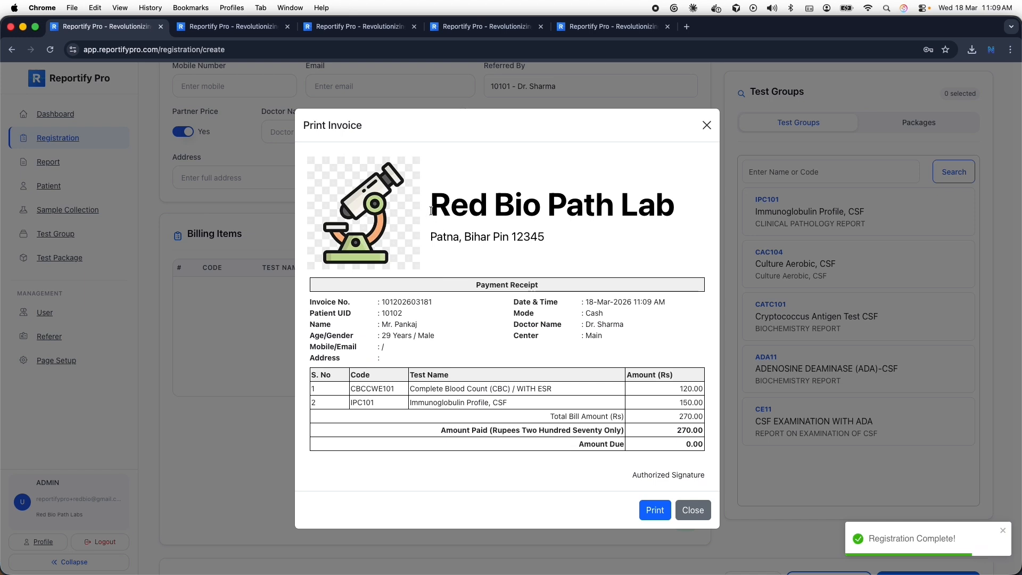
pyautogui.moveTo(432, 198); pyautogui.dragTo(587, 268)
pyautogui.click(603, 253)
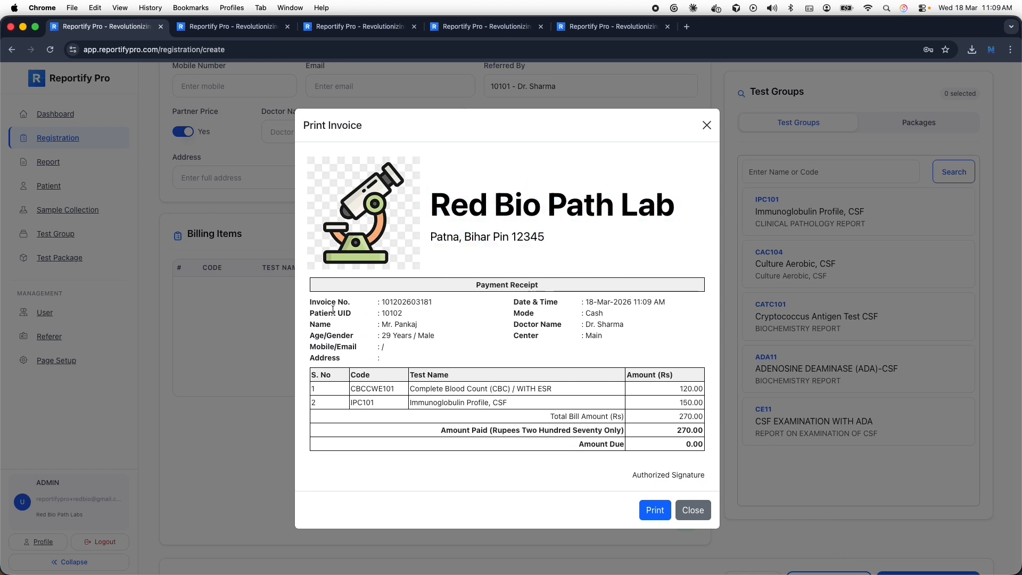
pyautogui.moveTo(319, 309); pyautogui.dragTo(580, 354)
pyautogui.click(601, 350)
pyautogui.moveTo(383, 324); pyautogui.dragTo(410, 326)
pyautogui.tripleClick(410, 333)
pyautogui.click(443, 334)
pyautogui.moveTo(356, 390); pyautogui.dragTo(707, 407)
pyautogui.click(688, 419)
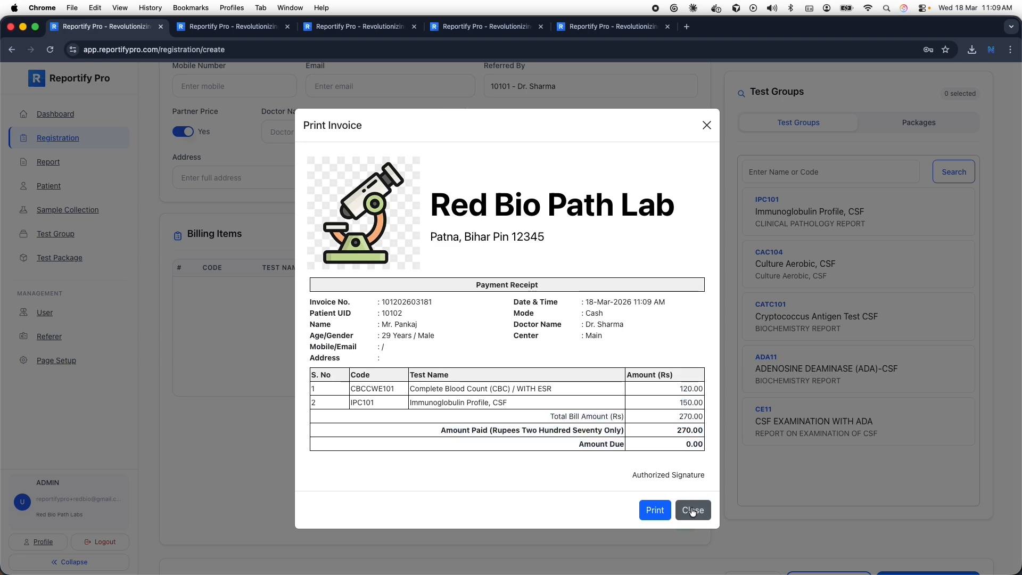
# Step: Preview the payment receipt's printout, then close the preview and the invoice without printing
pyautogui.click(649, 508)
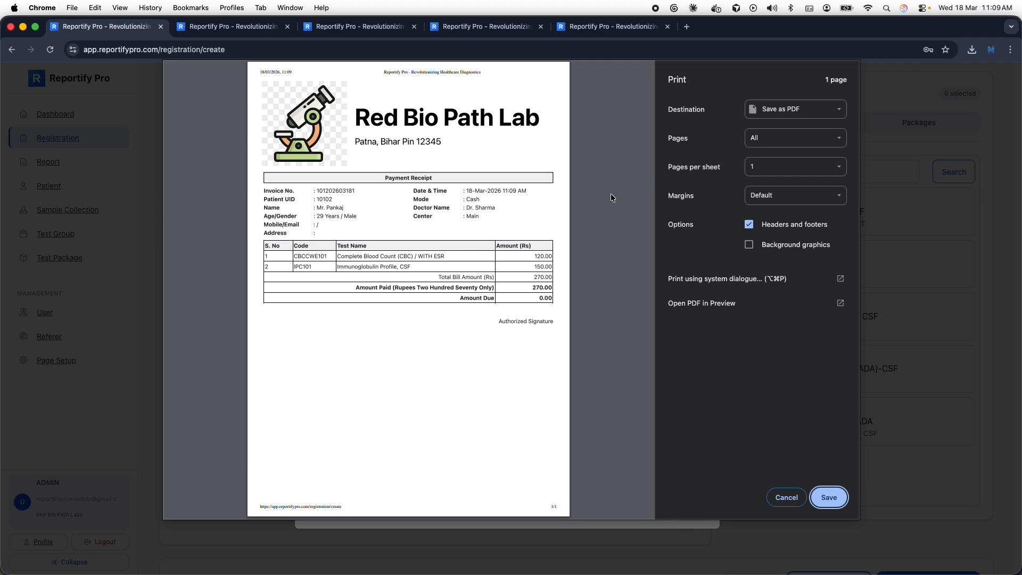
pyautogui.click(786, 497)
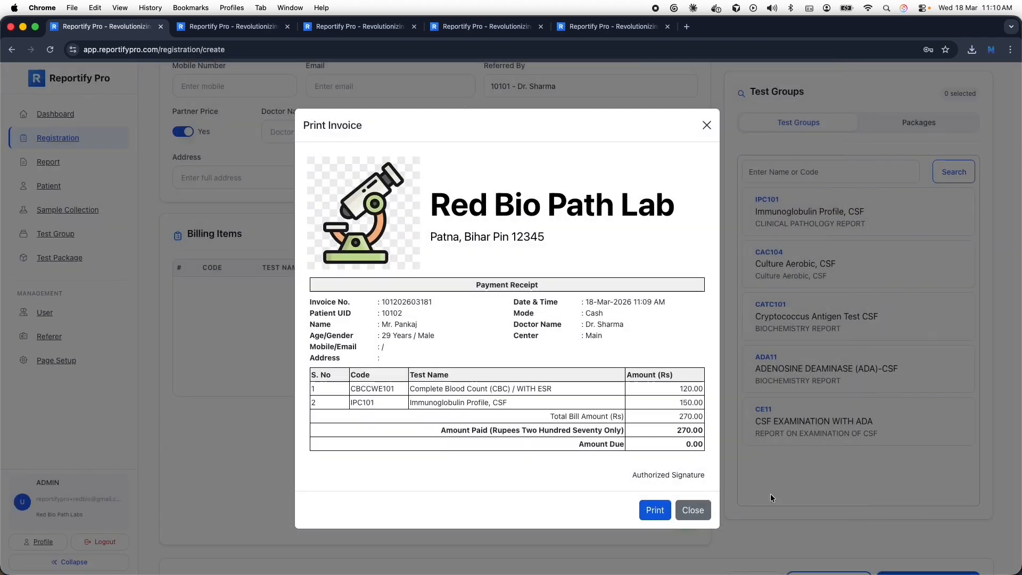
pyautogui.click(692, 509)
pyautogui.scroll(5, 516, 328)
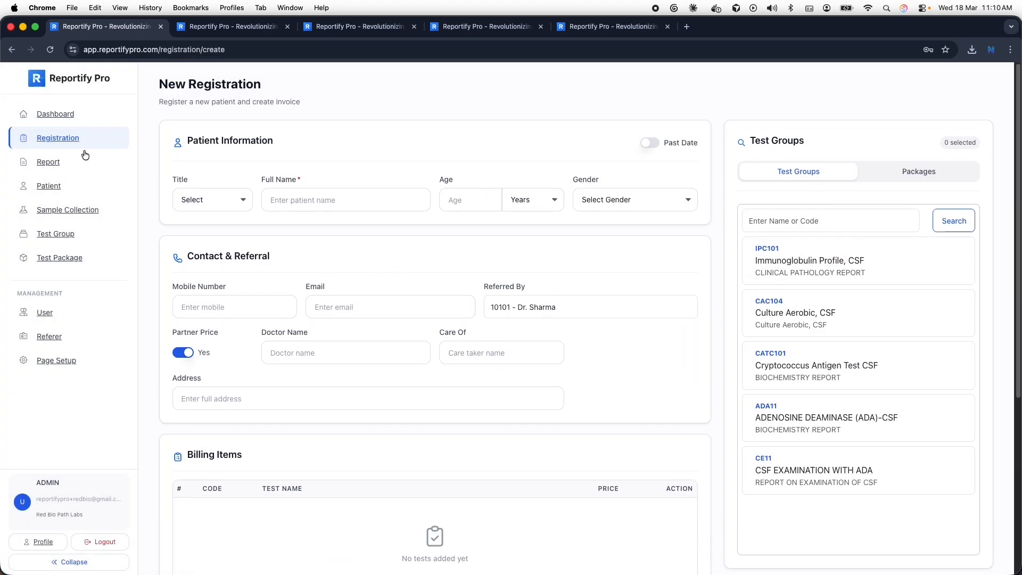
# Step: Open the registration list and check the new patient's entry, including its tests and referring doctor
pyautogui.scroll(-1, 52, 146)
pyautogui.click(50, 141)
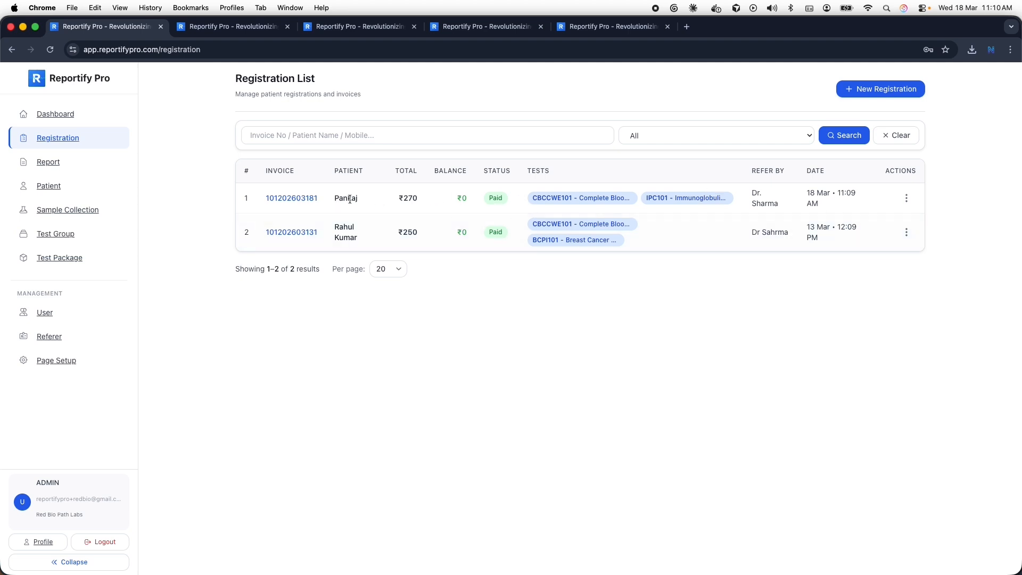
pyautogui.moveTo(350, 200); pyautogui.dragTo(776, 204)
pyautogui.click(943, 209)
pyautogui.click(760, 194)
# Step: Switch to the partner doctor's portal and examine the newly registered patient and tests among the referred patients
pyautogui.moveTo(1021, 31); pyautogui.dragTo(452, 34)
pyautogui.doubleClick(452, 33)
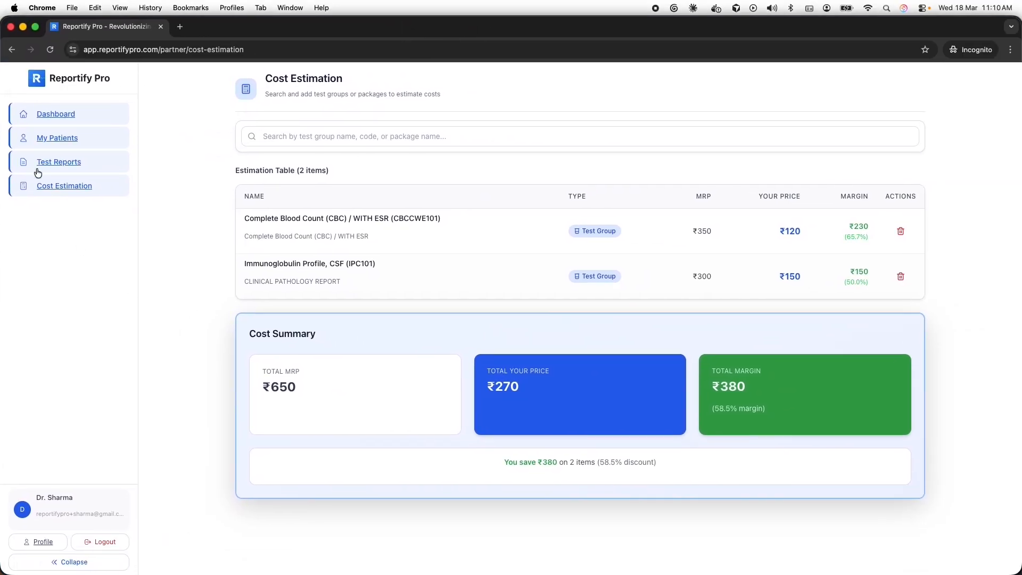
pyautogui.click(56, 143)
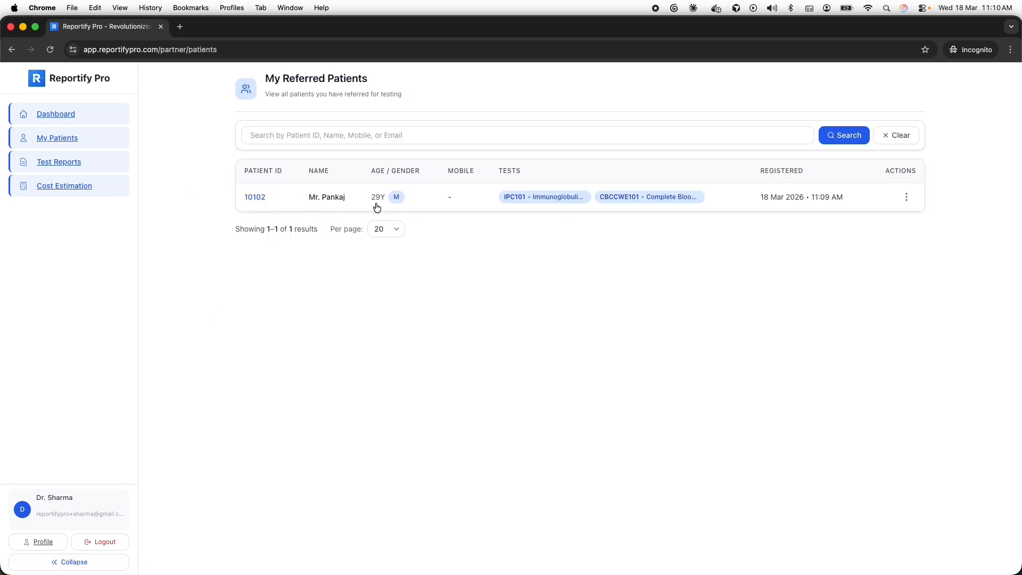
pyautogui.click(585, 200)
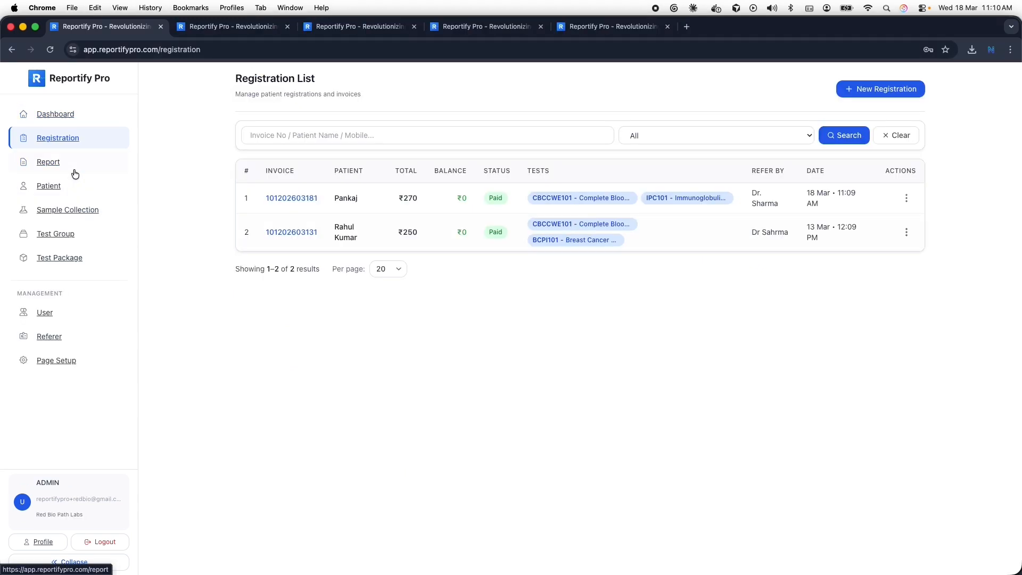
# Step: In the admin account, complete the new patient's Immunoglobulin Profile, CSF report with the summary "looks good." and submit it as complete
pyautogui.click(73, 169)
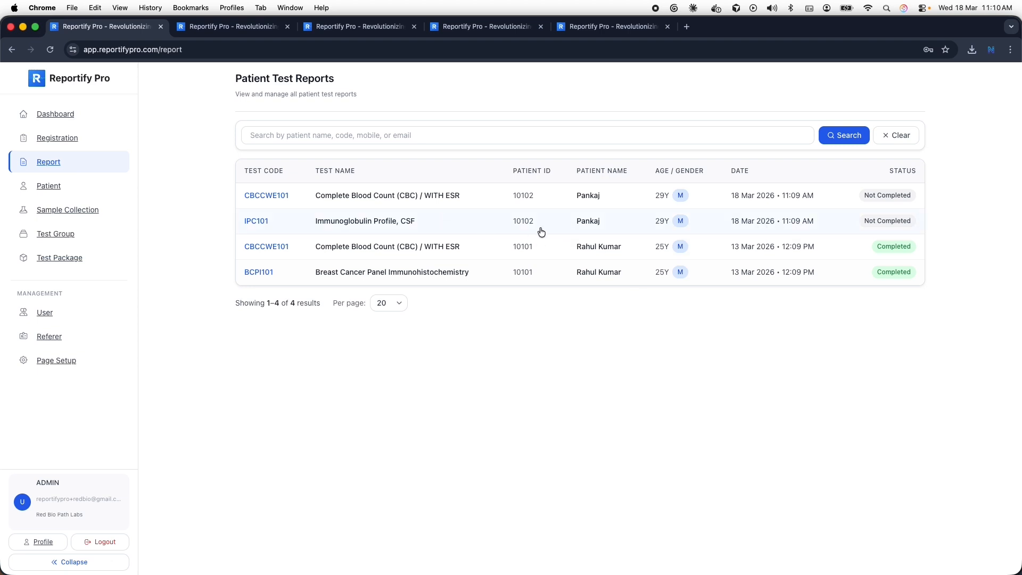
pyautogui.click(595, 225)
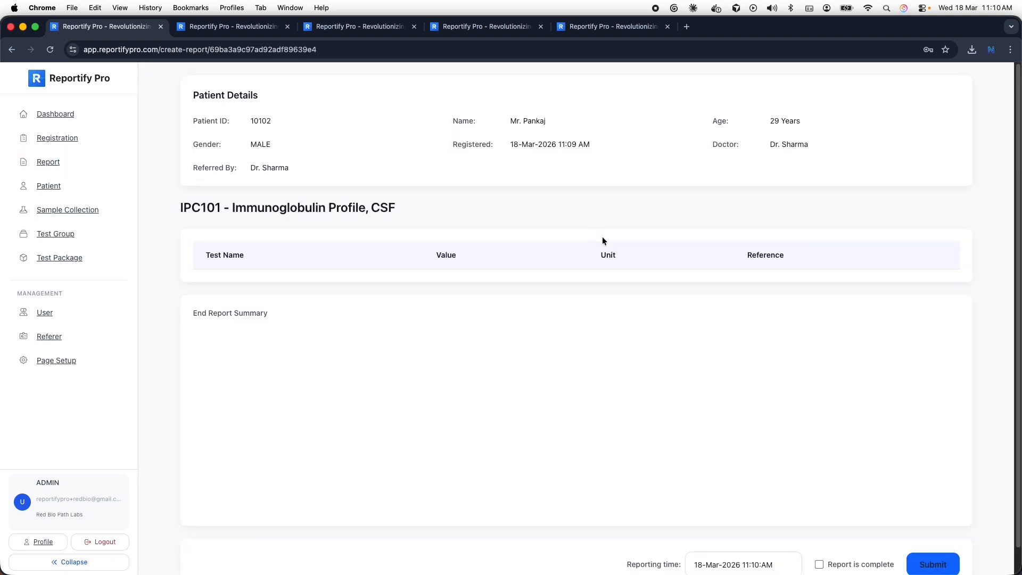
pyautogui.click(397, 374)
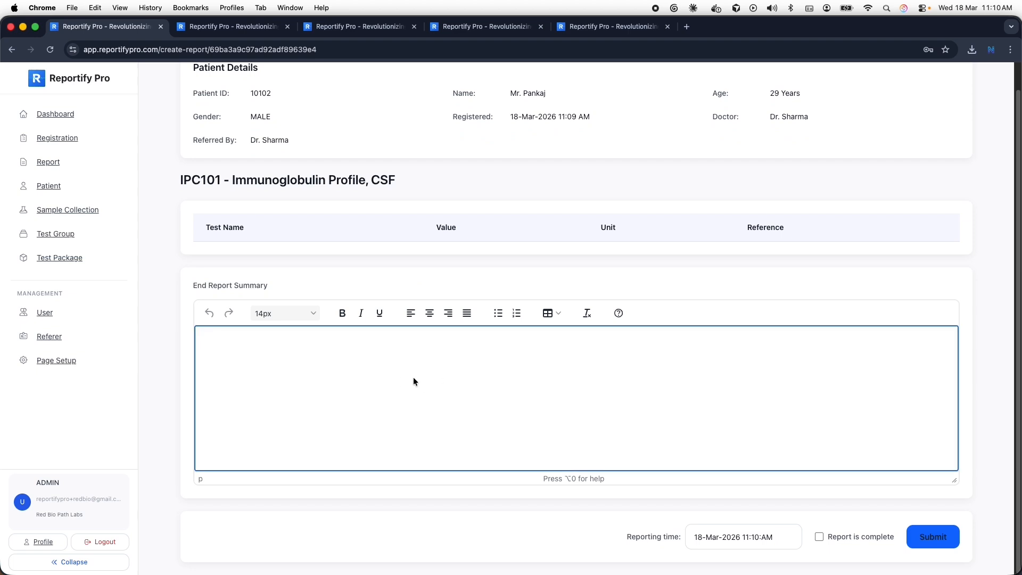
pyautogui.write('looks good.')
pyautogui.click(821, 536)
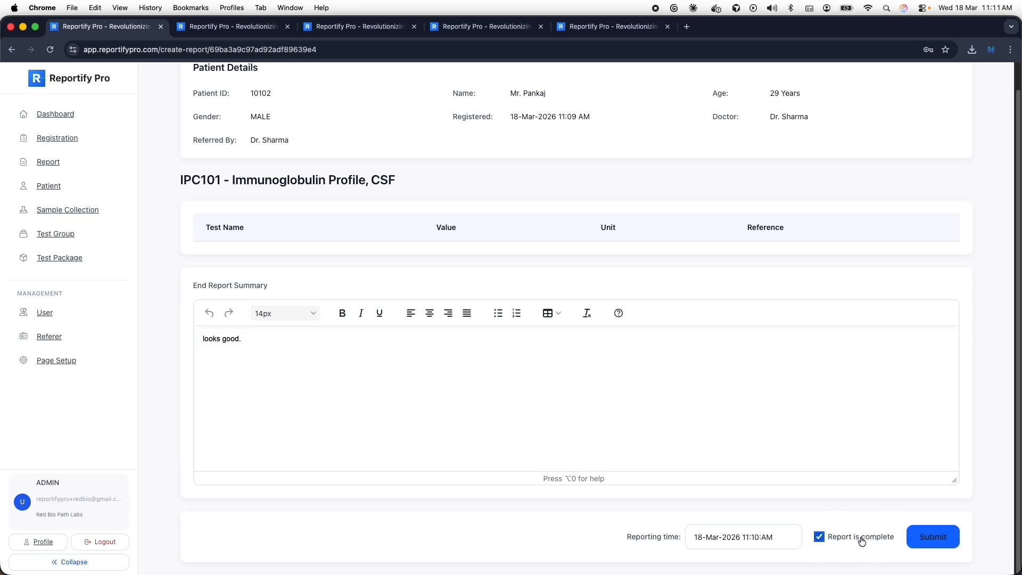
pyautogui.click(939, 542)
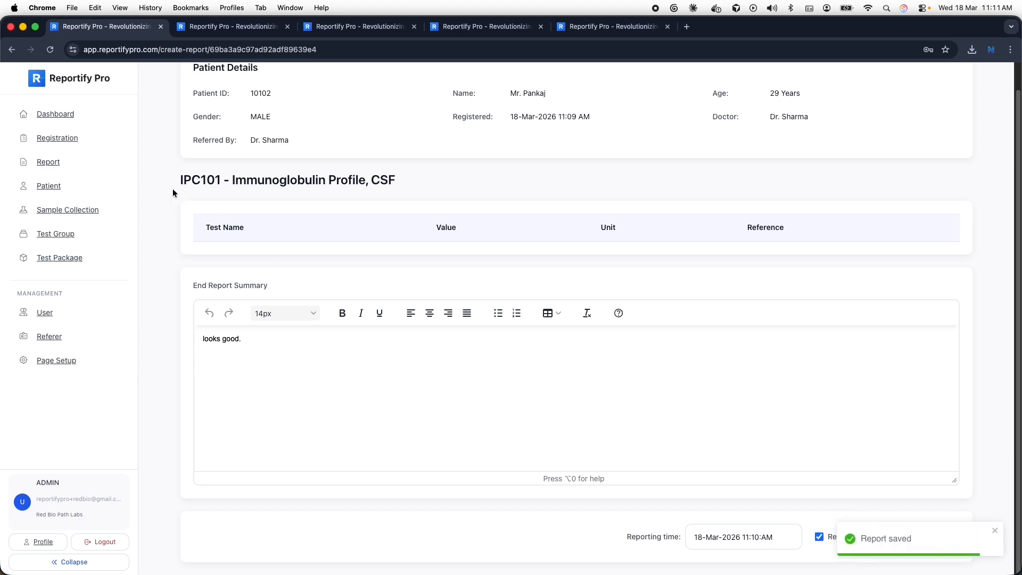
# Step: Fill in the patient's CBC report values, including haemoglobin 10, total R.B.C count 23, platelet count 12, MPV 3, PCT 45, PDW 65 and ESR 7
pyautogui.scroll(1, 397, 250)
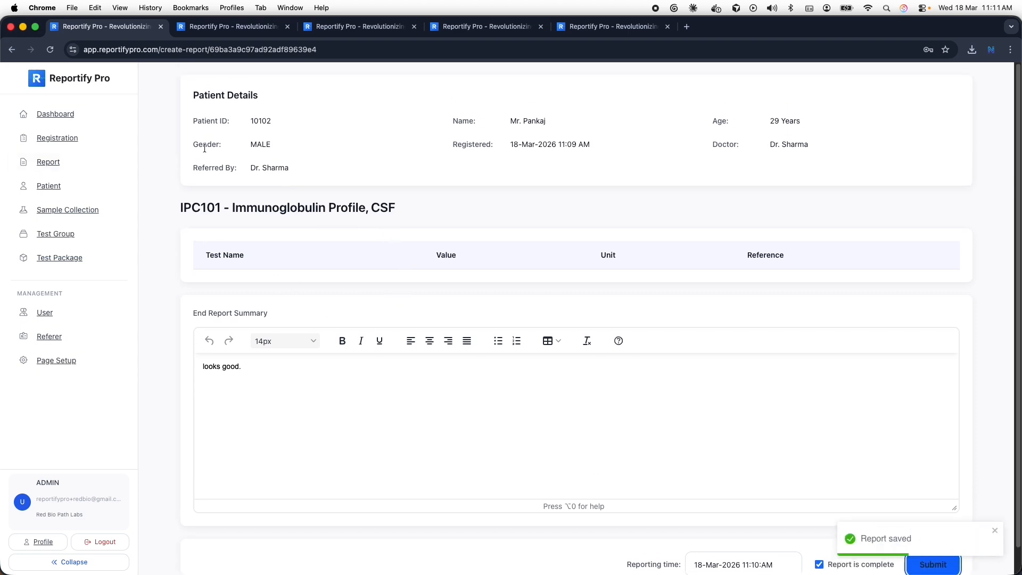
pyautogui.click(61, 163)
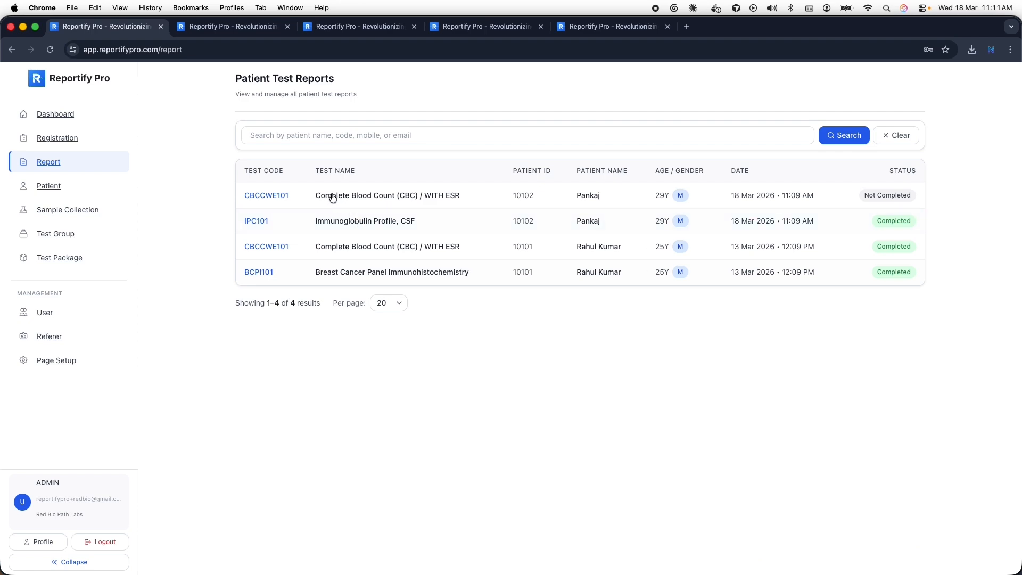
pyautogui.click(805, 199)
pyautogui.scroll(-6, 533, 287)
pyautogui.scroll(3, 517, 256)
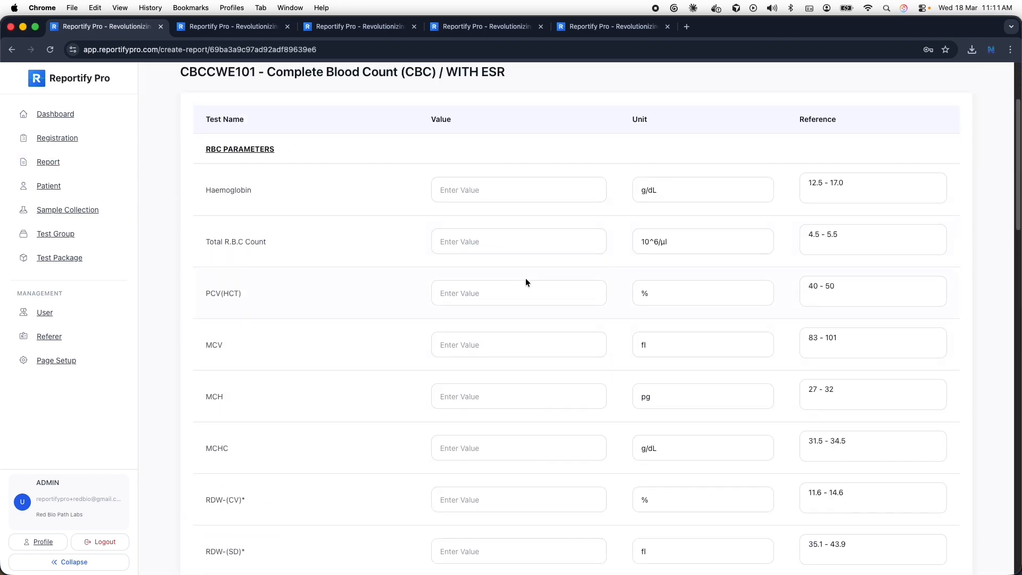
pyautogui.scroll(3, 525, 278)
pyautogui.click(509, 322)
pyautogui.write('10')
pyautogui.press('Tab')
pyautogui.write('23')
pyautogui.press('Tab')
pyautogui.write('4')
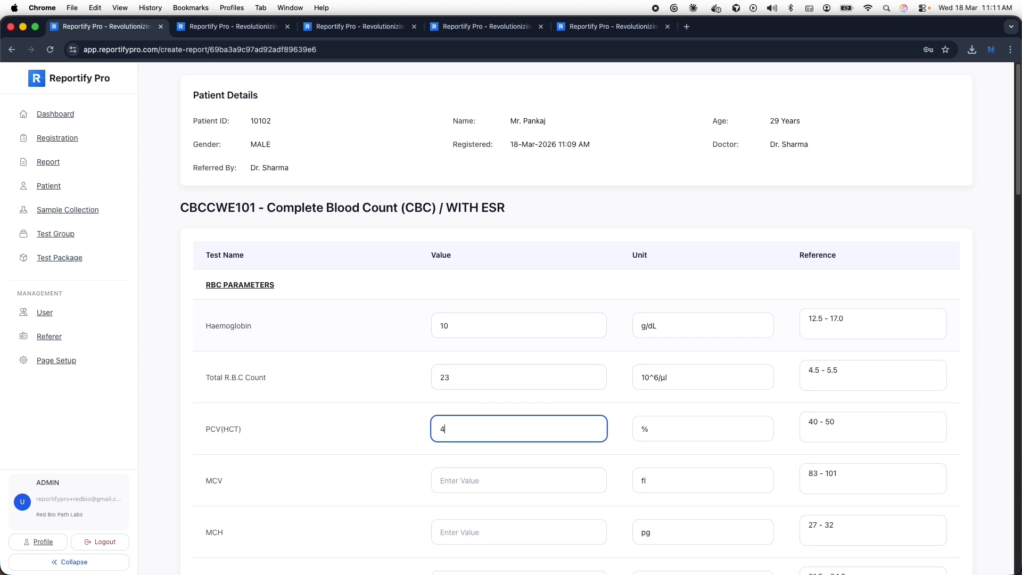
pyautogui.press('Tab')
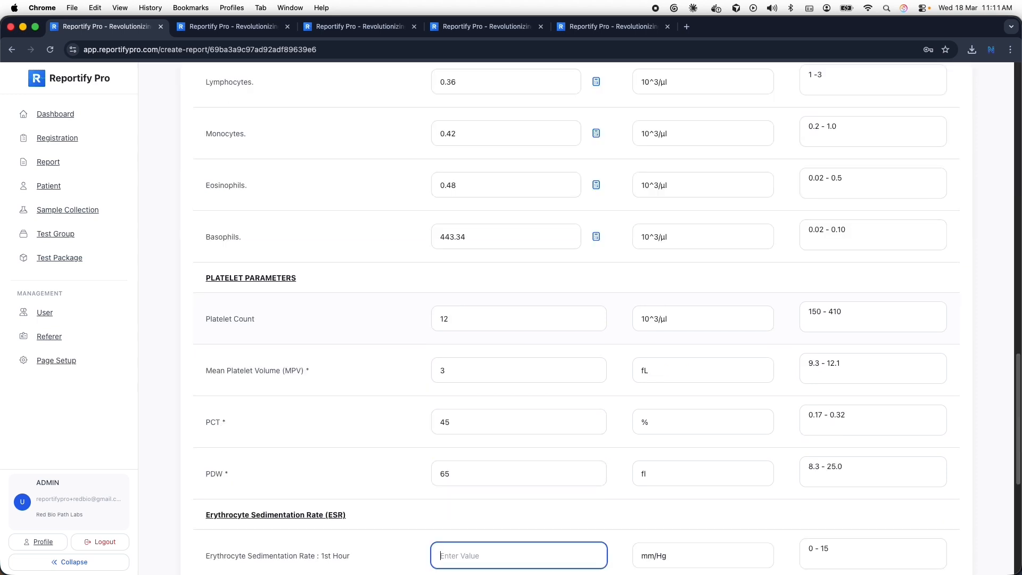
pyautogui.write('7')
# Step: Add the end summary "Looks good." to the CBC report, mark it complete and submit it
pyautogui.scroll(-5, 641, 352)
pyautogui.click(544, 447)
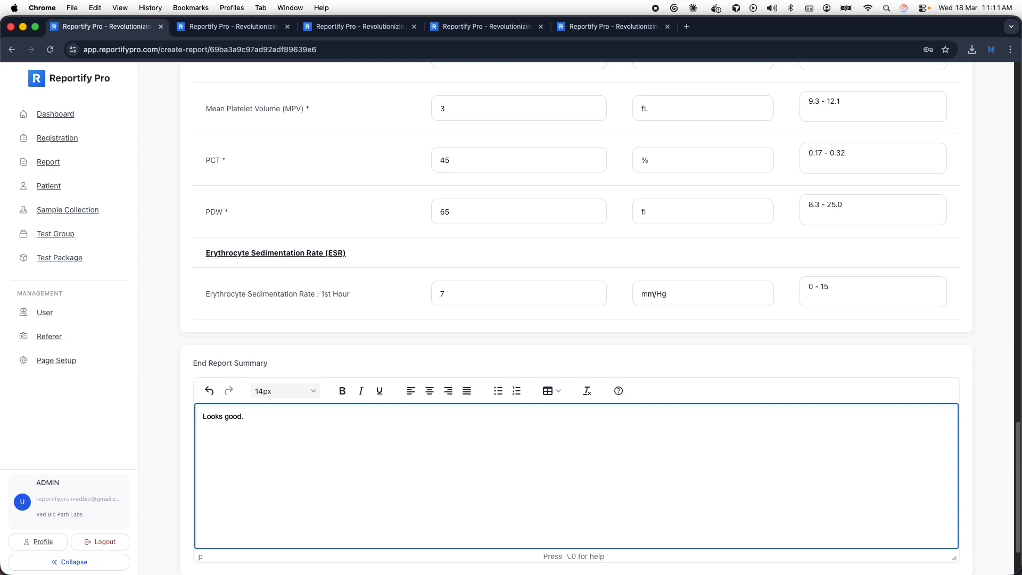
pyautogui.scroll(-3, 789, 516)
pyautogui.click(820, 535)
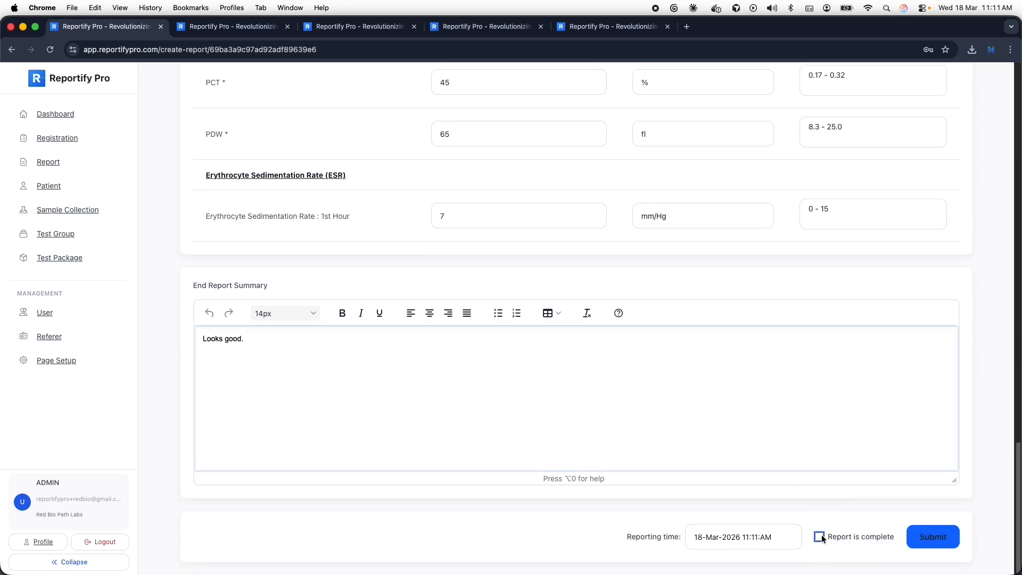
pyautogui.click(956, 535)
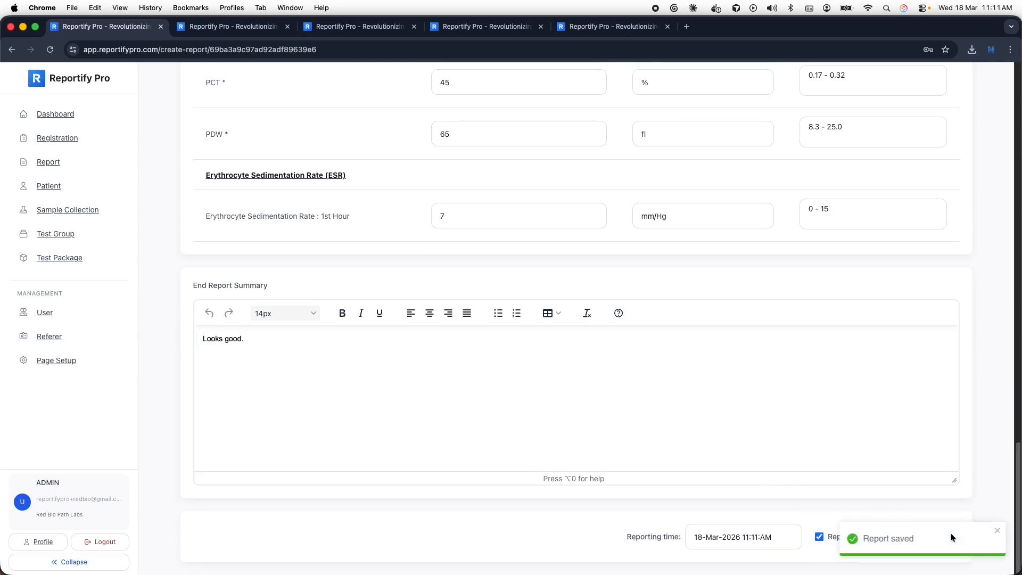
# Step: Open the newly registered patient's record and examine the referral details and the status of the test reports
pyautogui.scroll(3, 328, 335)
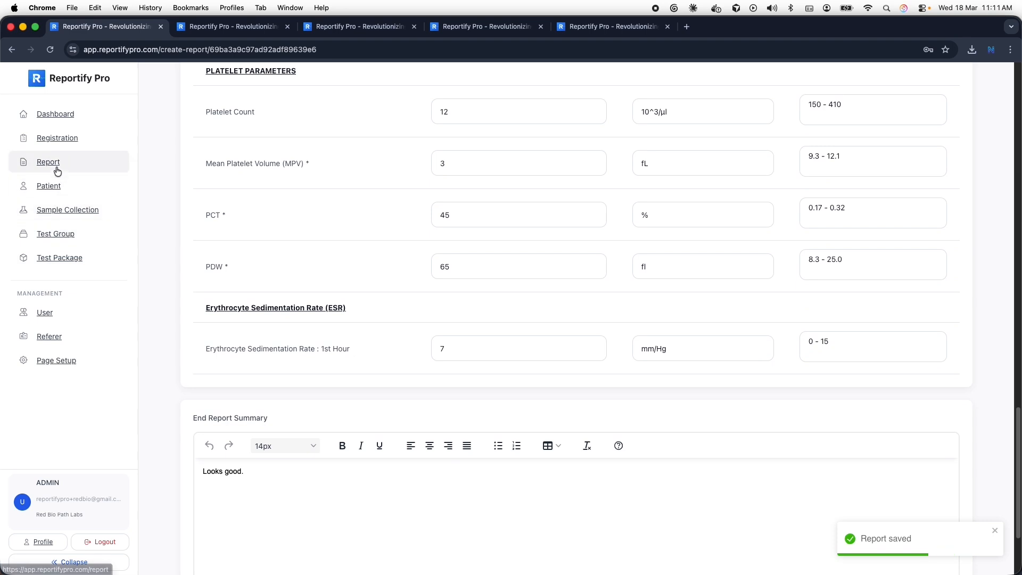
pyautogui.click(60, 187)
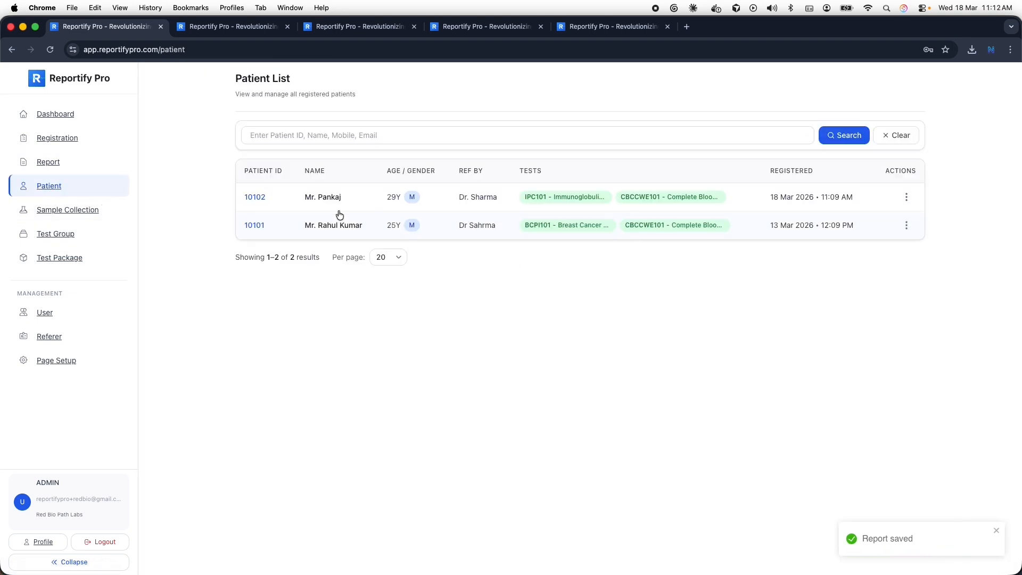
pyautogui.click(787, 199)
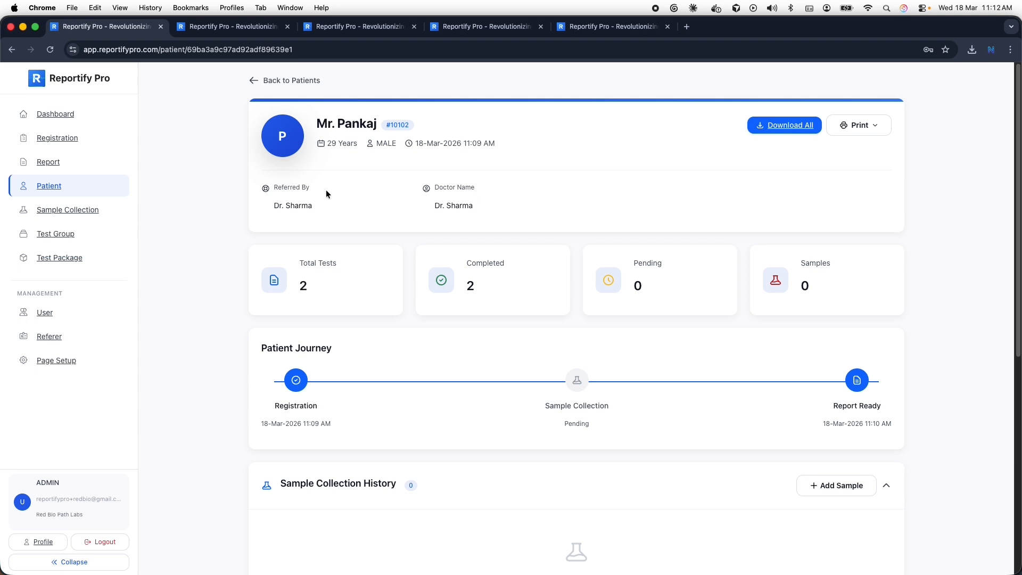
pyautogui.moveTo(280, 205); pyautogui.dragTo(313, 208)
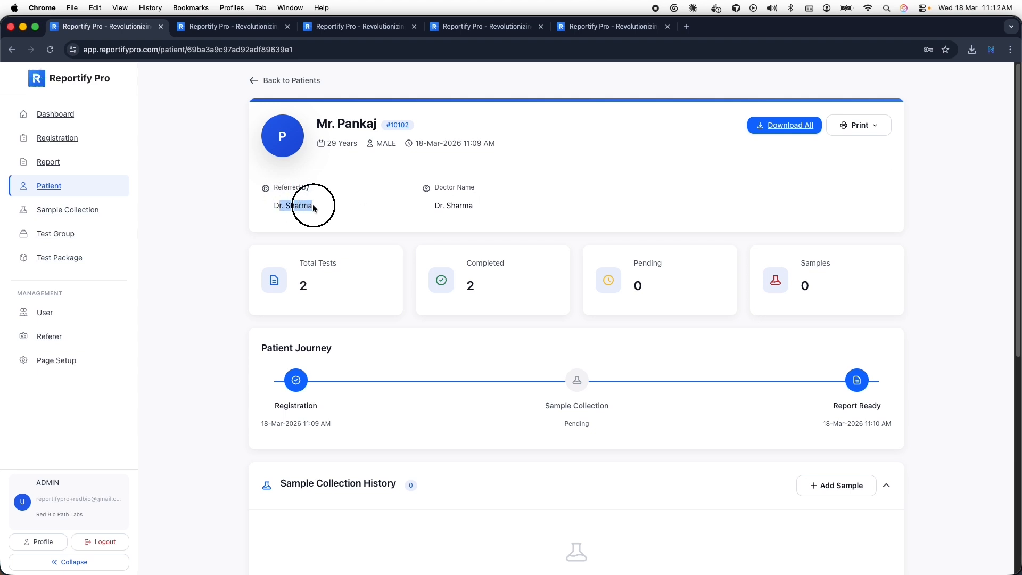
pyautogui.scroll(-3, 876, 125)
pyautogui.scroll(3, 867, 123)
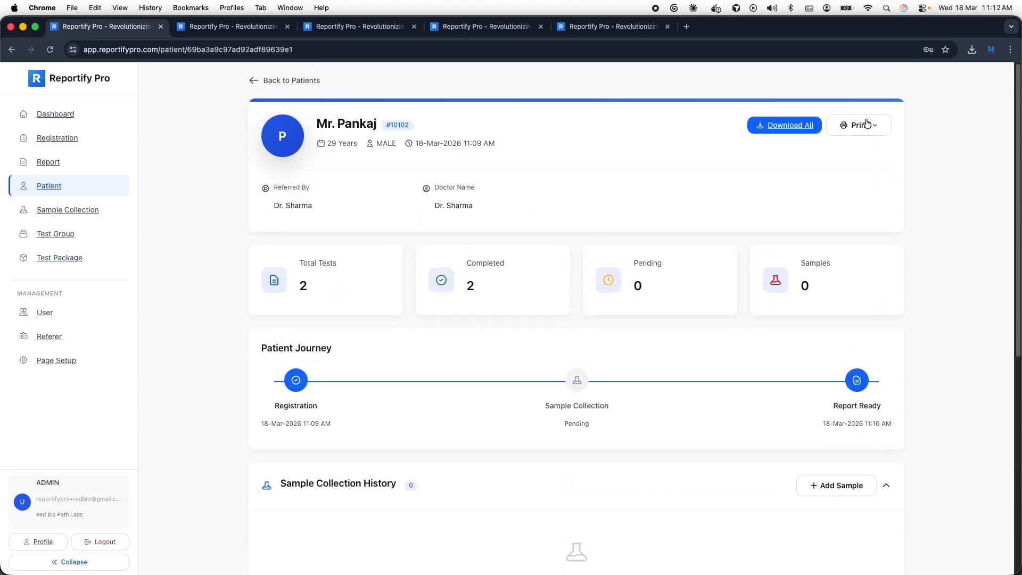
# Step: Open the patient's combined report print with letterhead and look through its pages
pyautogui.click(872, 125)
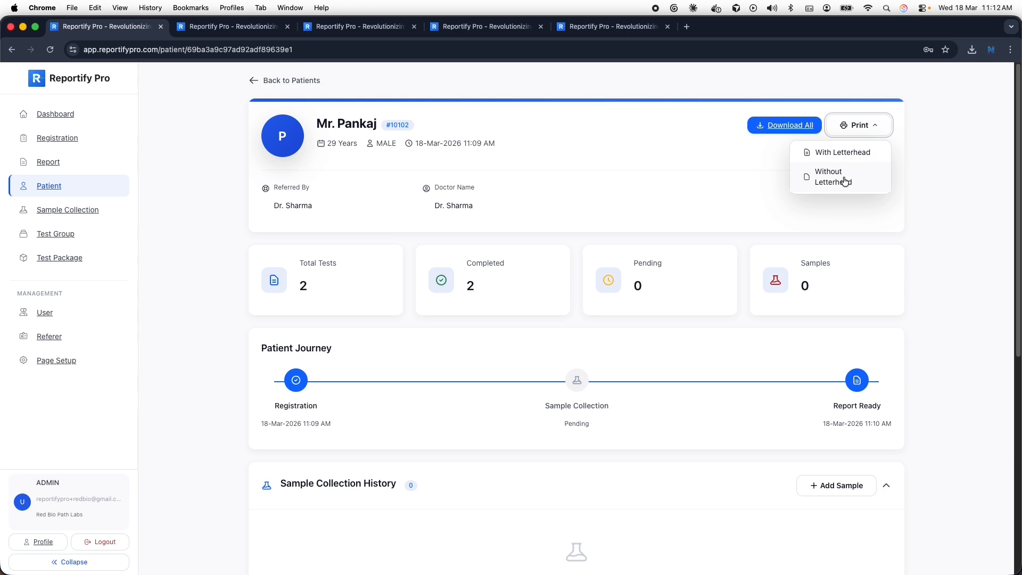
pyautogui.click(859, 153)
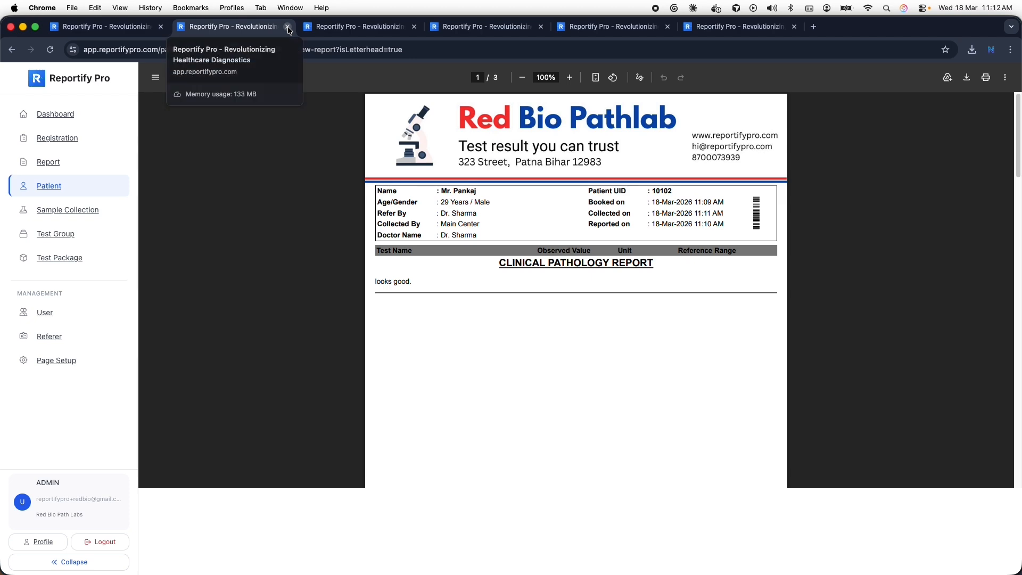
pyautogui.scroll(-20, 610, 354)
# Step: Set the page breaks of the patient's test reports to All back-to-back and generate the combined print with letterhead again
pyautogui.click(134, 29)
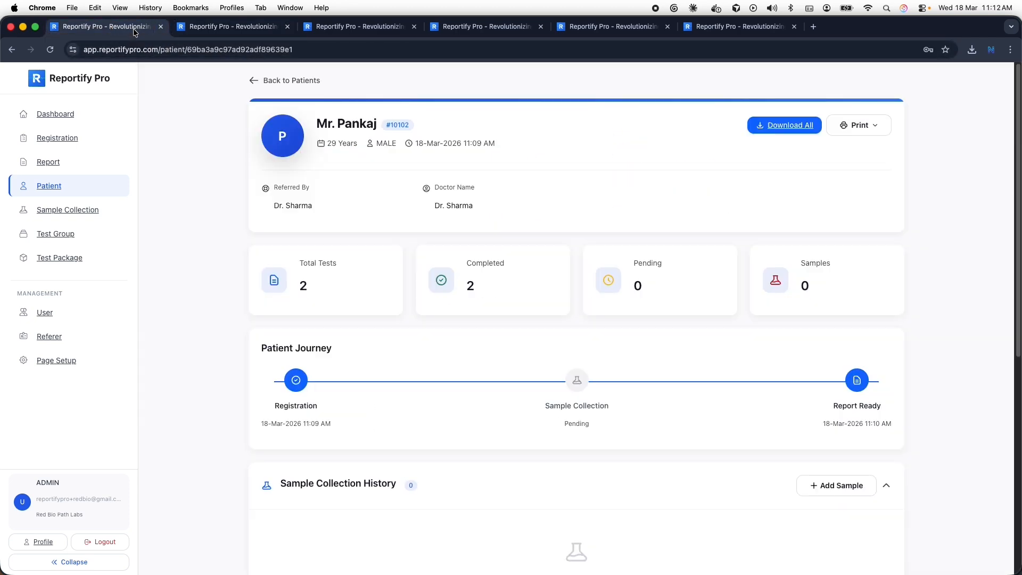
pyautogui.scroll(-5, 728, 233)
pyautogui.scroll(-3, 729, 237)
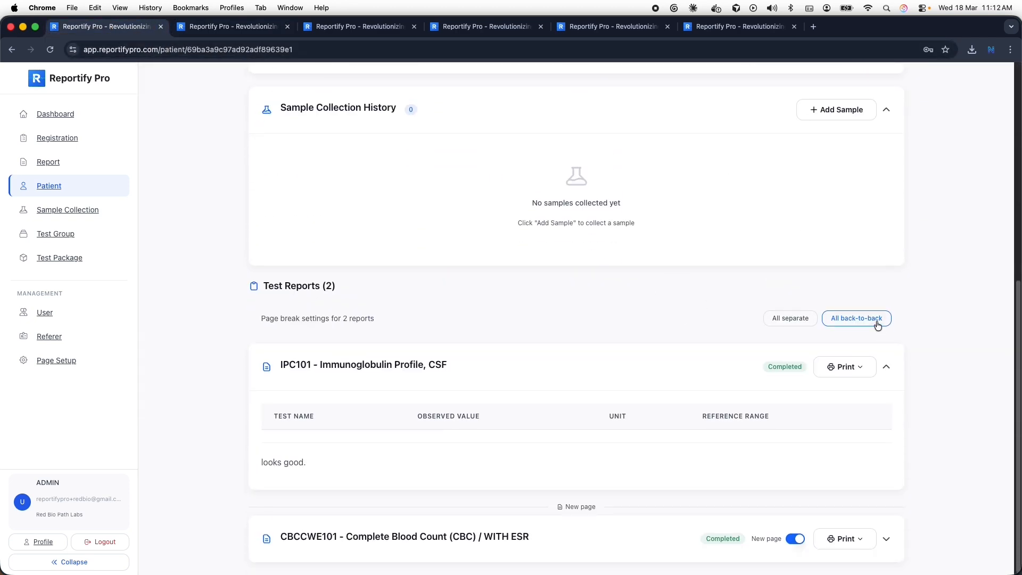
pyautogui.click(804, 323)
pyautogui.click(865, 323)
pyautogui.scroll(10, 814, 175)
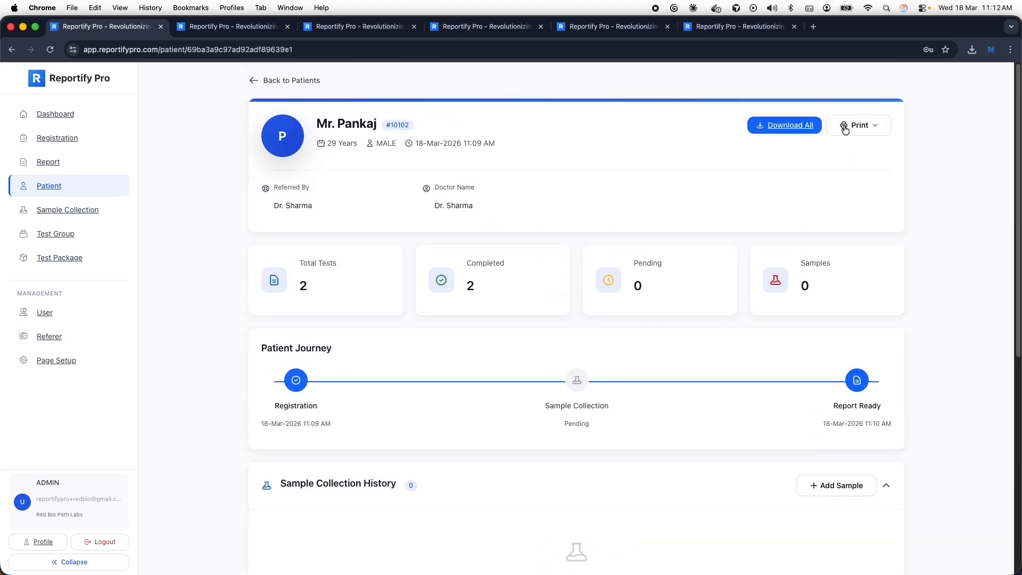
pyautogui.click(844, 126)
pyautogui.click(844, 161)
# Step: Return to the partner doctor's portal and open the list of referred patients
pyautogui.moveTo(1021, 99); pyautogui.dragTo(707, 64)
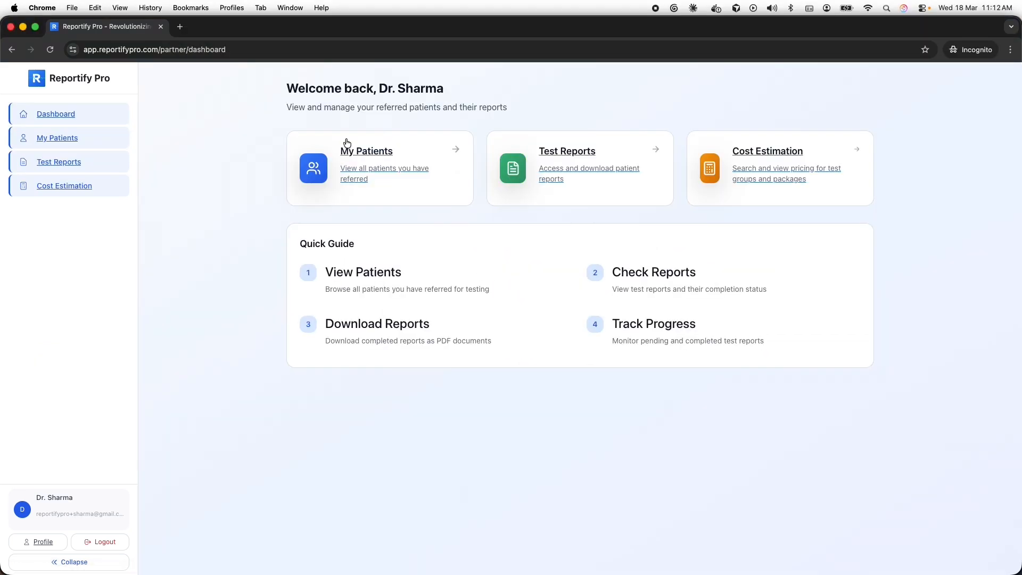
pyautogui.click(57, 140)
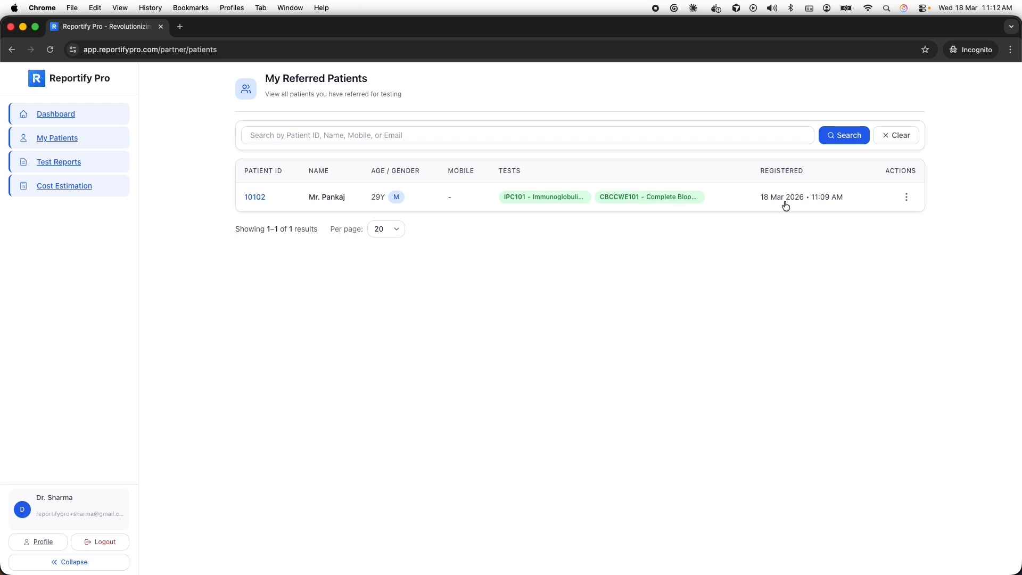
# Step: Open the referred patient's record in the partner portal and preview all reports with letterhead, looking through the pages
pyautogui.click(865, 196)
pyautogui.scroll(-2, 636, 301)
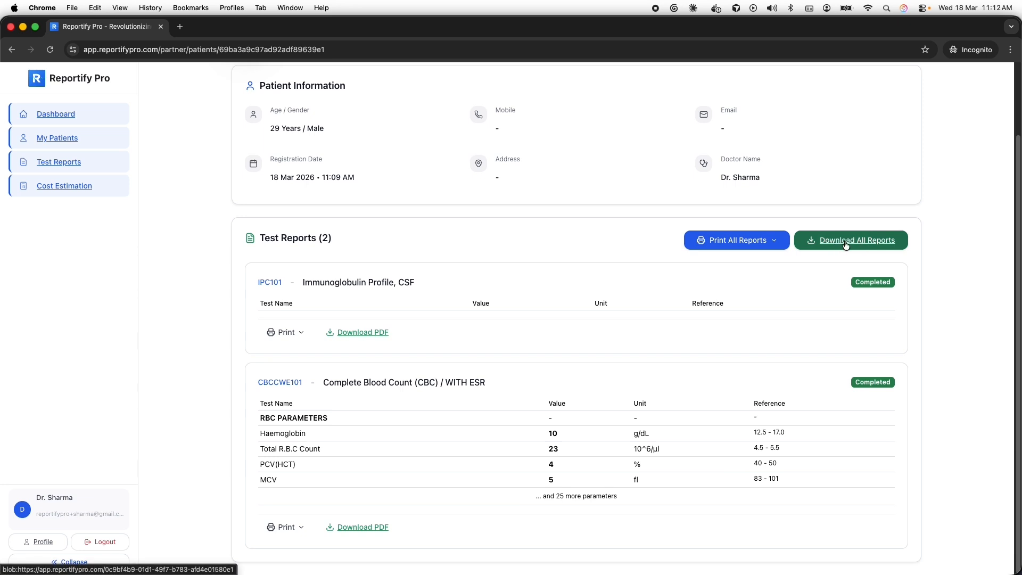
pyautogui.click(767, 239)
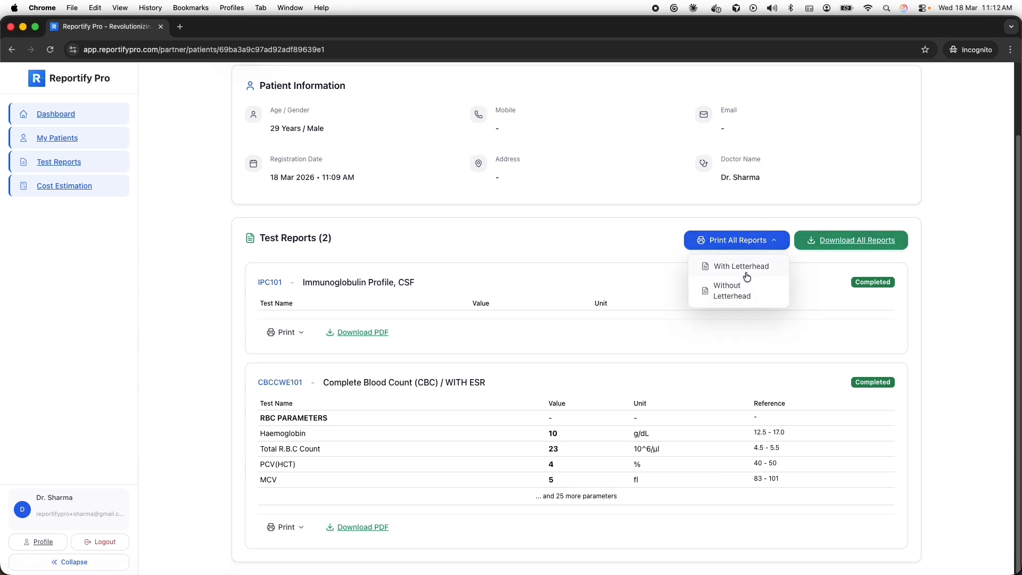
pyautogui.click(745, 269)
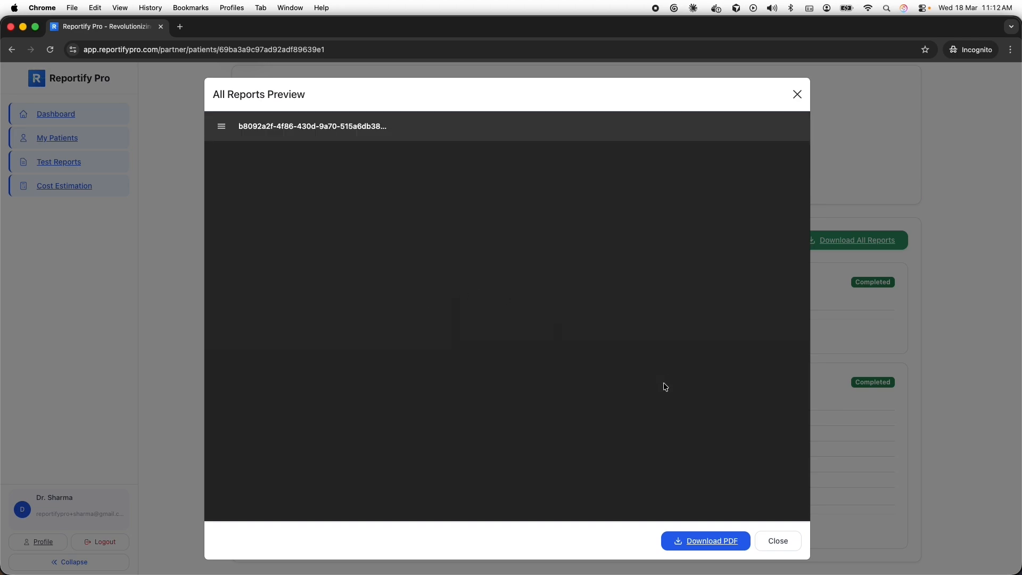
pyautogui.scroll(-7, 571, 317)
pyautogui.scroll(-5, 621, 435)
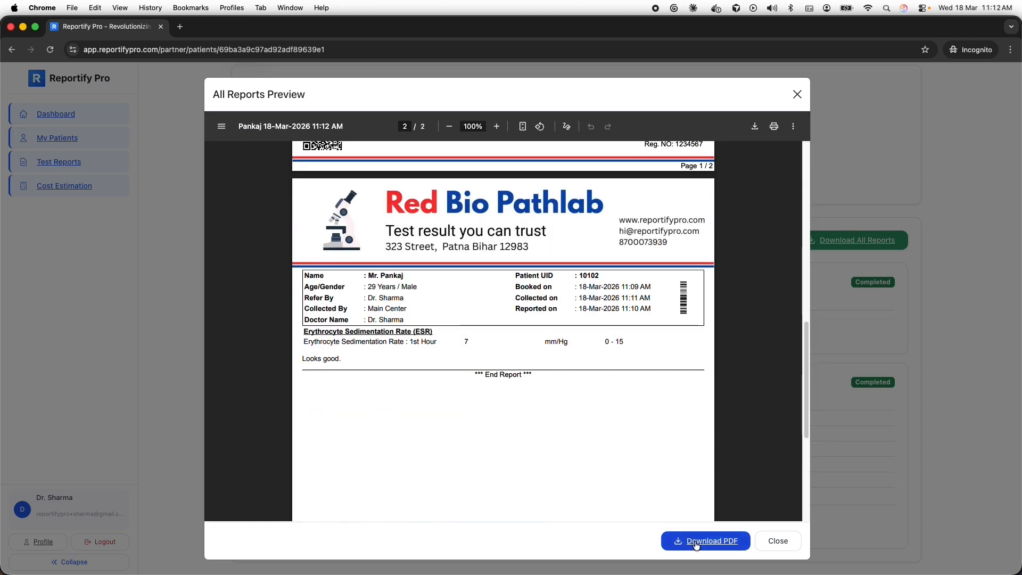
pyautogui.click(775, 127)
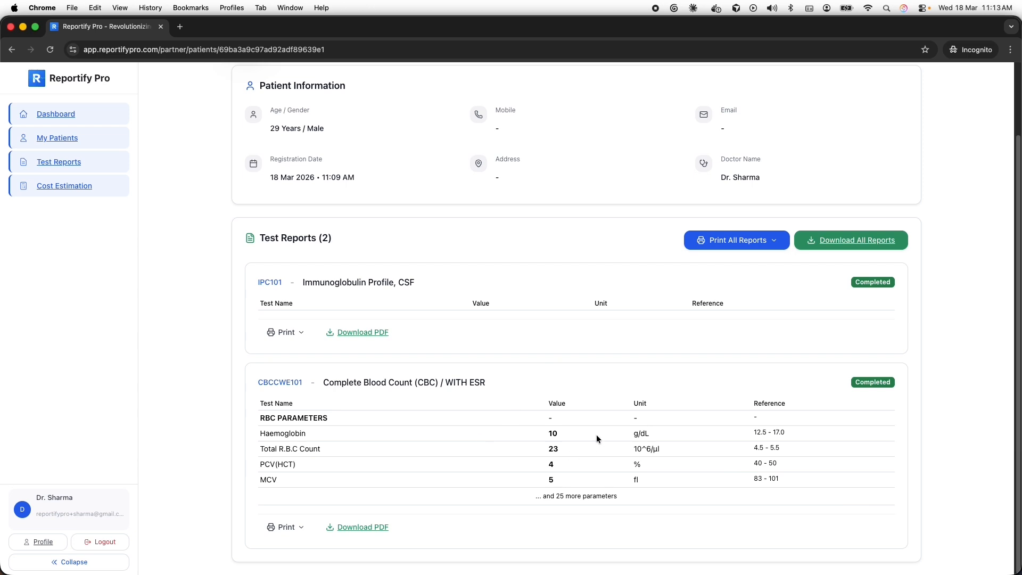
# Step: Examine the print options with and without letterhead for the Immunoglobulin Profile, CSF and Complete Blood Count reports
pyautogui.scroll(2, 607, 436)
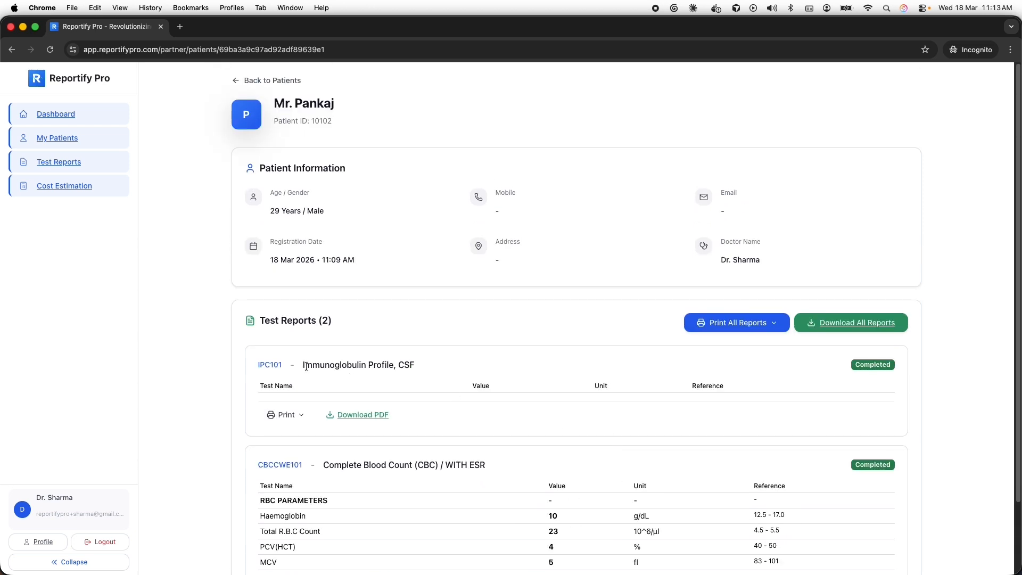
pyautogui.moveTo(306, 366); pyautogui.dragTo(447, 371)
pyautogui.click(447, 371)
pyautogui.scroll(-2, 317, 394)
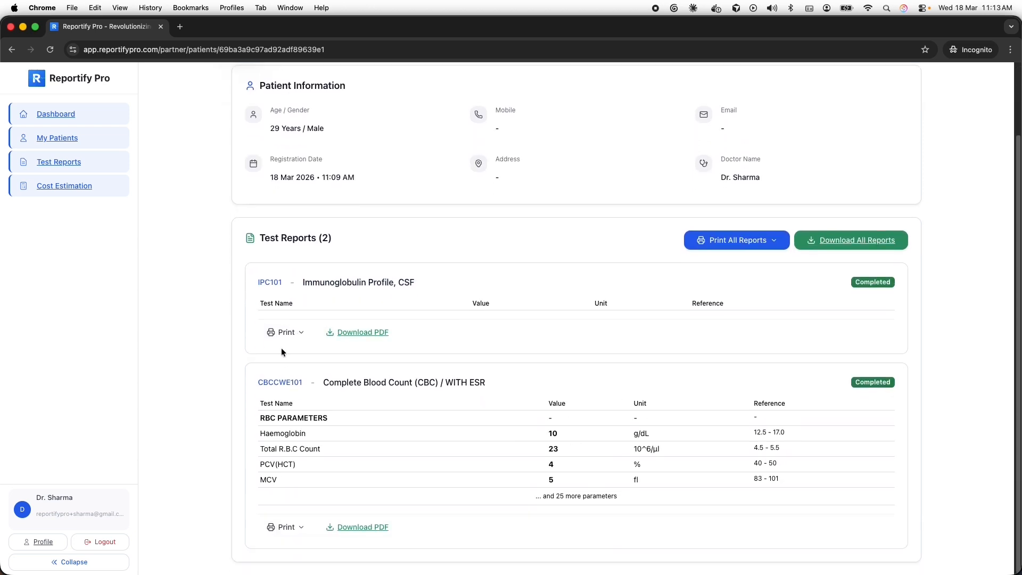
pyautogui.click(292, 332)
pyautogui.click(299, 358)
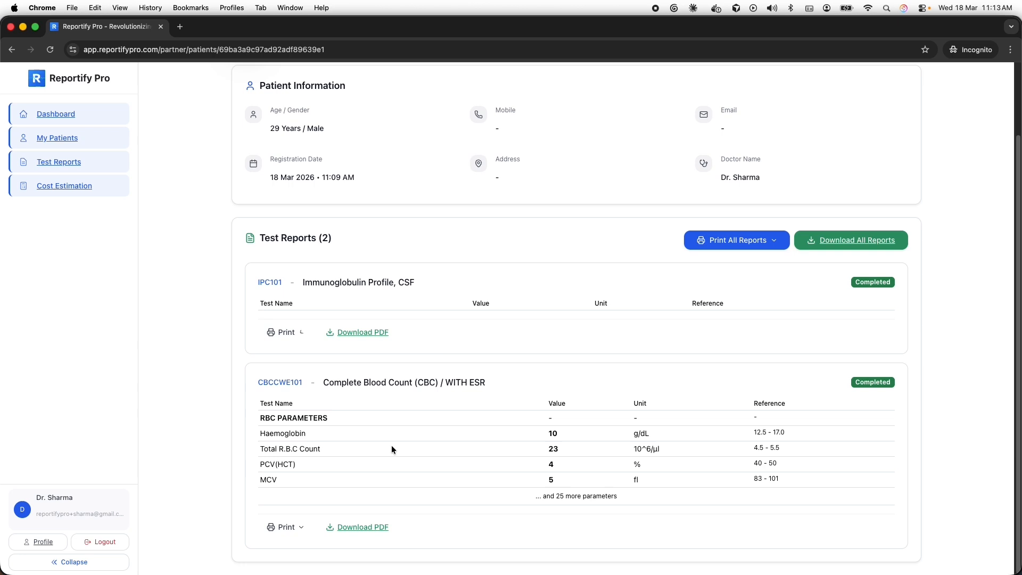
pyautogui.click(286, 528)
pyautogui.scroll(-1, 357, 511)
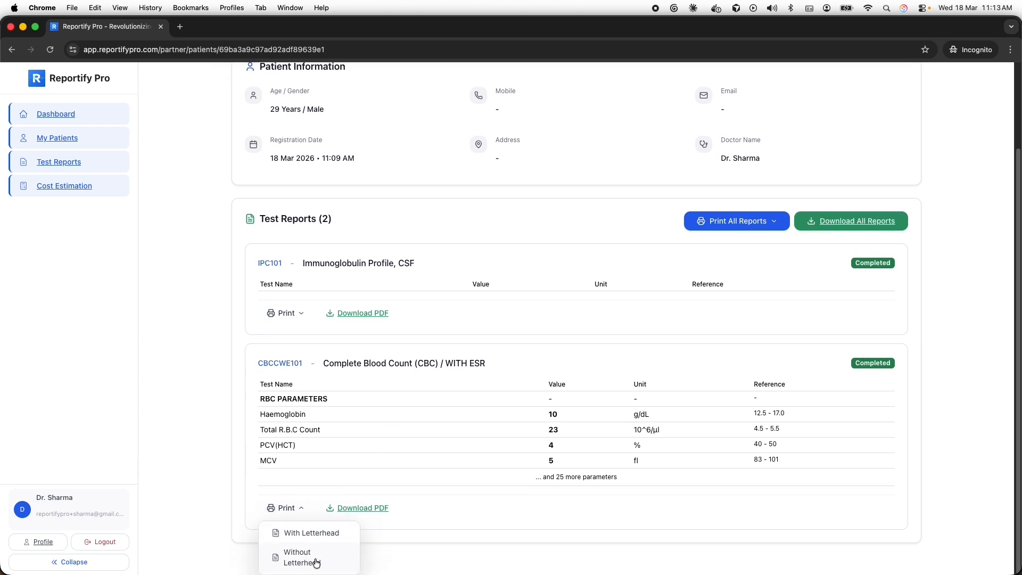
pyautogui.click(506, 534)
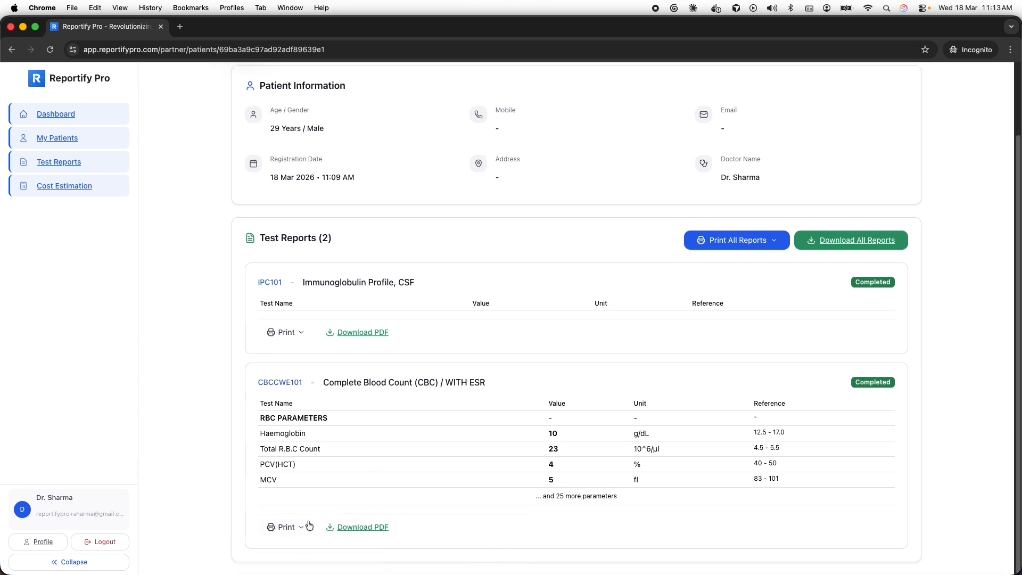
# Step: Download all of the patient's reports as one PDF to the Downloads folder and look through the saved file
pyautogui.click(856, 240)
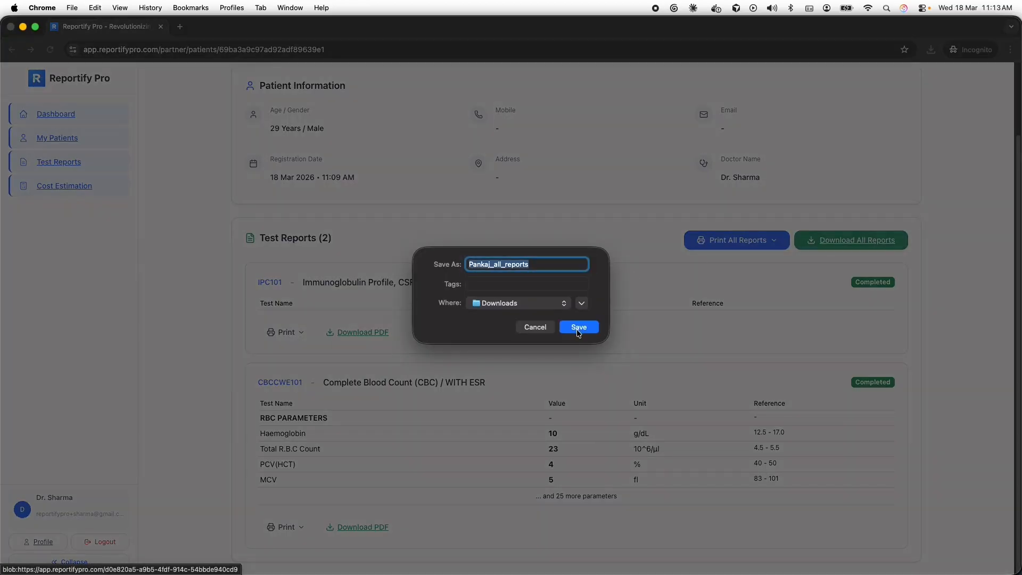
pyautogui.click(579, 329)
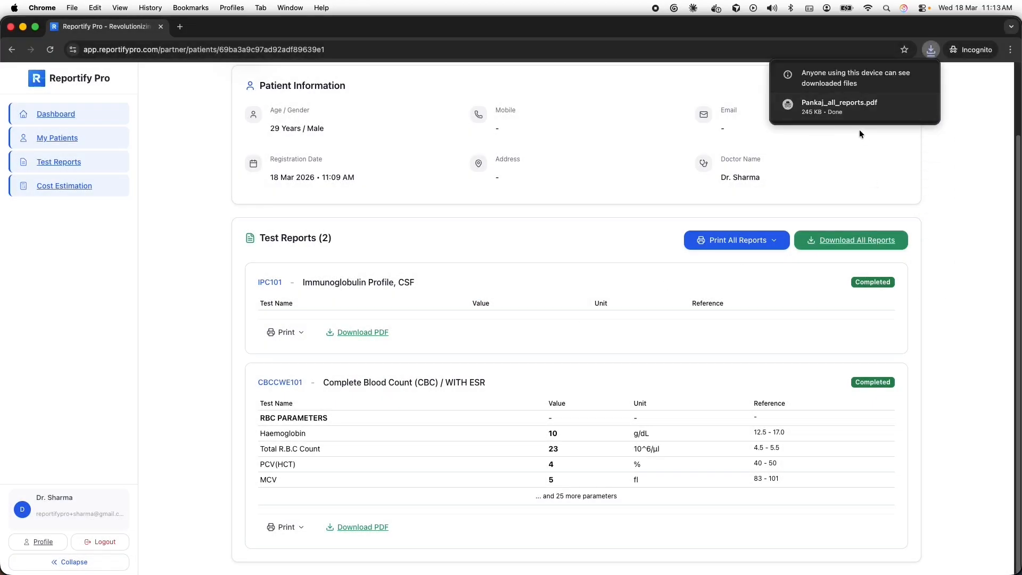
pyautogui.click(846, 106)
pyautogui.scroll(-20, 586, 373)
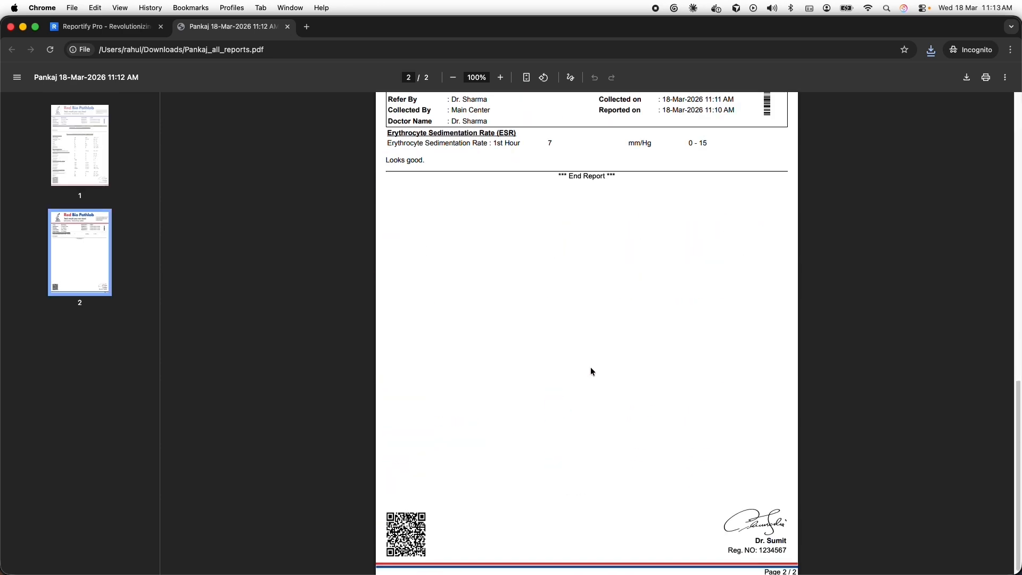
pyautogui.scroll(15, 591, 371)
pyautogui.click(288, 27)
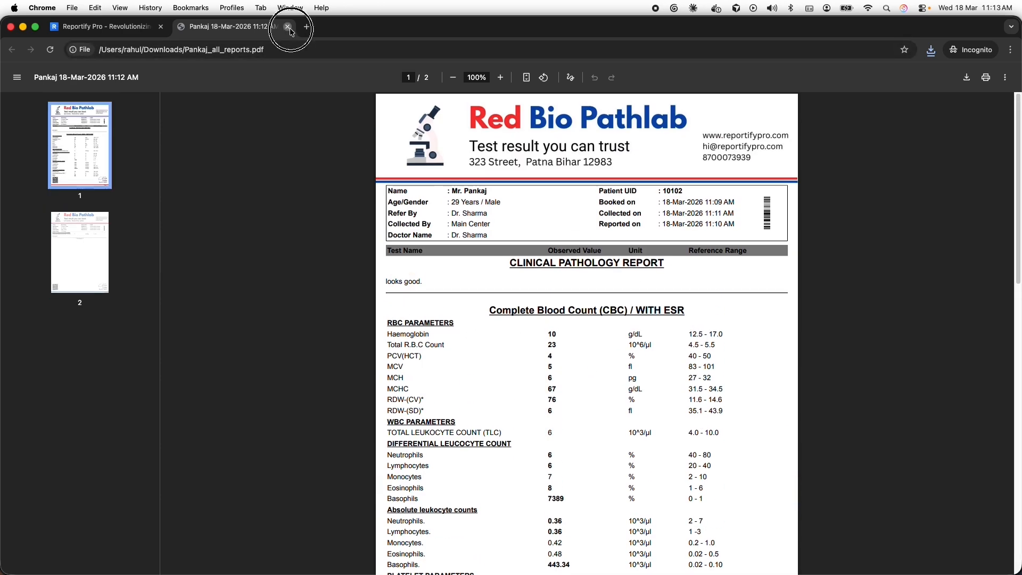
pyautogui.scroll(2, 340, 184)
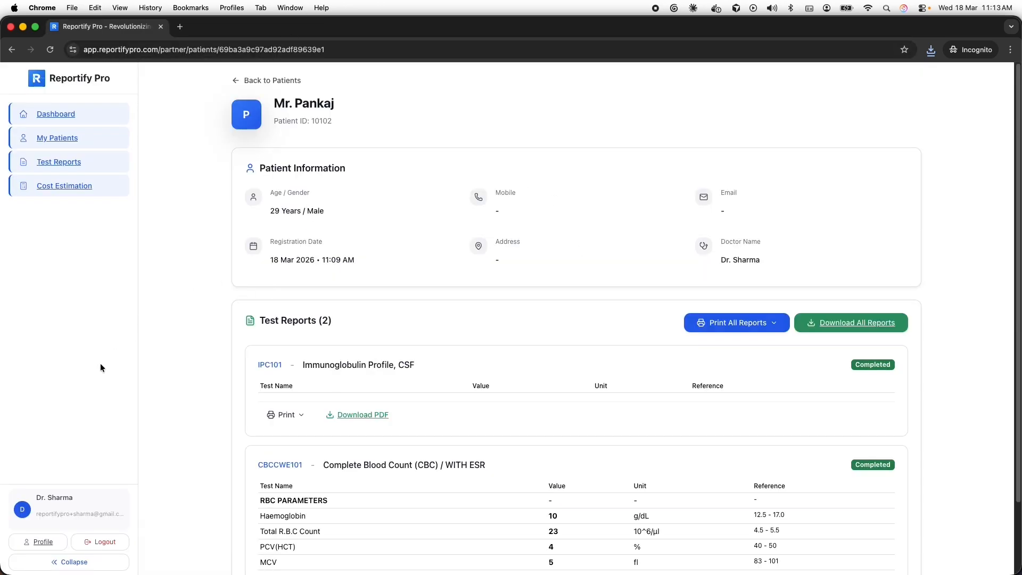
# Step: View the partner portal's dashboard, return to the lab's admin account and open its dashboard
pyautogui.click(64, 113)
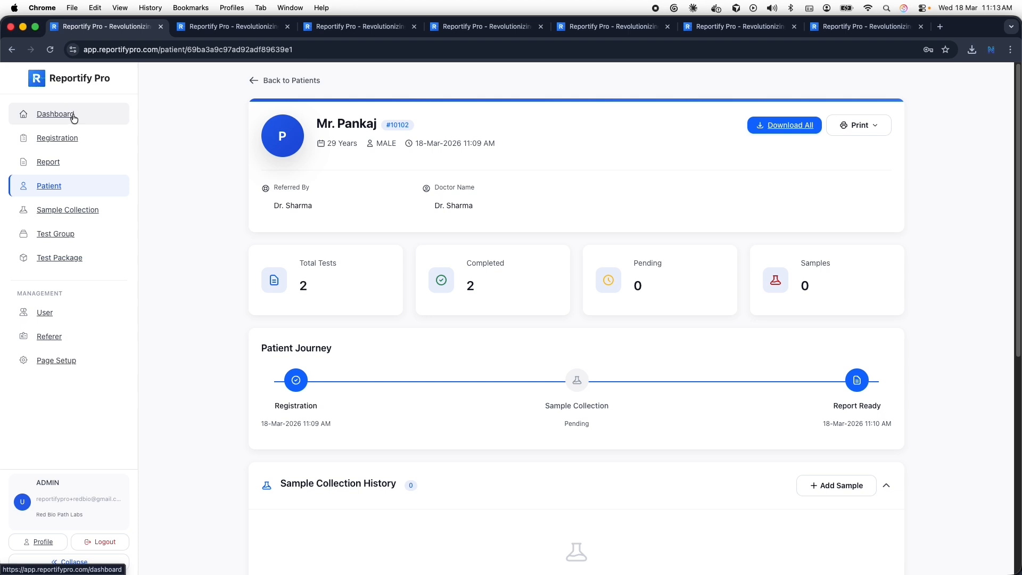
pyautogui.click(74, 116)
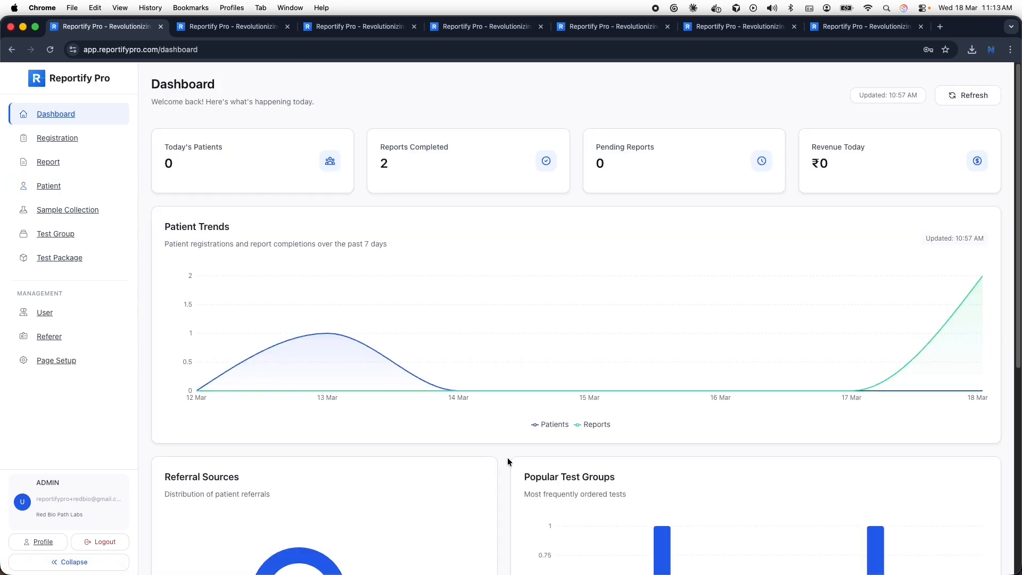